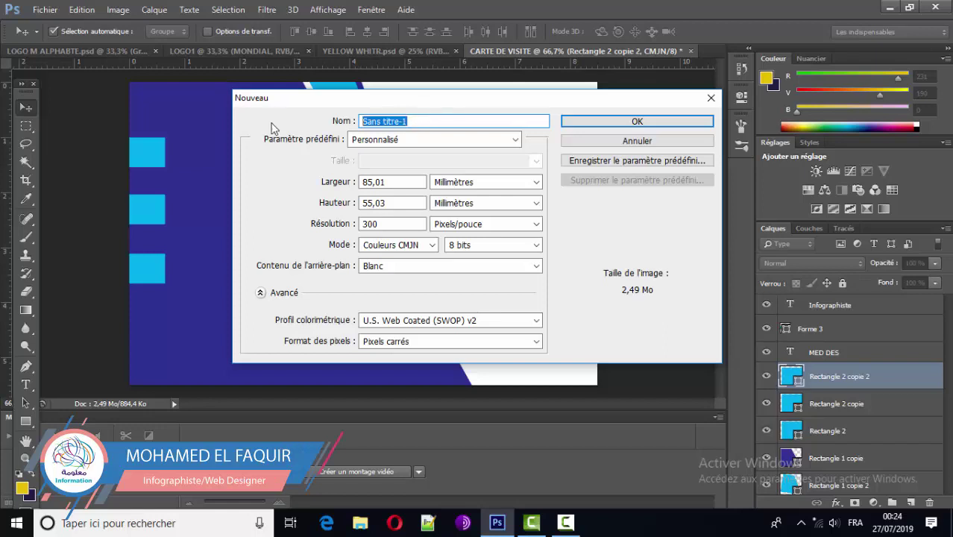
Step: Set up the new document 'carte de visite1' at 85,0 × 55,0 mm, 300 ppi, CMJN
text(carte de vi)
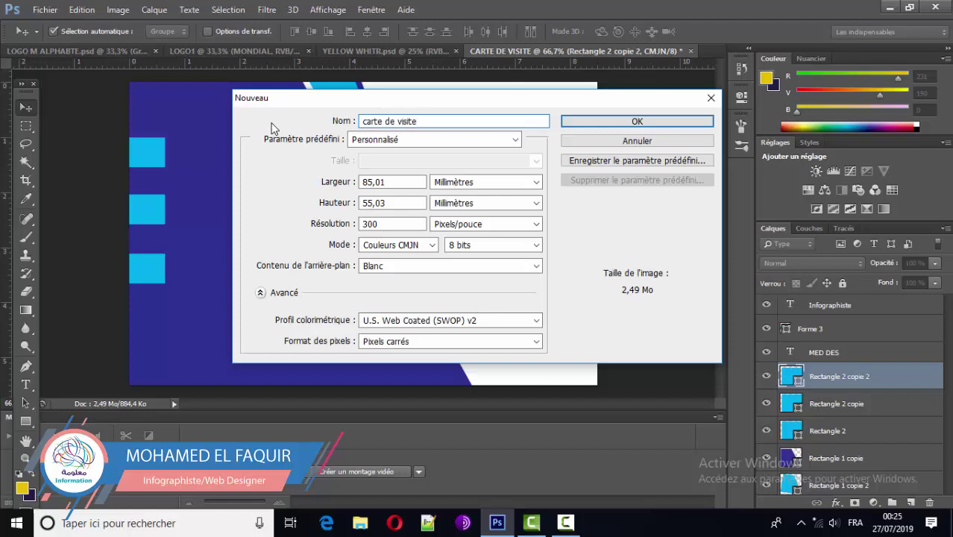
text(1)
click(396, 182)
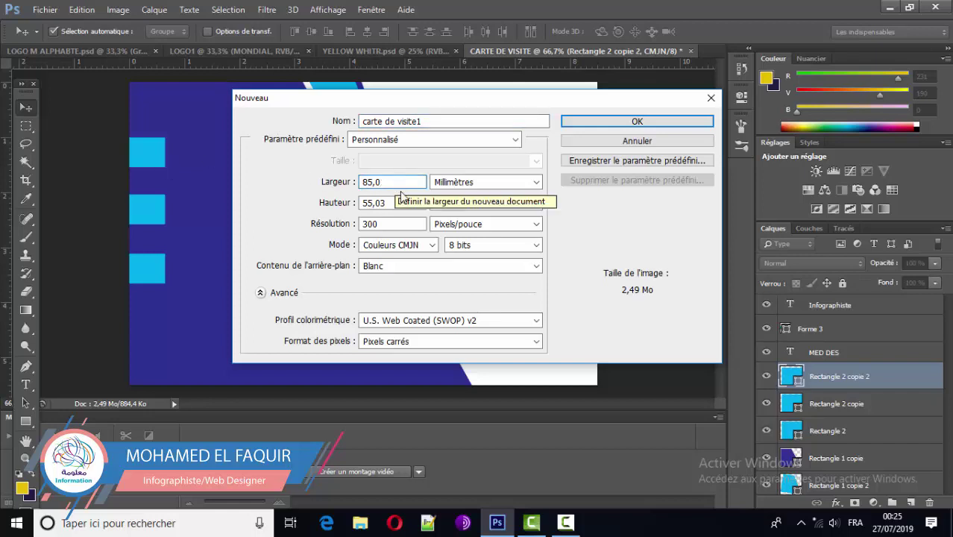
click(401, 202)
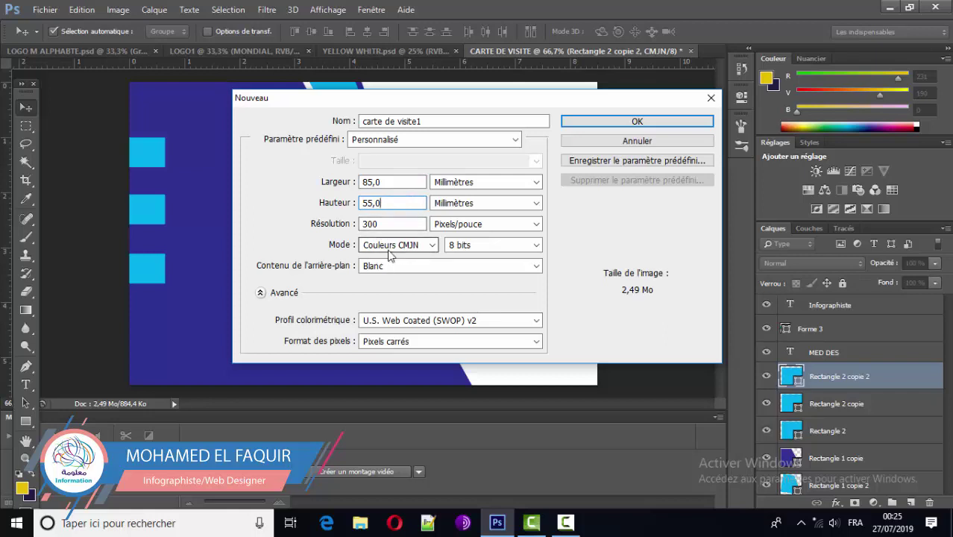
click(580, 123)
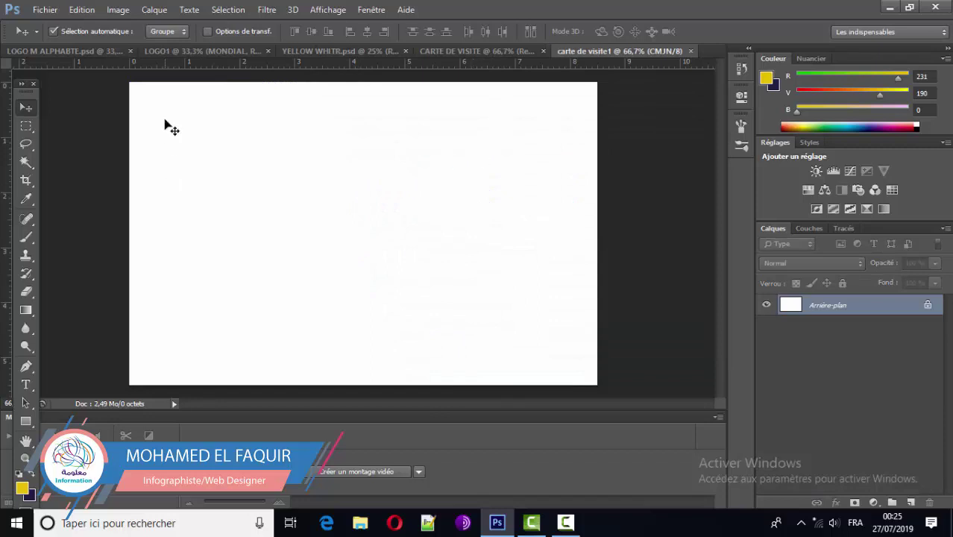
Step: Unlock the background layer and draw a full-height rectangle over the card's left part
click(27, 419)
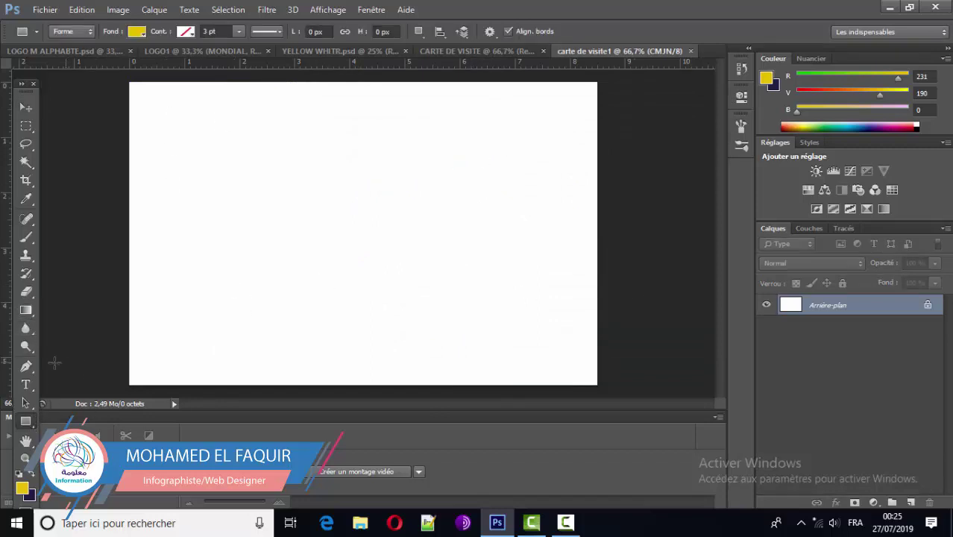
double_click(924, 307)
click(630, 165)
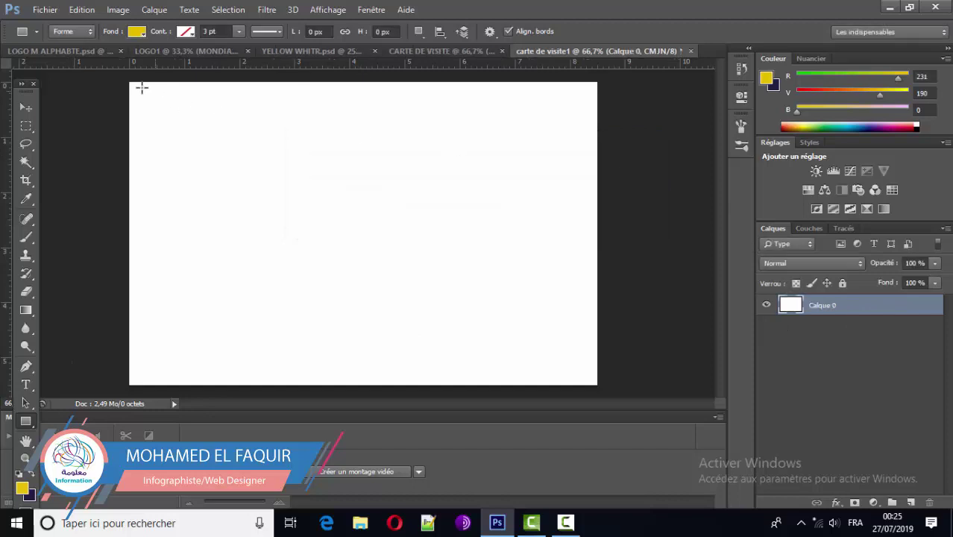
drag(129, 84, 347, 378)
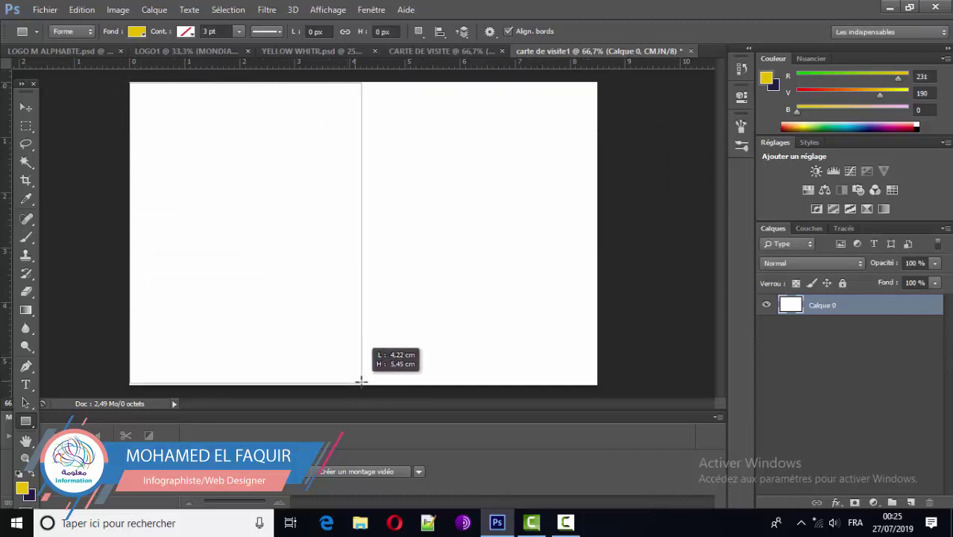
drag(346, 378, 366, 385)
Step: Widen the yellow rectangle past the left edge and to just past the middle (~116%)
click(25, 109)
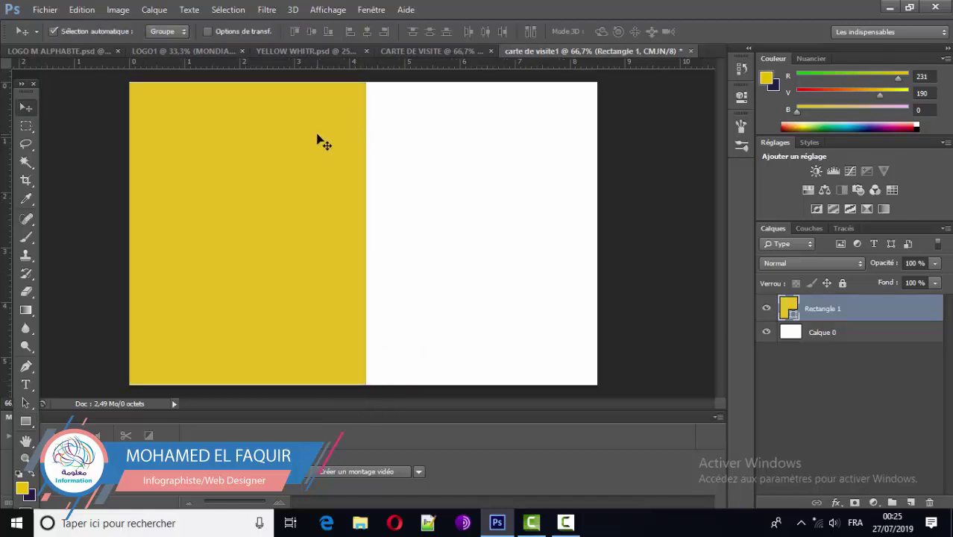
key(ctrl+t)
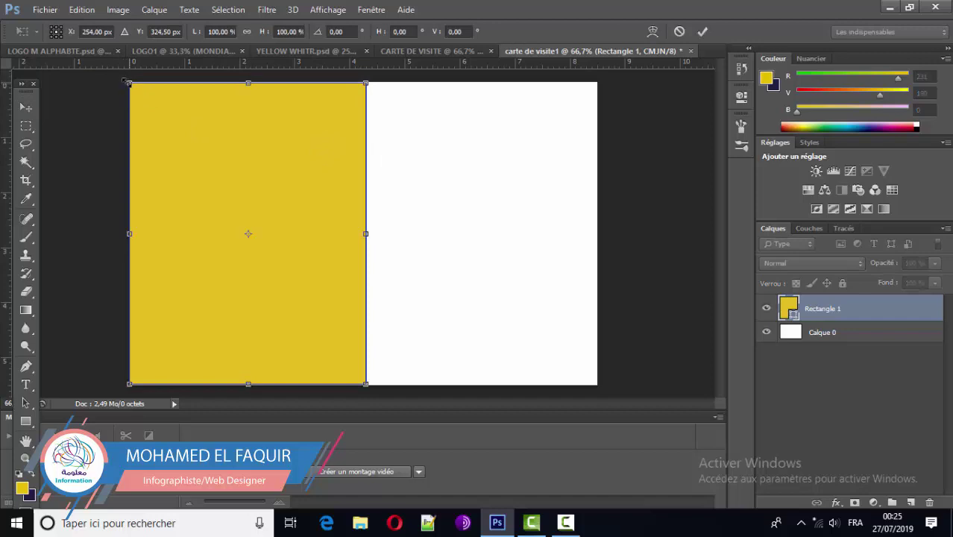
drag(125, 80, 120, 78)
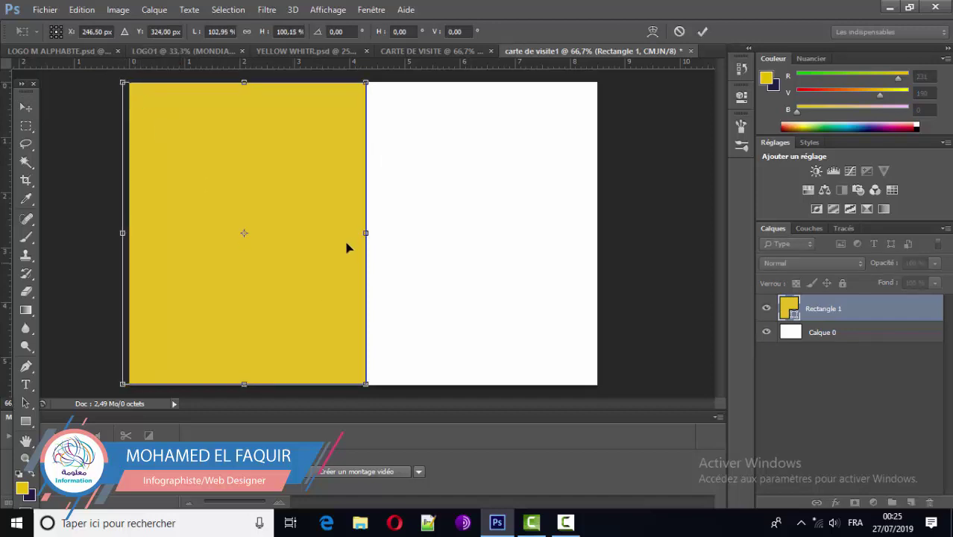
drag(363, 232, 396, 232)
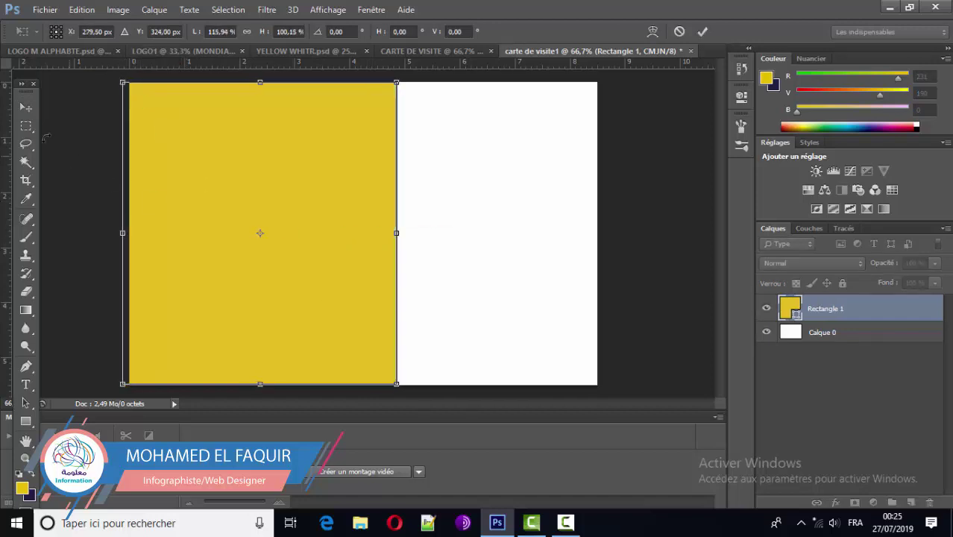
click(28, 113)
click(388, 212)
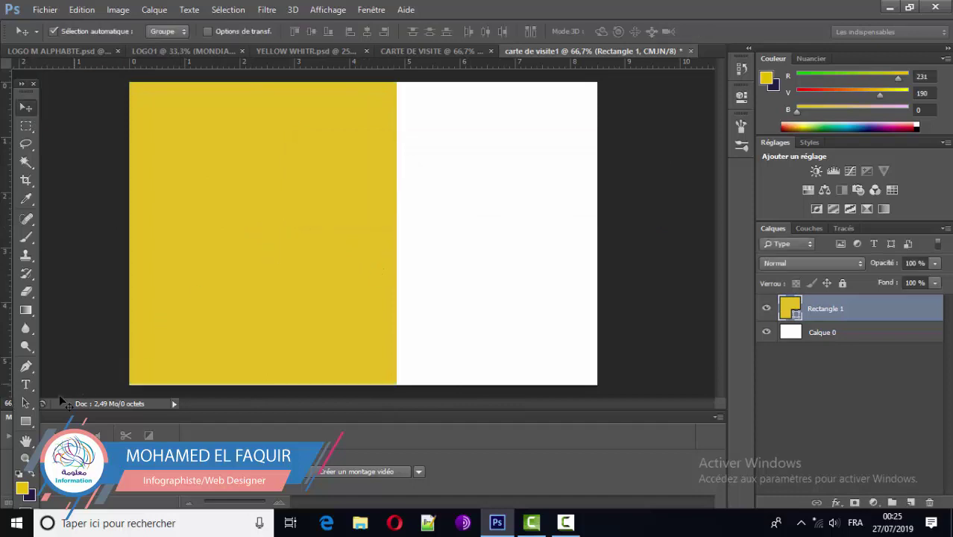
Step: Refill the rectangle dark navy blue and nudge it down slightly
click(26, 420)
click(138, 32)
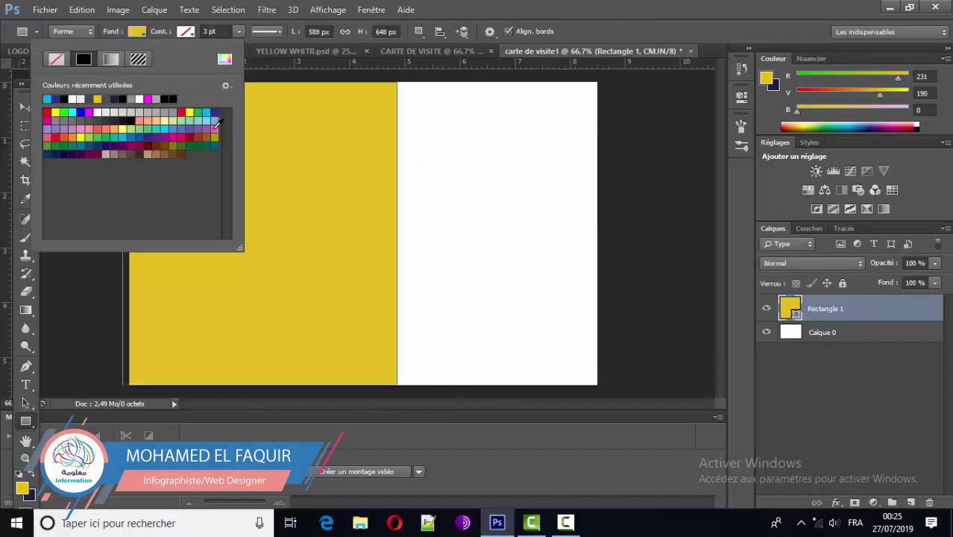
click(56, 99)
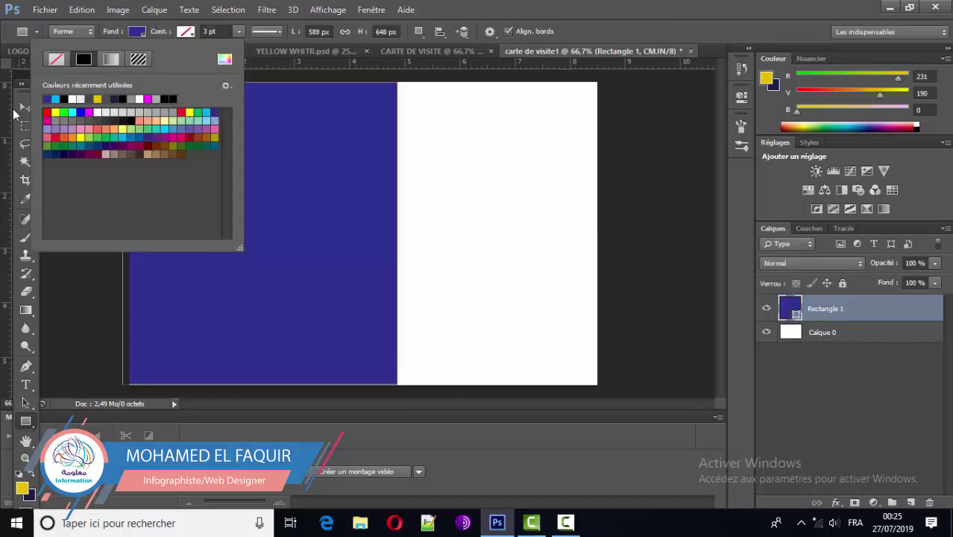
click(25, 107)
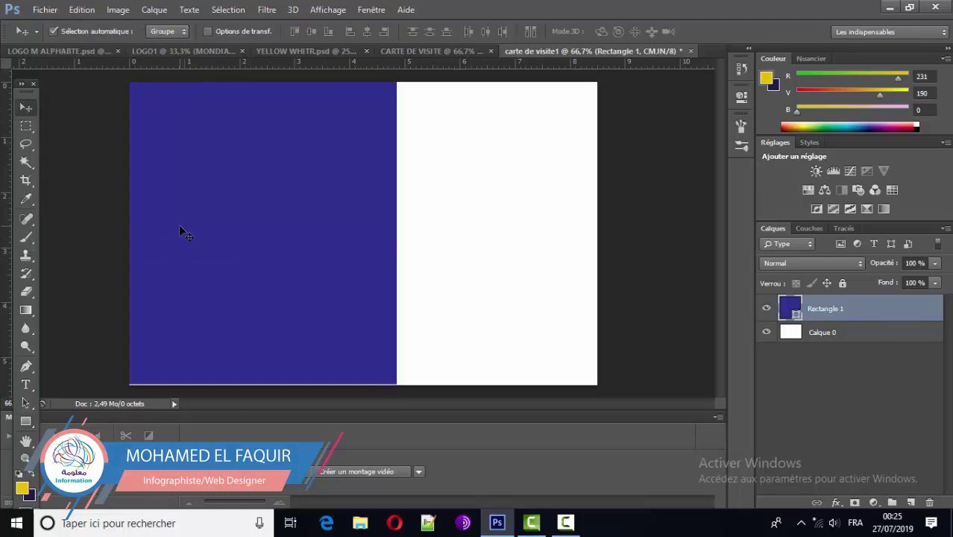
key(Down)
key(Down)
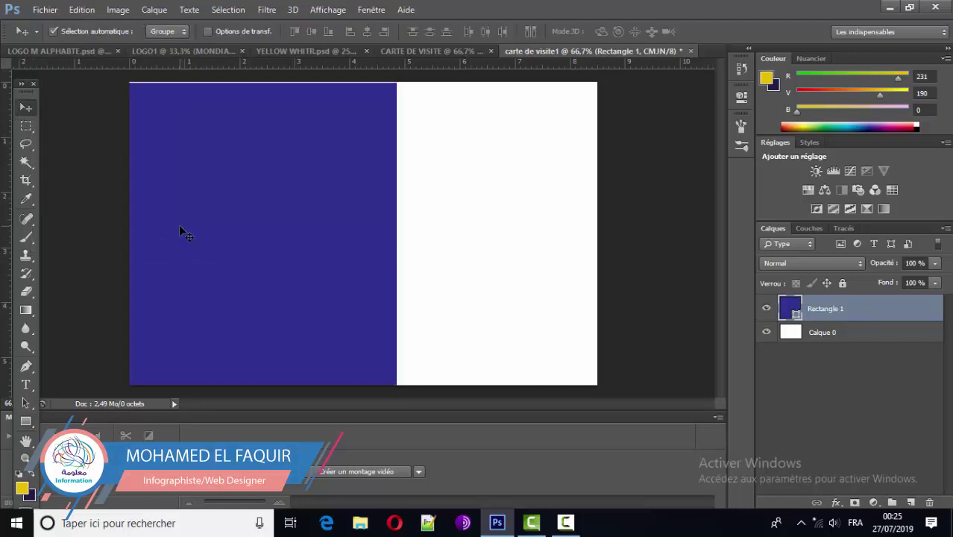
Step: Stretch the navy rectangle's top edge up to the card's top
key(ctrl+t)
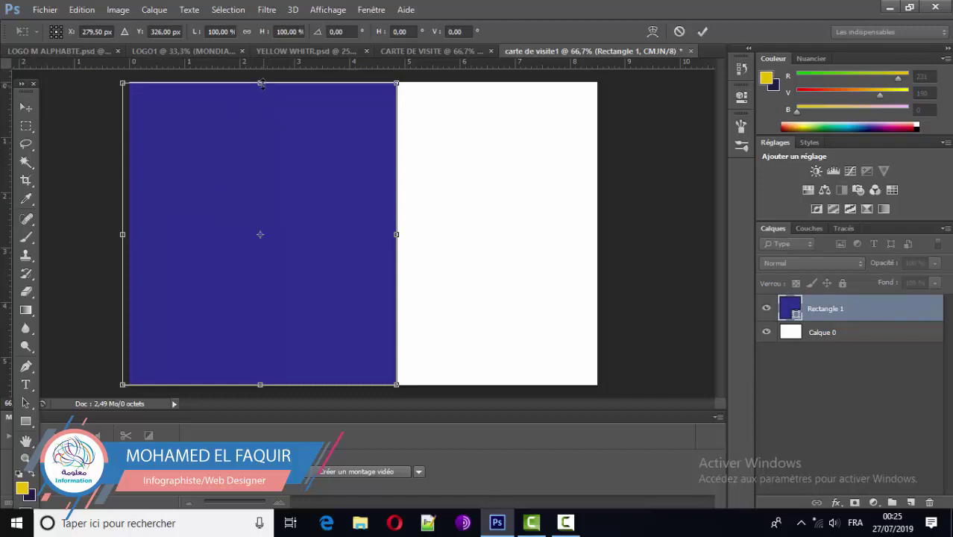
drag(260, 84, 260, 82)
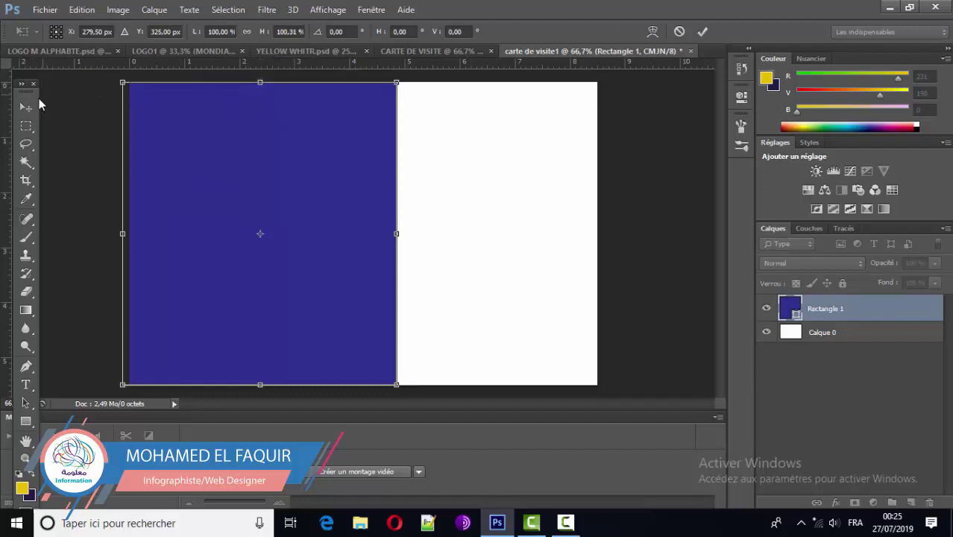
click(26, 107)
click(366, 206)
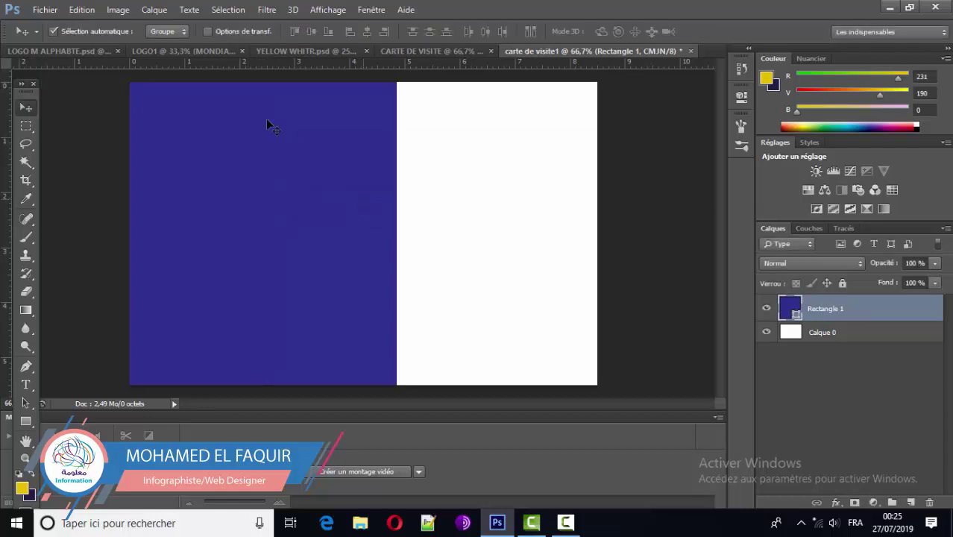
Step: Shift the navy rectangle right and extend its left edge back to the card edge
drag(310, 192, 329, 190)
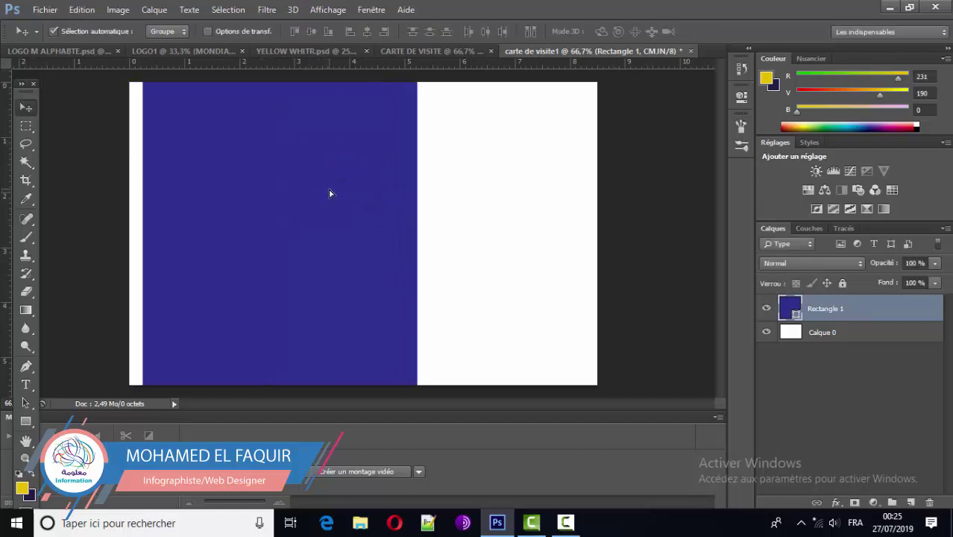
key(ctrl+t)
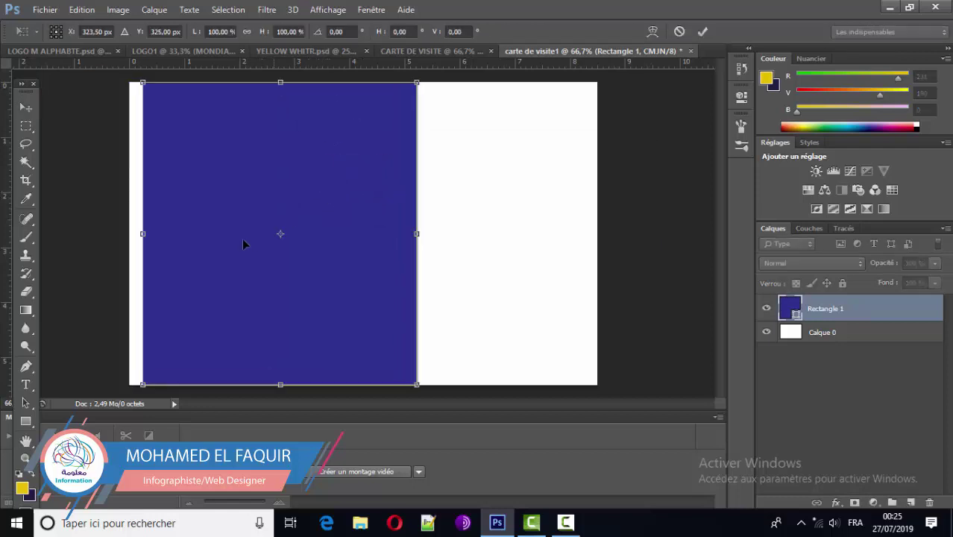
drag(143, 233, 128, 233)
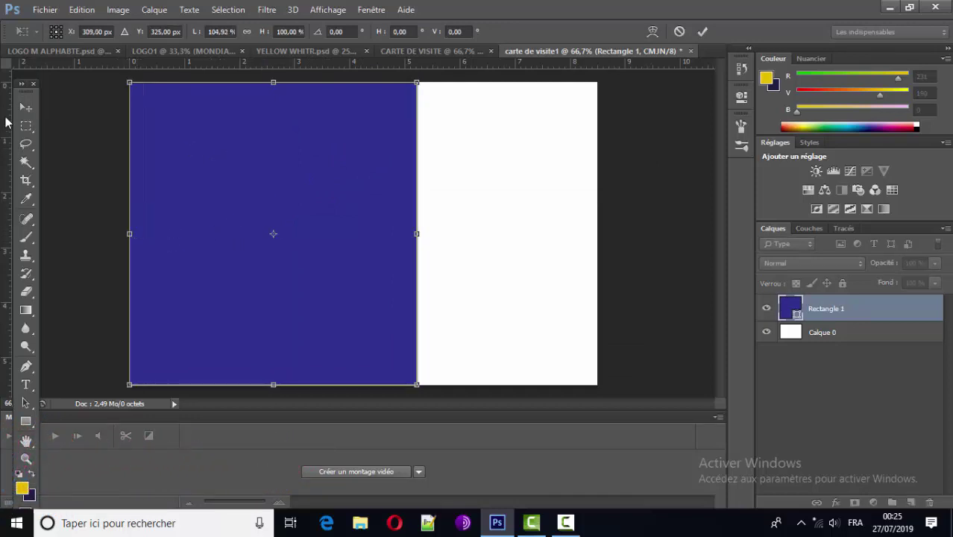
click(26, 107)
click(398, 209)
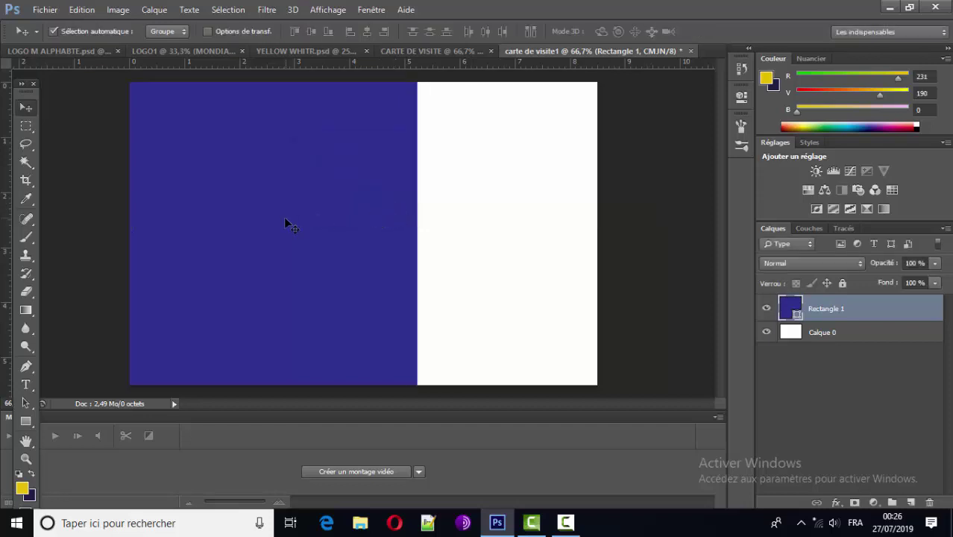
click(82, 10)
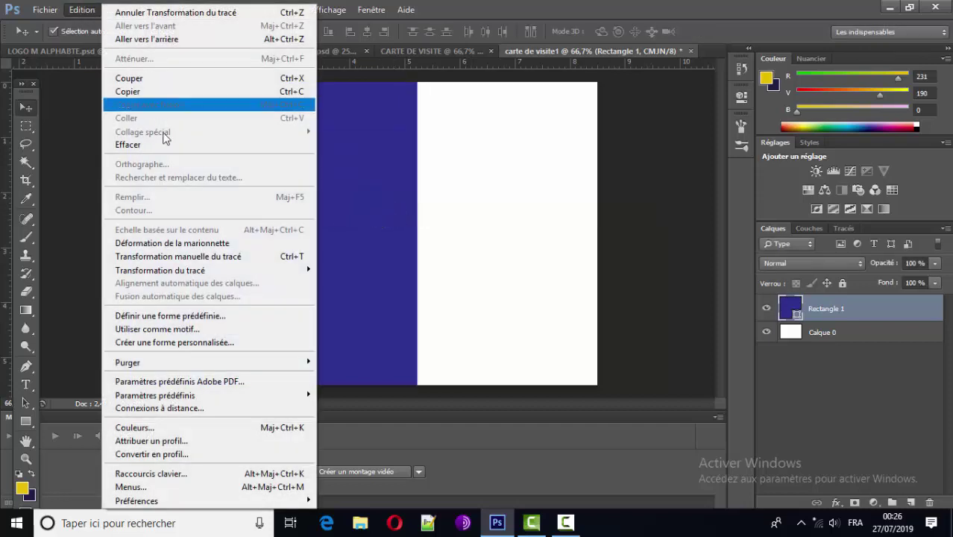
Step: Skew the navy rectangle so its right side slants diagonally, and apply
click(268, 256)
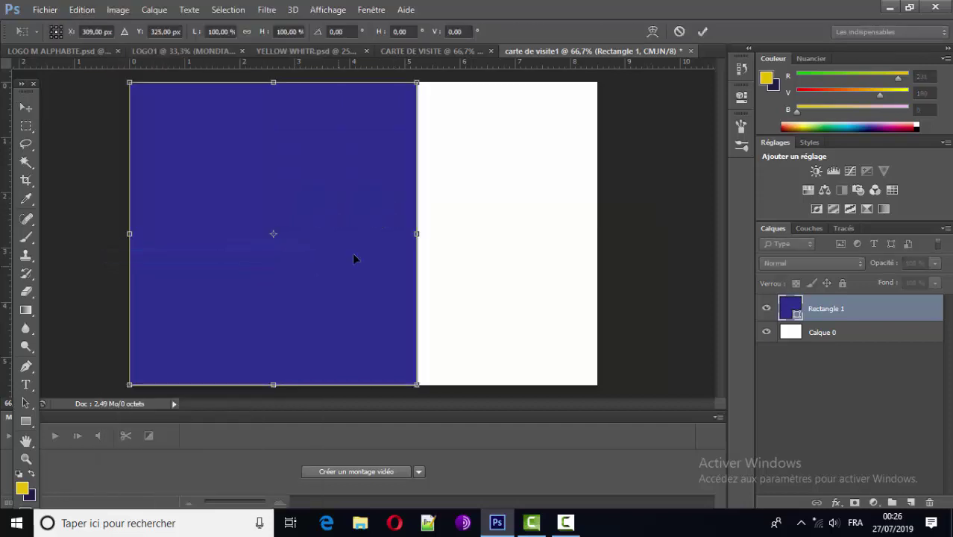
right_click(378, 96)
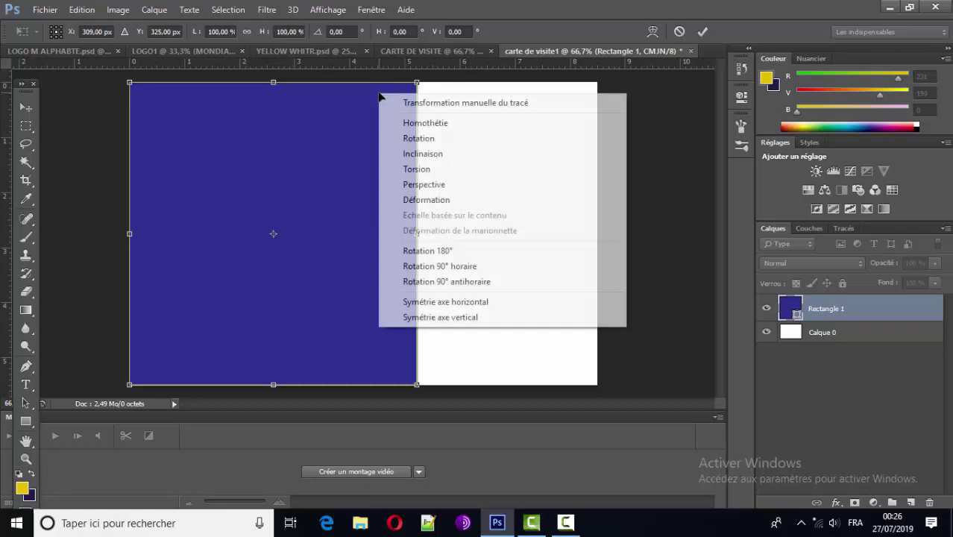
click(405, 159)
drag(415, 82, 299, 84)
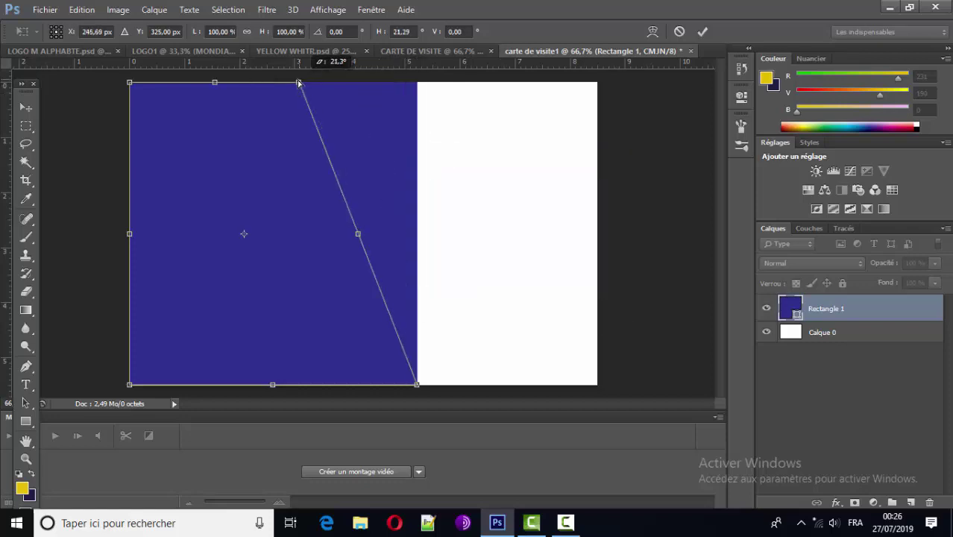
drag(299, 84, 291, 82)
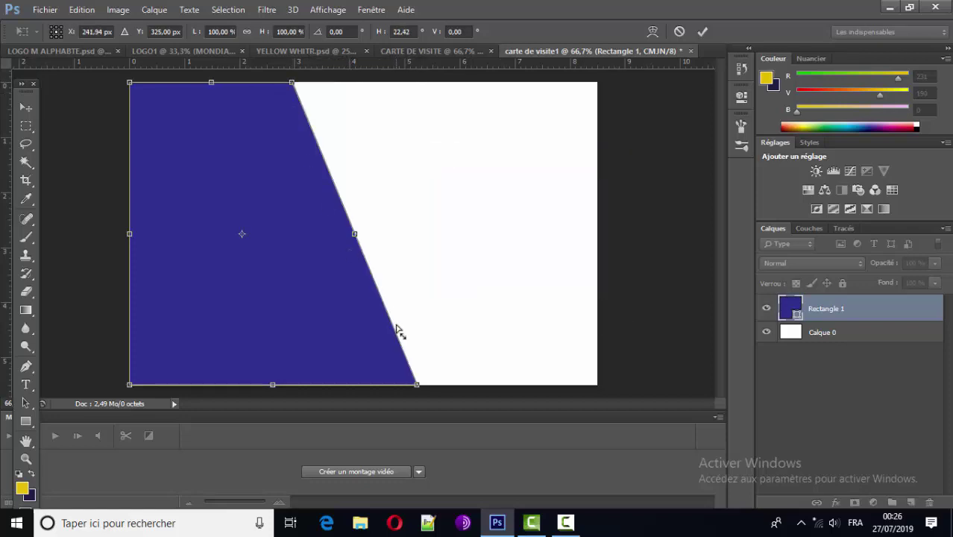
drag(416, 385, 424, 384)
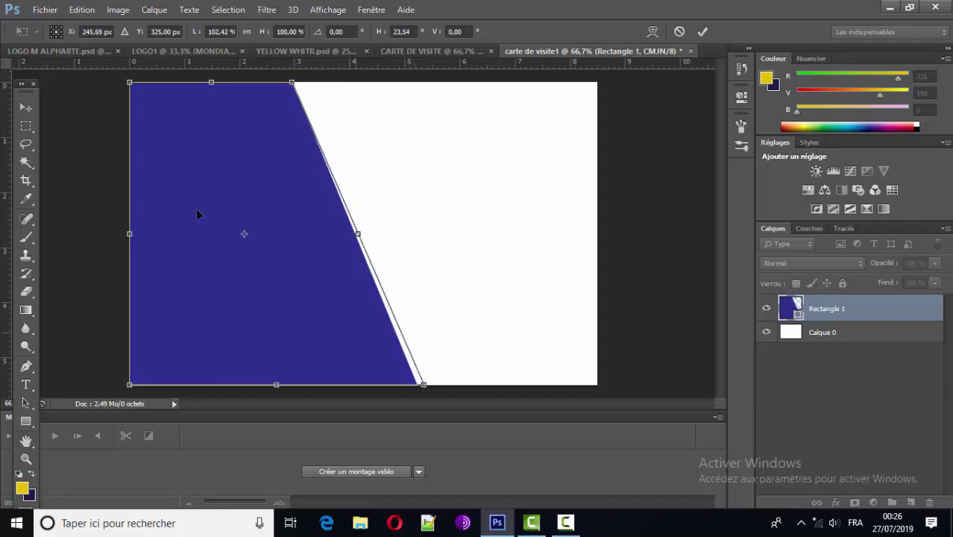
click(25, 108)
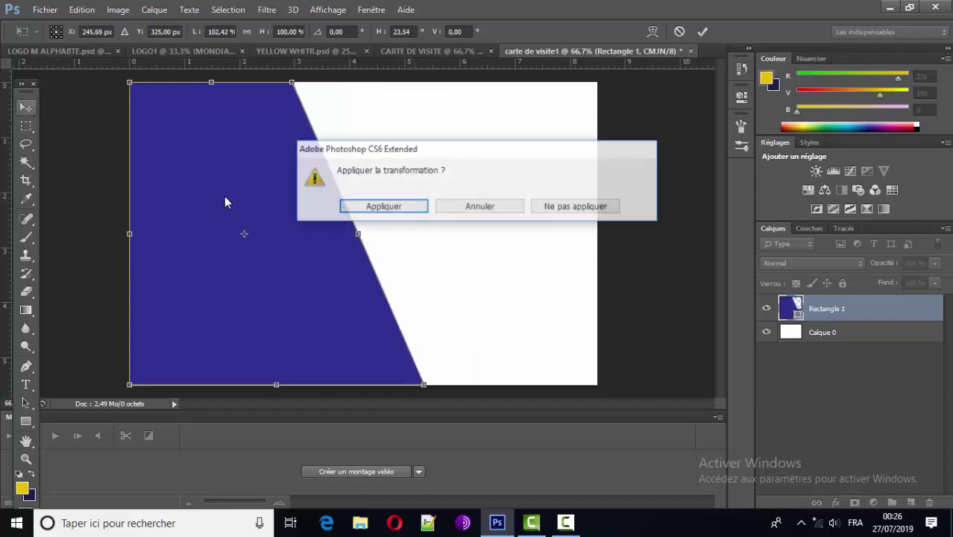
click(383, 205)
Step: Scale the navy wedge past the card's top, bottom and left edges (~103% × 105%)
right_click(857, 315)
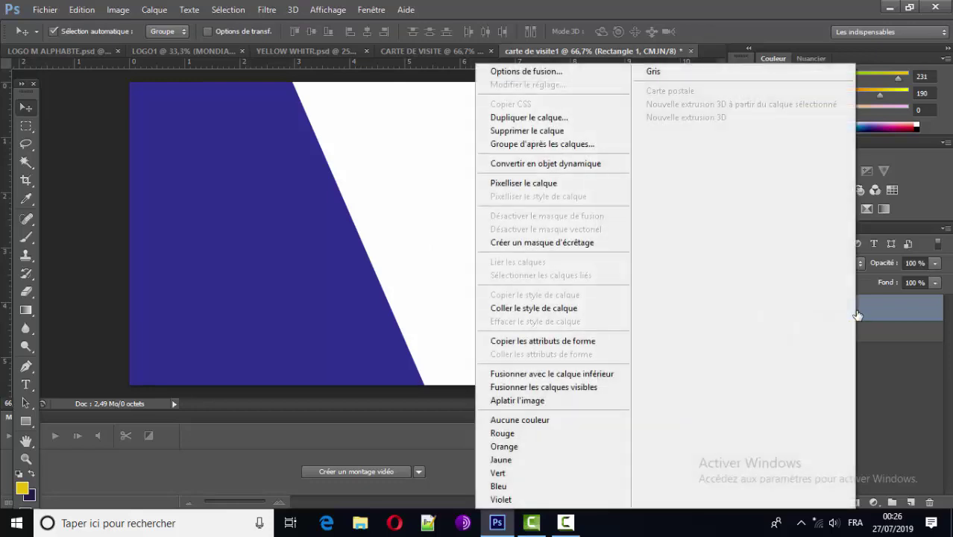
click(317, 250)
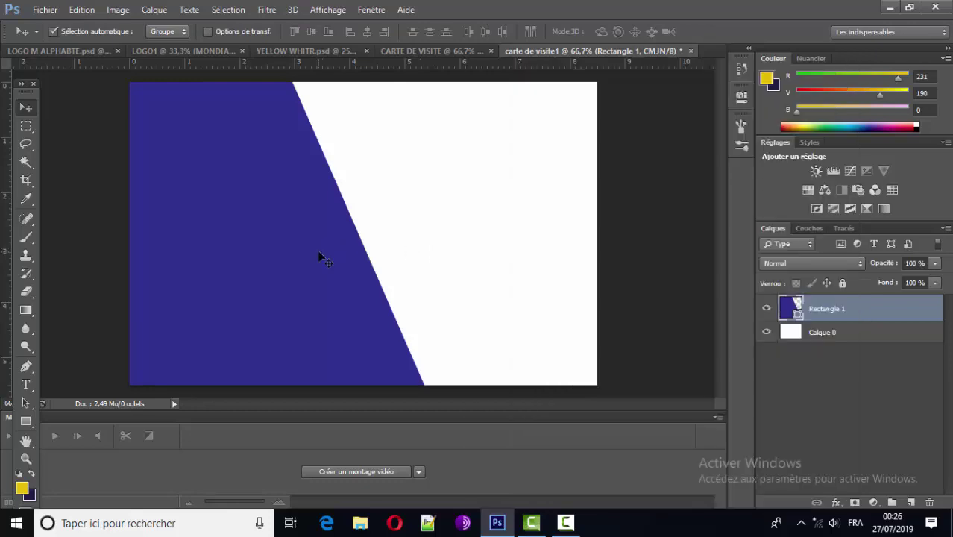
key(ctrl+t)
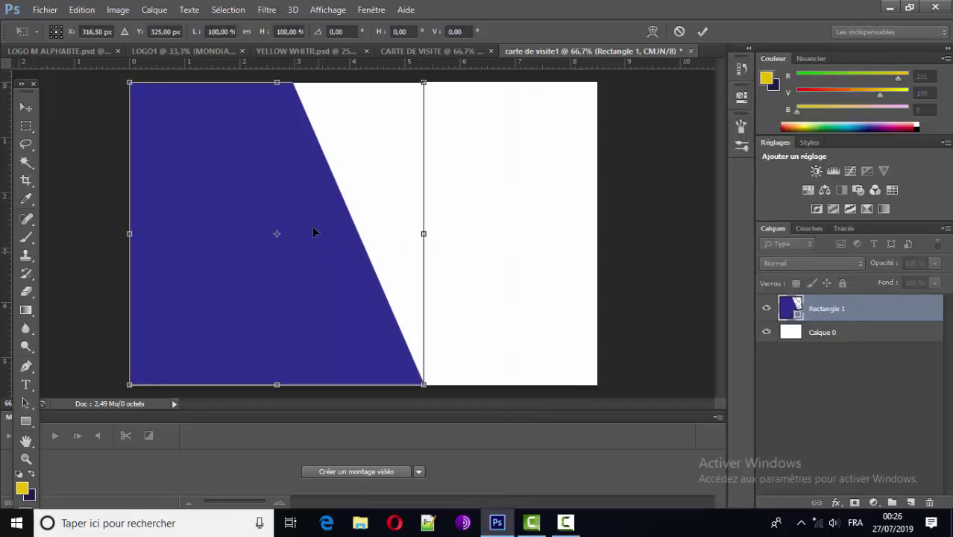
drag(277, 83, 277, 76)
drag(276, 382, 276, 392)
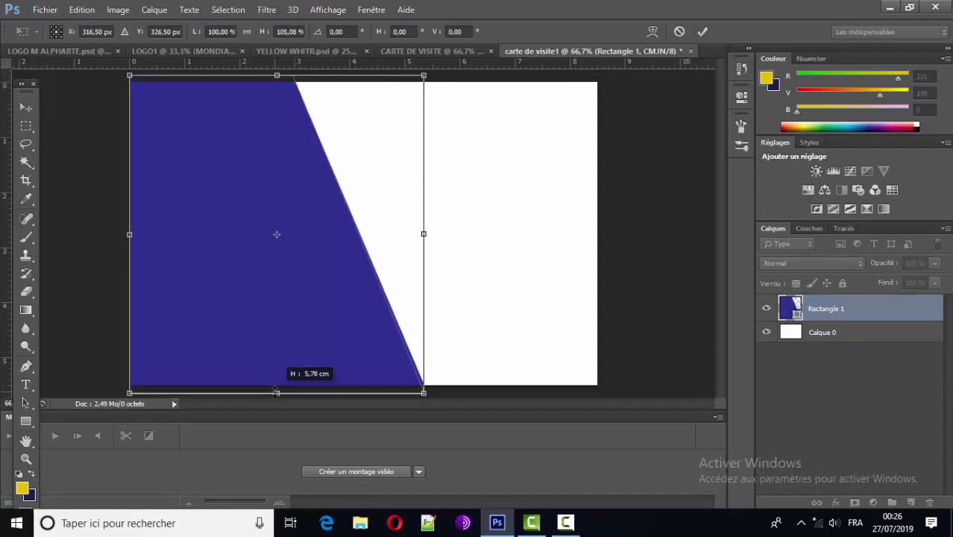
drag(132, 231, 120, 233)
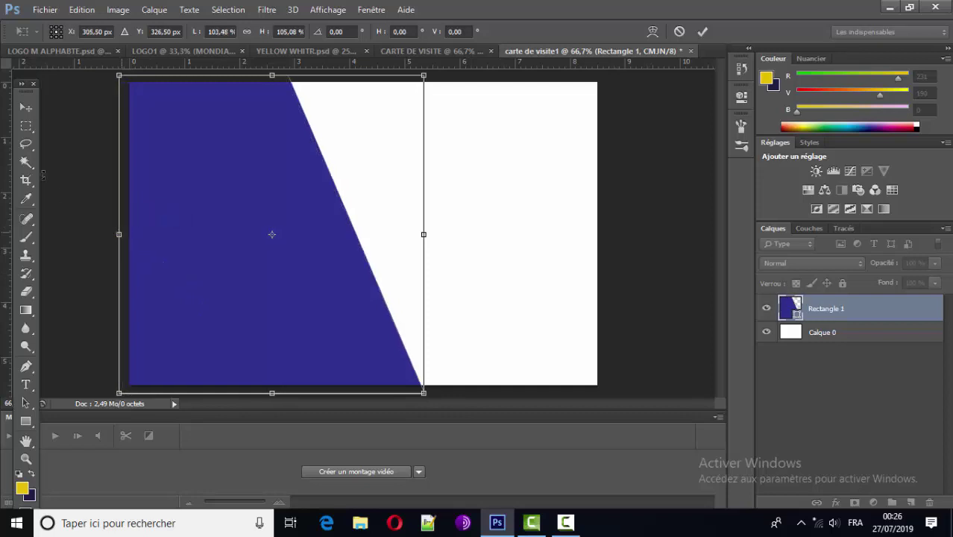
click(25, 107)
Step: Apply the resize and duplicate the navy wedge as Rectangle 1 copie
click(378, 213)
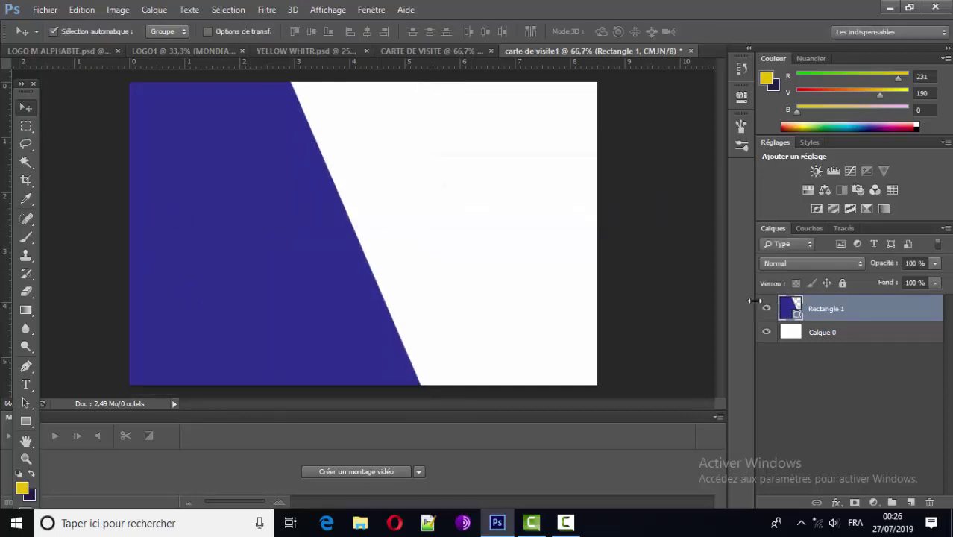
right_click(845, 315)
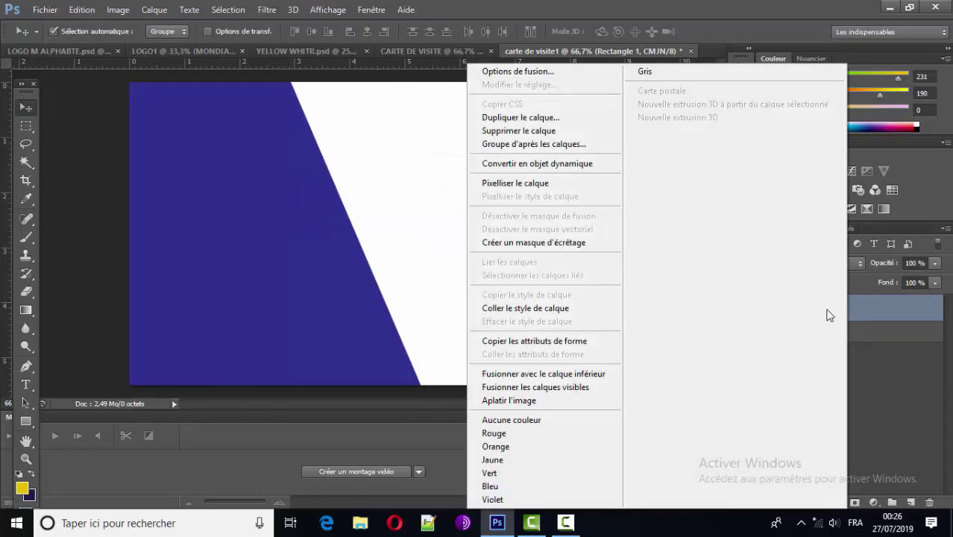
click(569, 117)
click(604, 158)
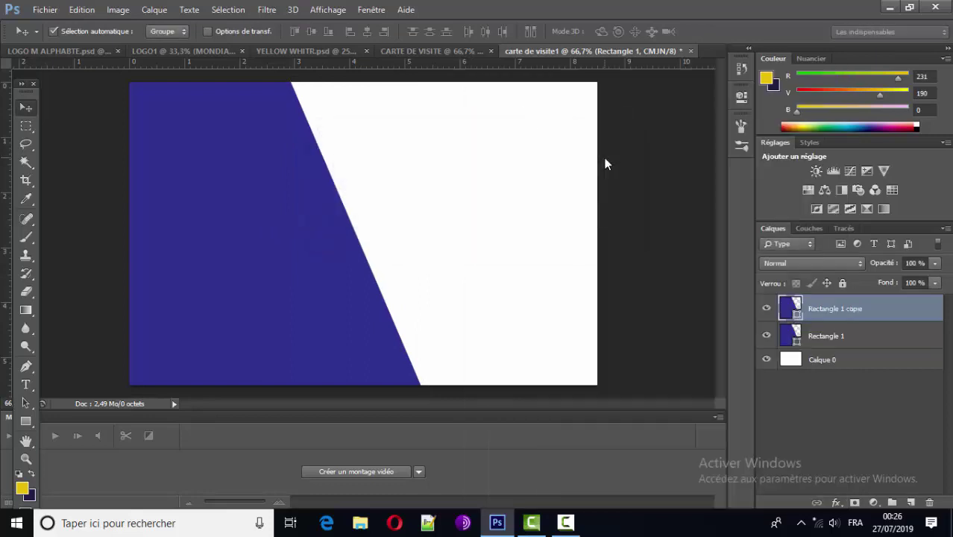
Step: Refill the original Rectangle 1 cyan and nudge it four steps right to show a diagonal band
click(813, 339)
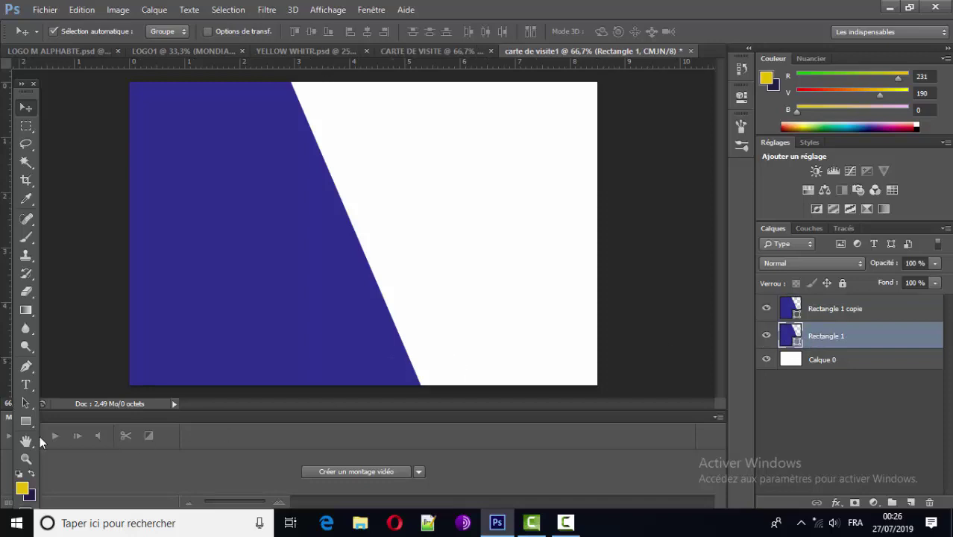
click(25, 421)
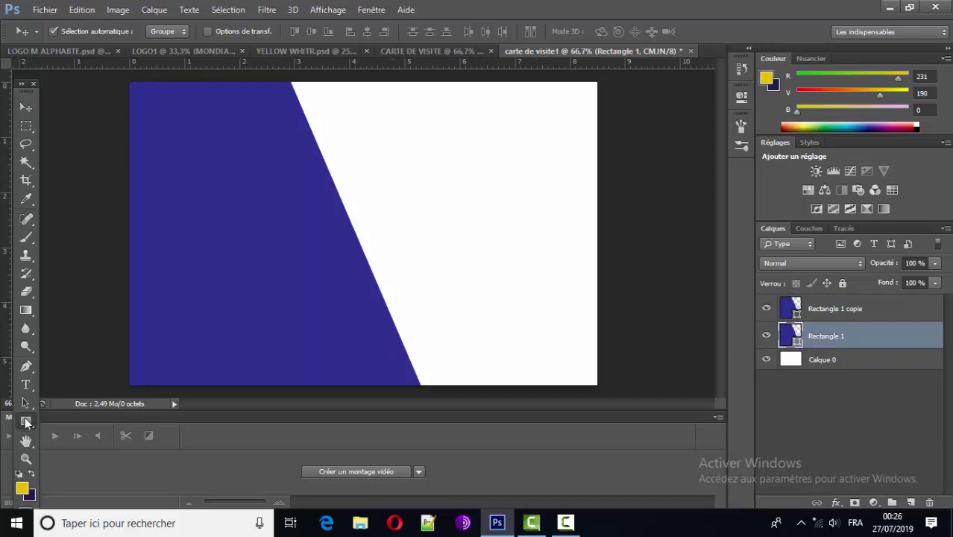
click(138, 32)
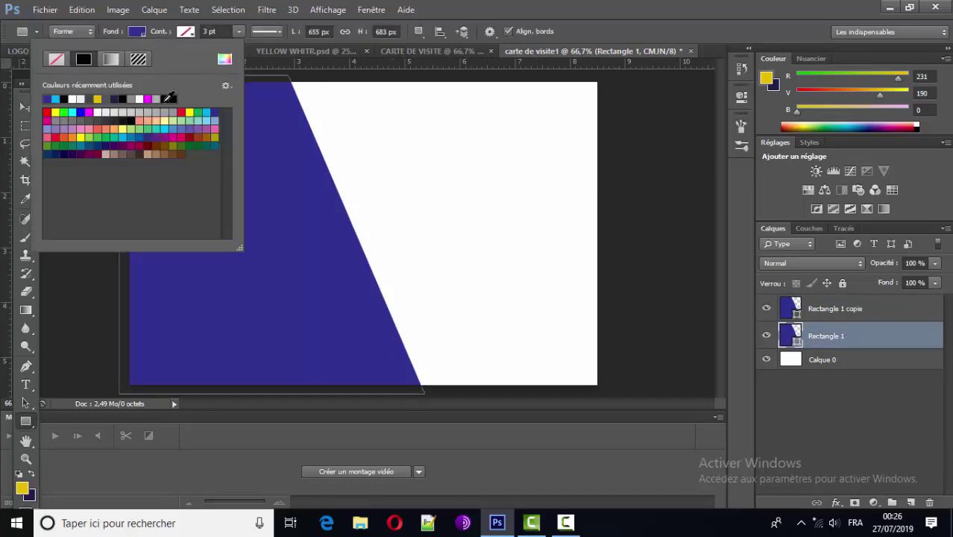
click(204, 112)
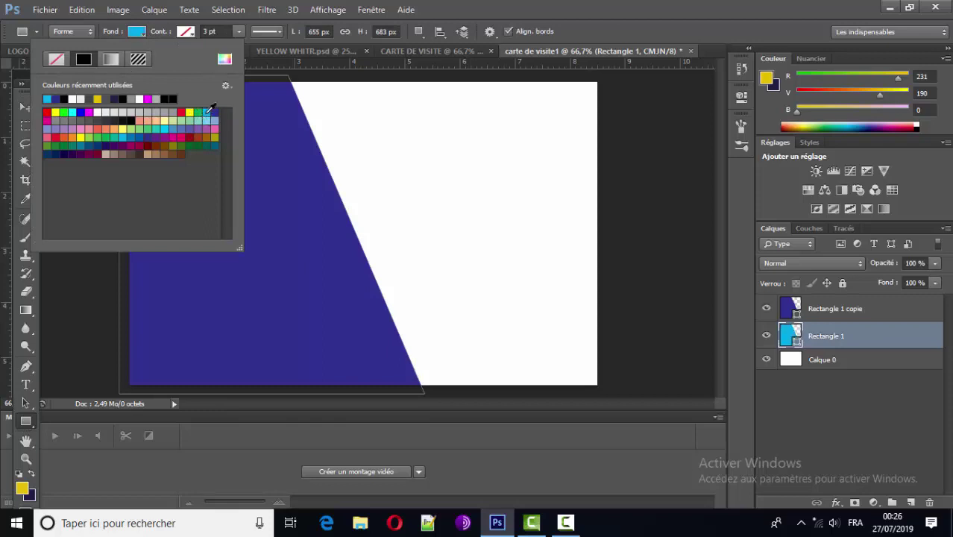
click(25, 109)
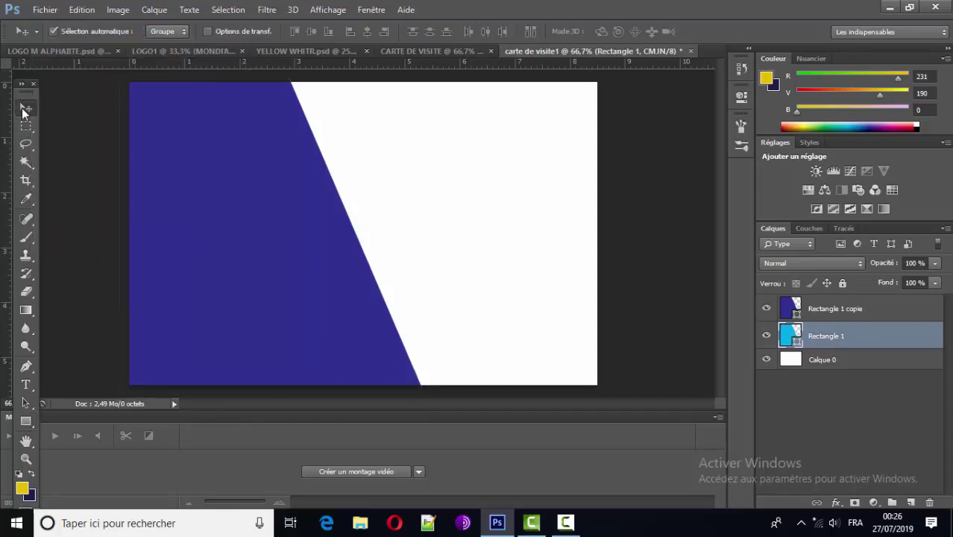
key(Right)
key(Right)
key(Right)
key(Right)
key(Right)
key(Right)
key(Right)
key(Right)
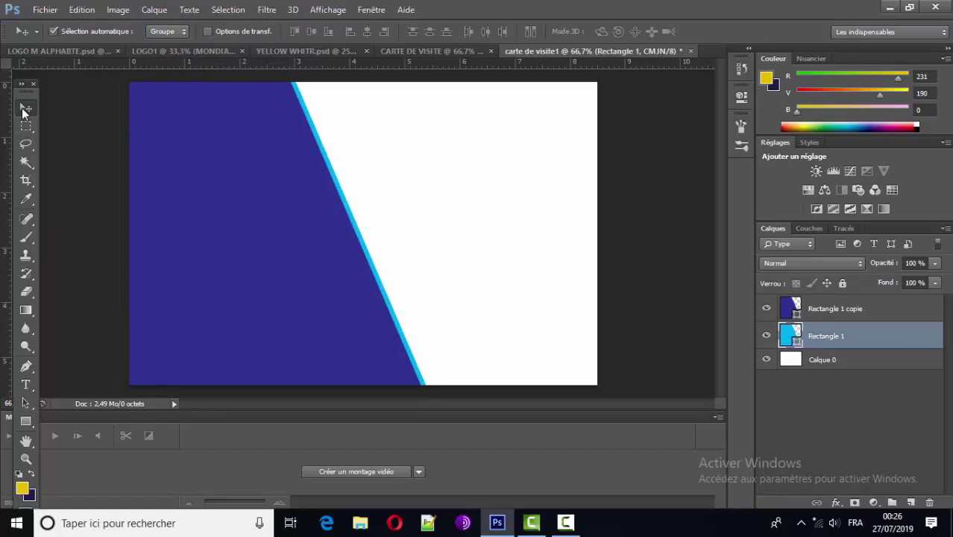
key(Right)
key(Right)
key(Right)
key(Right)
key(Right)
key(Right)
key(Right)
key(Right)
key(Right)
key(Right)
key(Right)
key(Right)
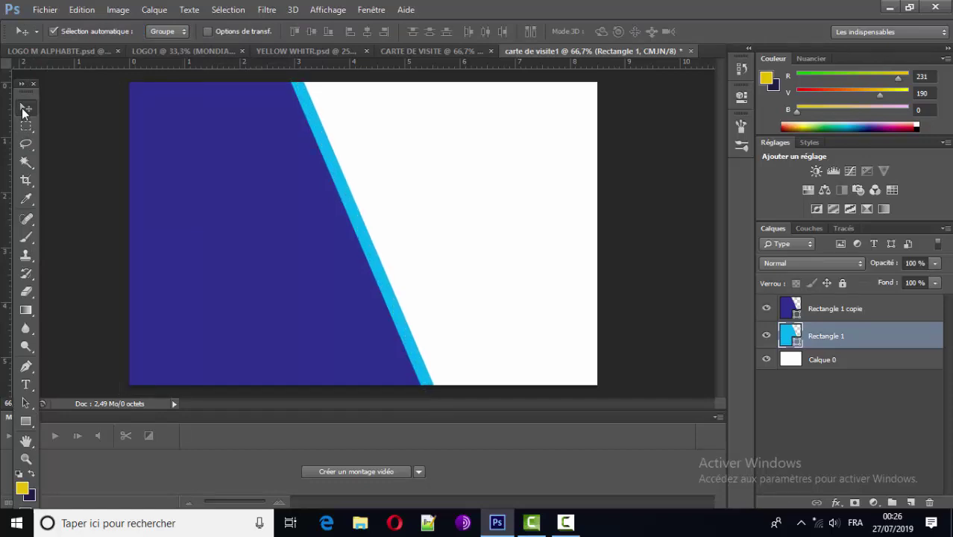
key(Right)
key(Right)
key(Right)
key(Right)
key(Right)
key(Right)
key(Right)
key(Right)
key(Right)
key(Right)
key(Right)
key(Right)
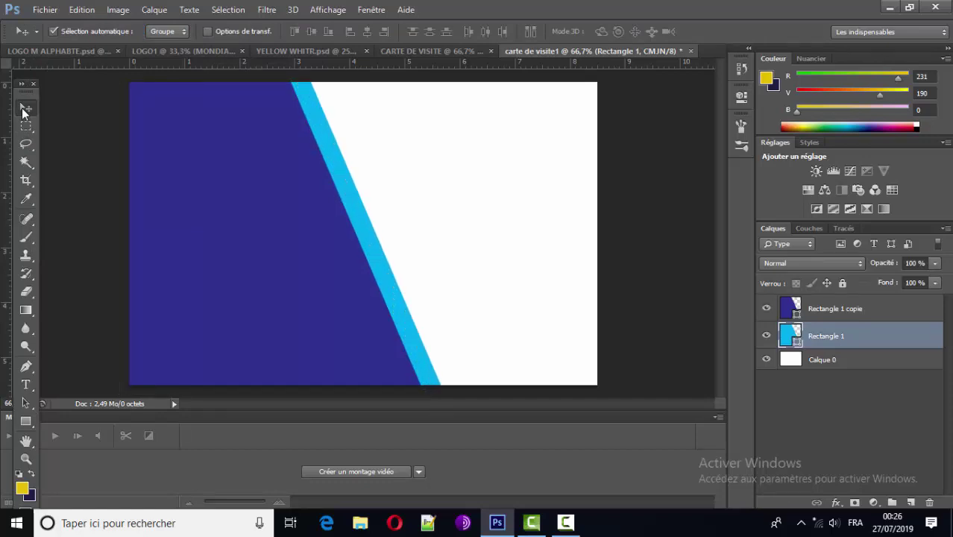
key(Right)
key(Right)
key(Right)
key(Right)
key(Right)
key(Right)
key(Right)
key(Right)
key(Right)
key(Right)
key(Right)
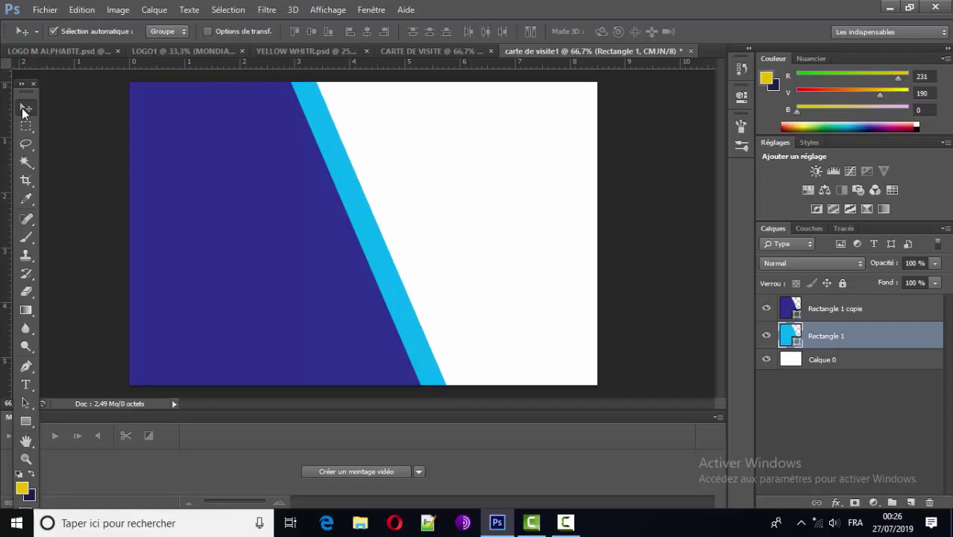
click(234, 239)
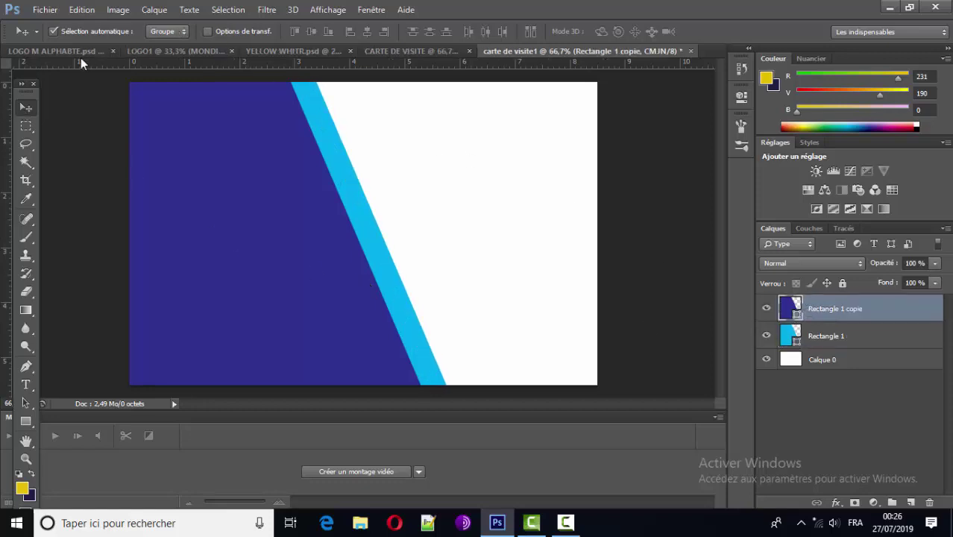
Step: Set the navy Rectangle 1 copie's stroke colour to white
click(26, 421)
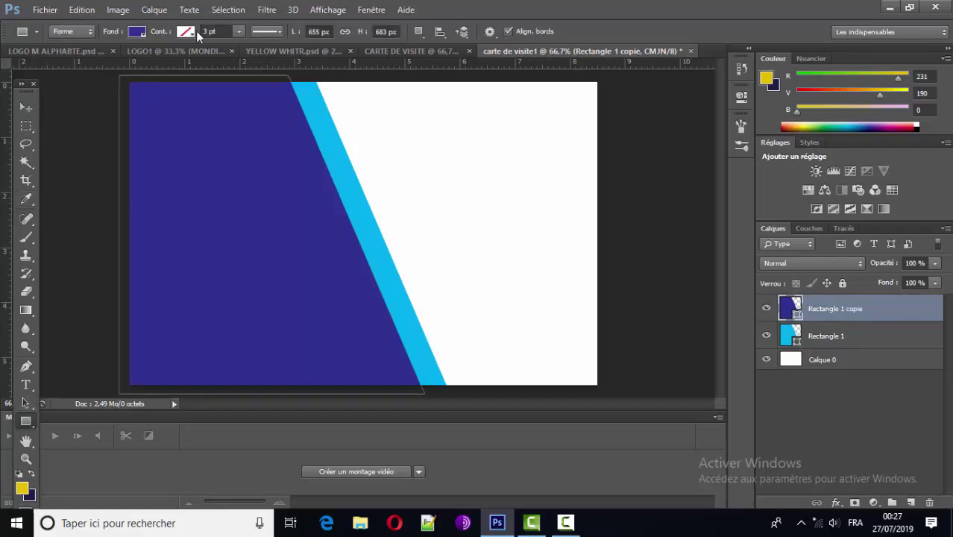
click(186, 34)
click(187, 99)
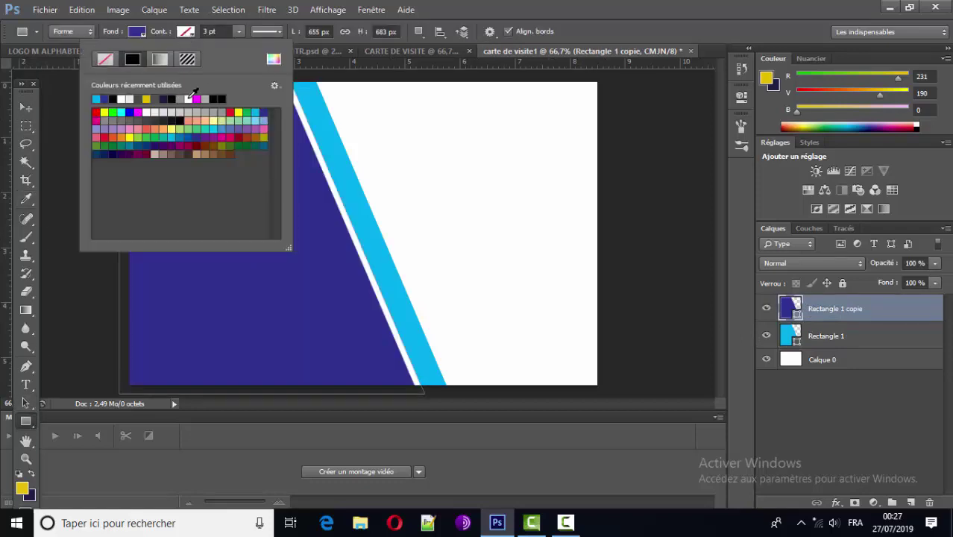
click(26, 107)
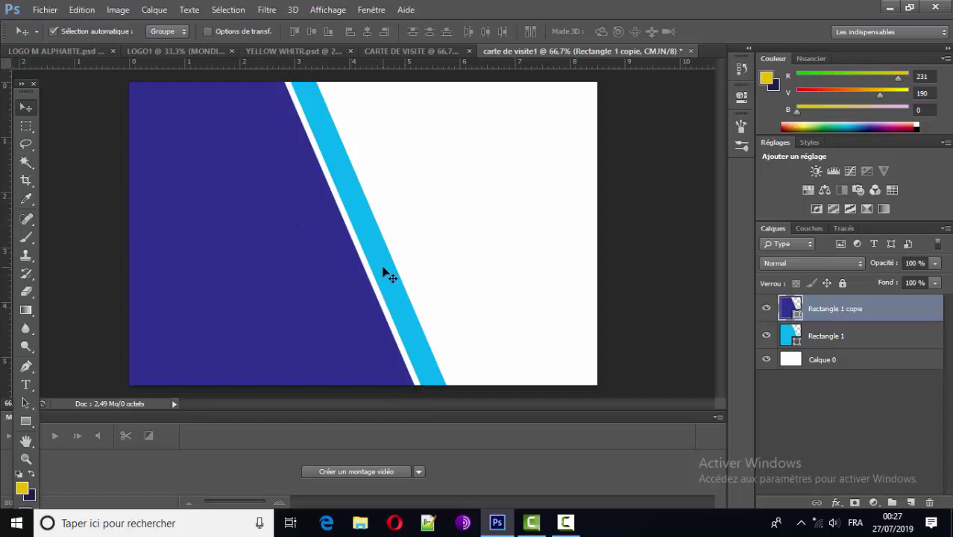
click(815, 338)
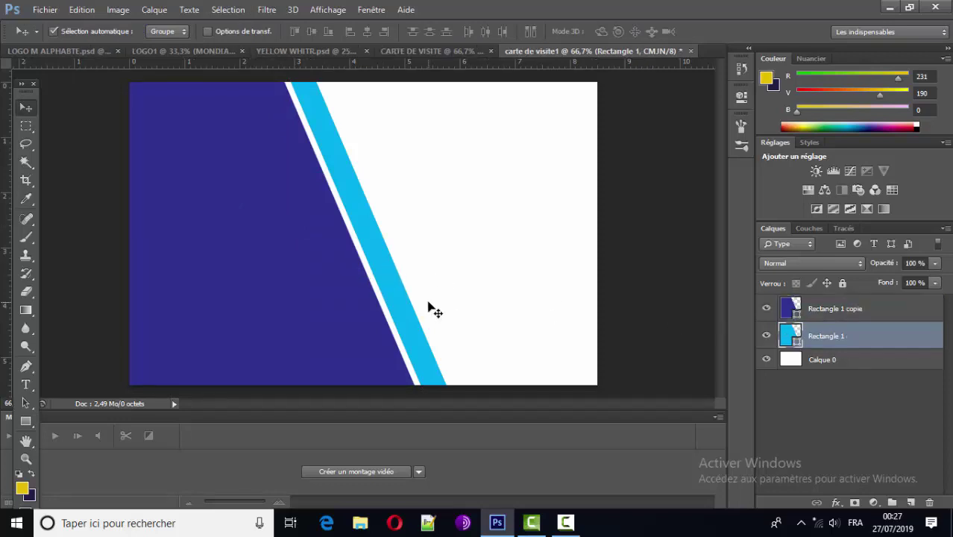
click(74, 9)
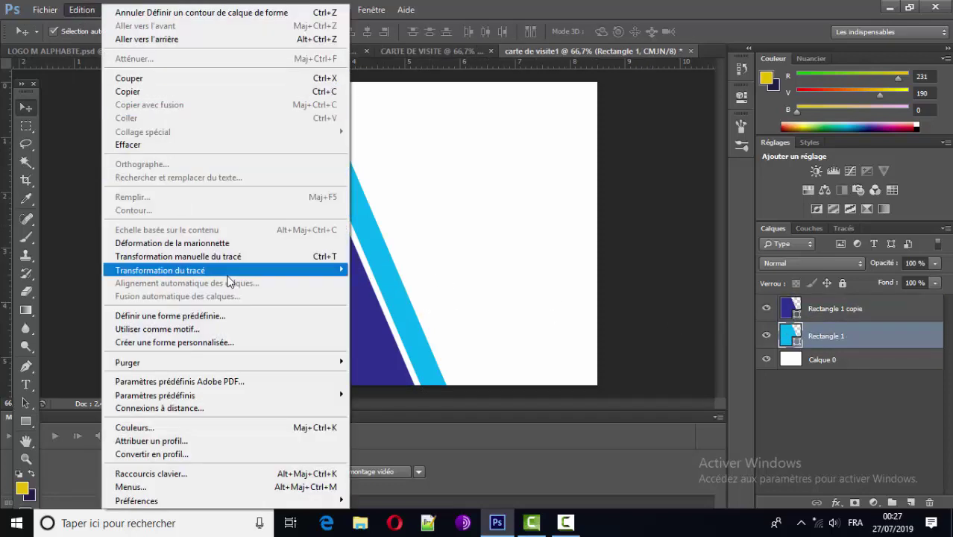
Step: Free-transform the cyan Rectangle 1 path, rotating it about 8.5°, and apply
click(270, 264)
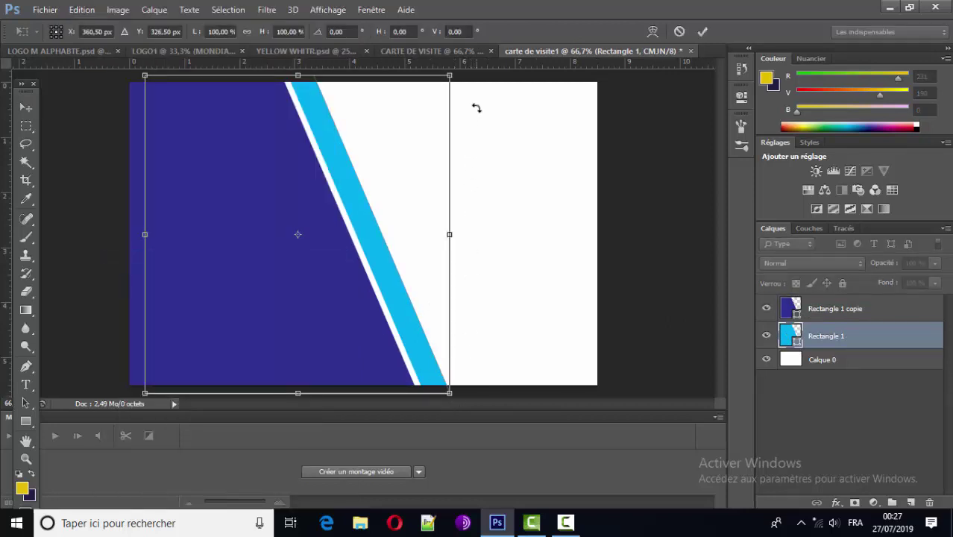
mouse_move(477, 108)
mouse_down()
mouse_move(471, 167)
mouse_move(490, 127)
mouse_up()
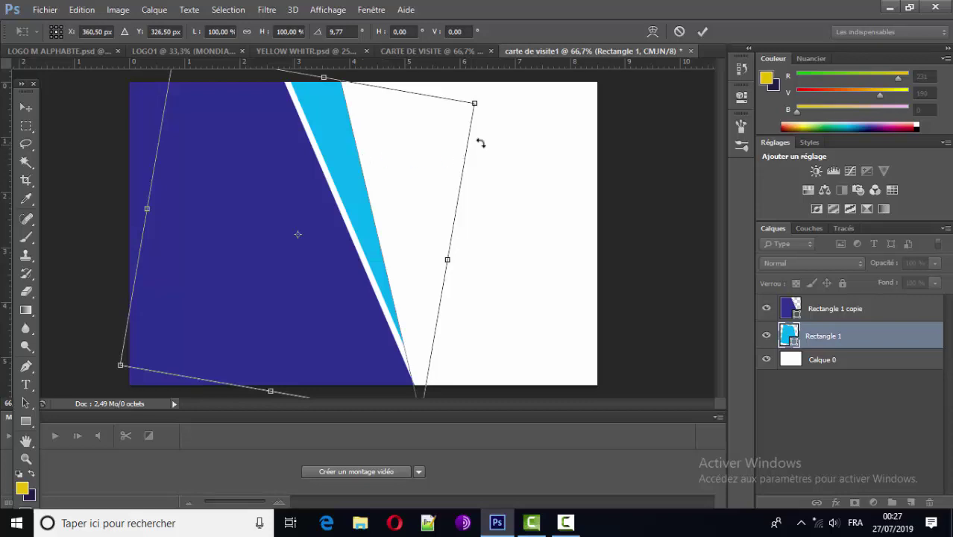
drag(486, 140, 487, 134)
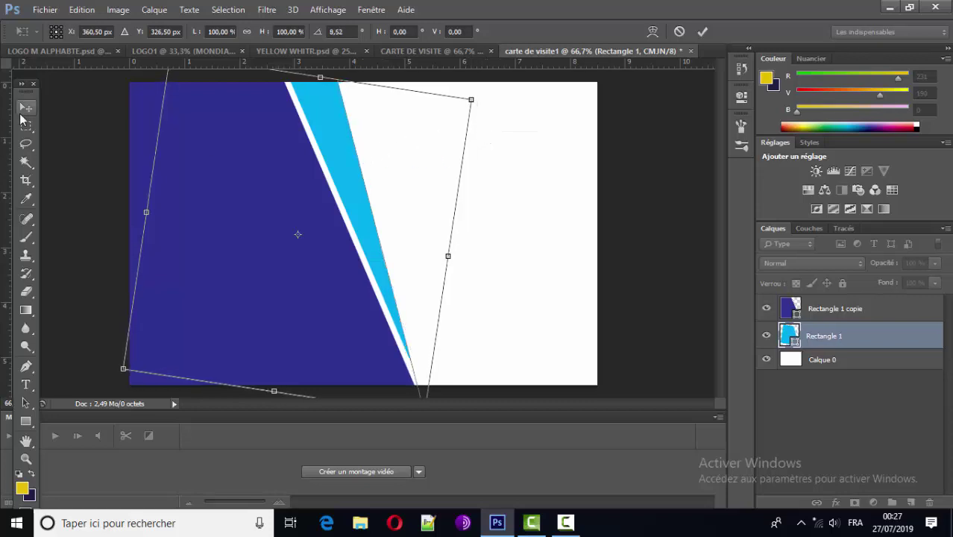
click(26, 107)
click(402, 205)
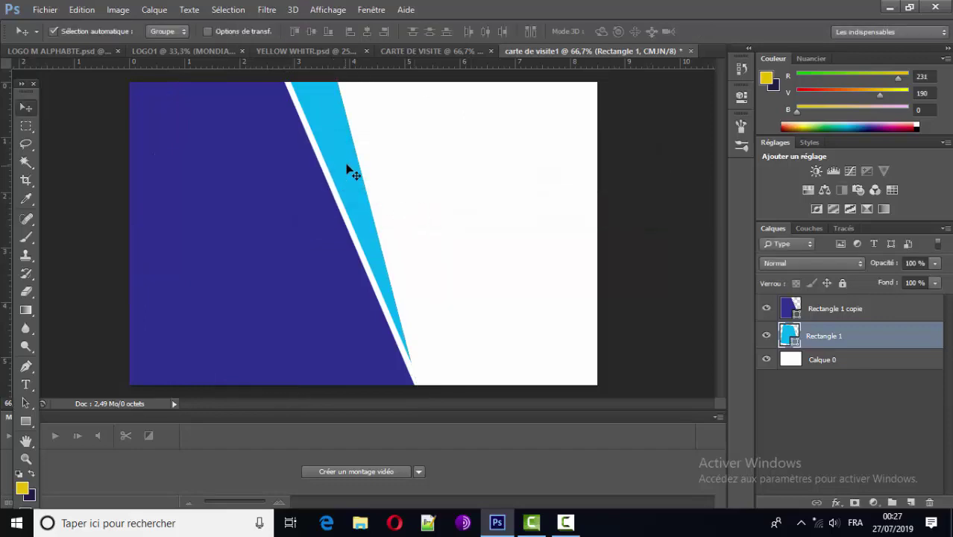
Step: Duplicate the cyan wedge layer as Rectangle 1 copie 2
right_click(857, 342)
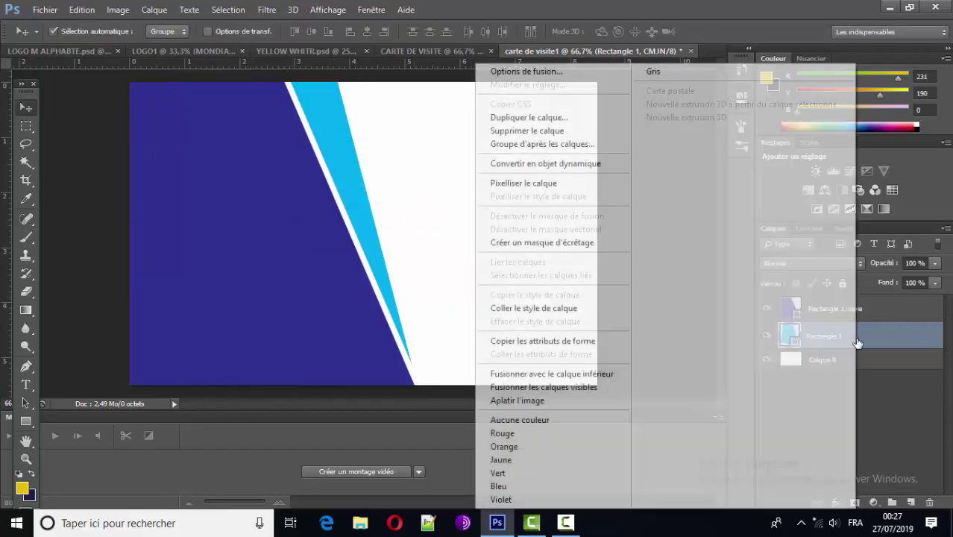
click(564, 121)
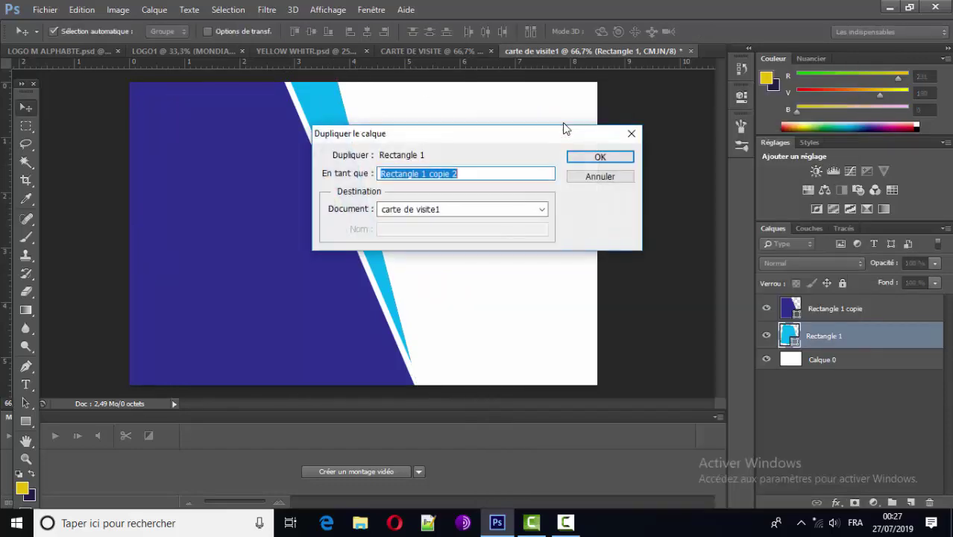
click(603, 156)
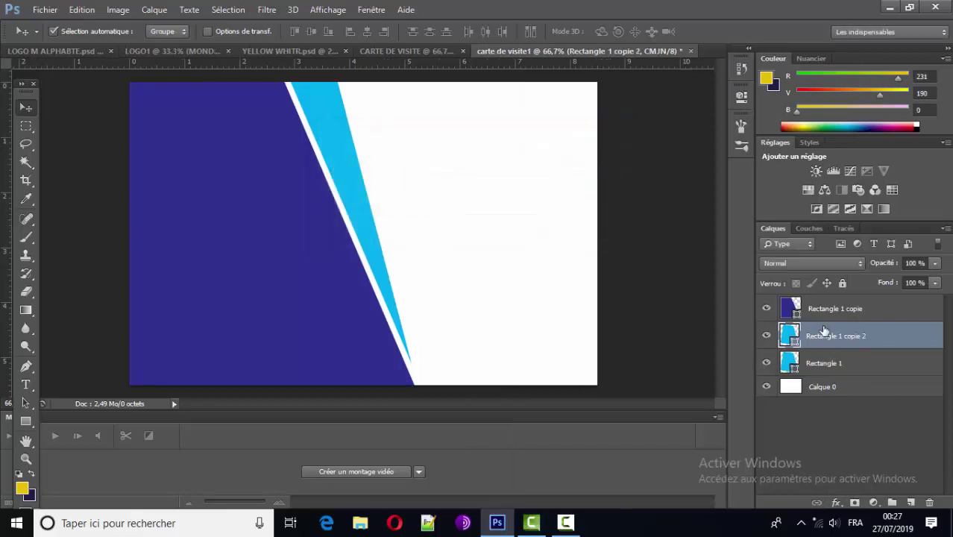
Step: Refill the original Rectangle 1 underneath with navy blue
click(832, 366)
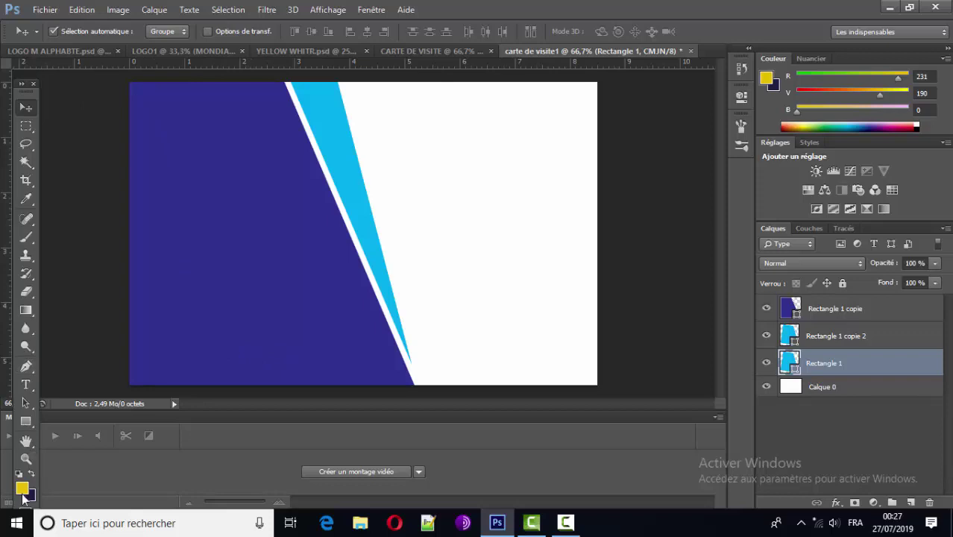
click(26, 421)
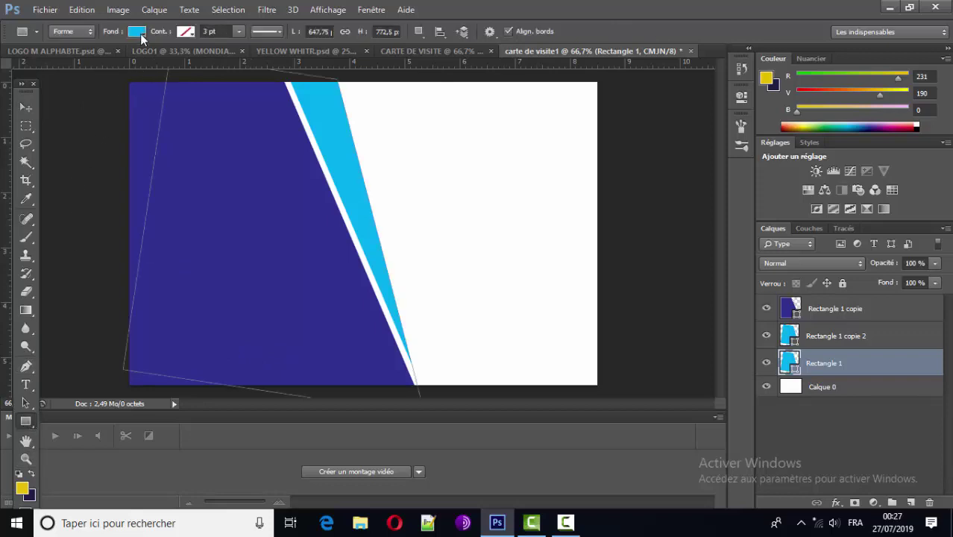
click(138, 33)
click(214, 112)
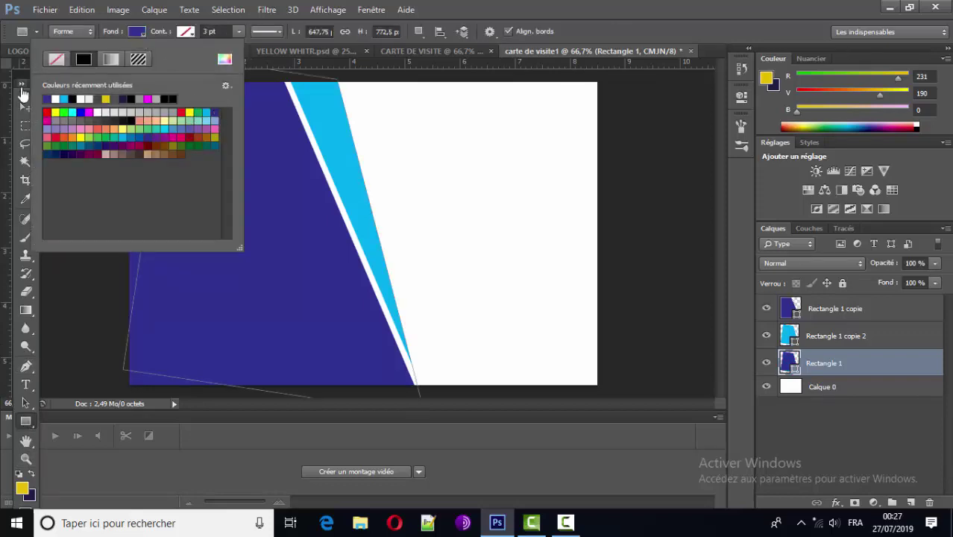
click(26, 108)
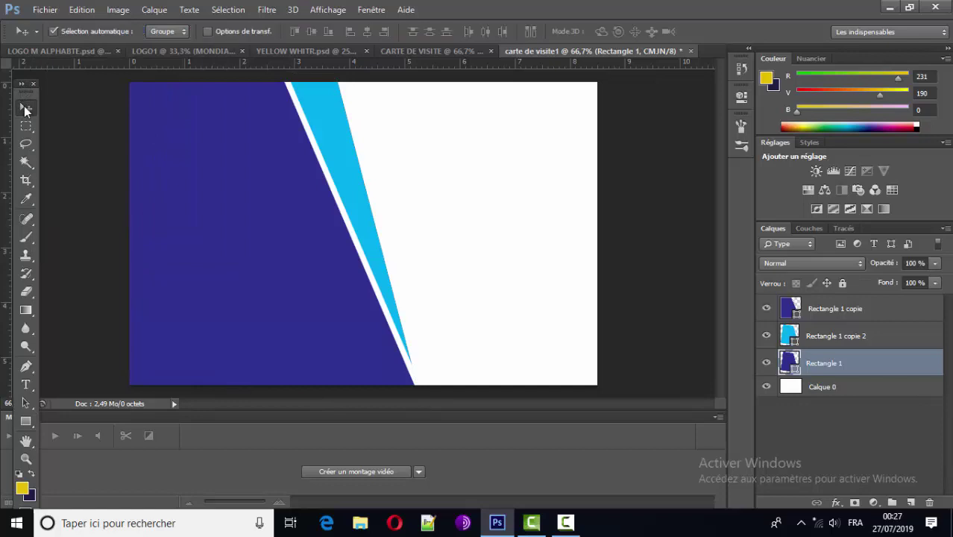
Step: Nudge the lower navy Rectangle 1 right until a thin navy edge shows beside the cyan band
key(Right)
key(Right)
key(Right)
key(Right)
key(Right)
key(Right)
key(Right)
key(Right)
key(Right)
key(Right)
key(Right)
key(Right)
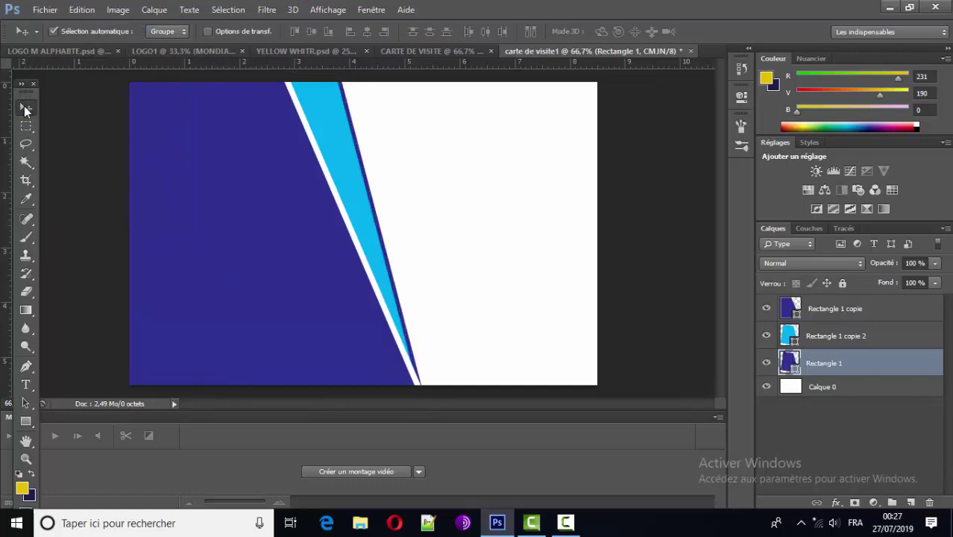
key(Right)
key(Right)
key(Right)
key(Right)
key(Right)
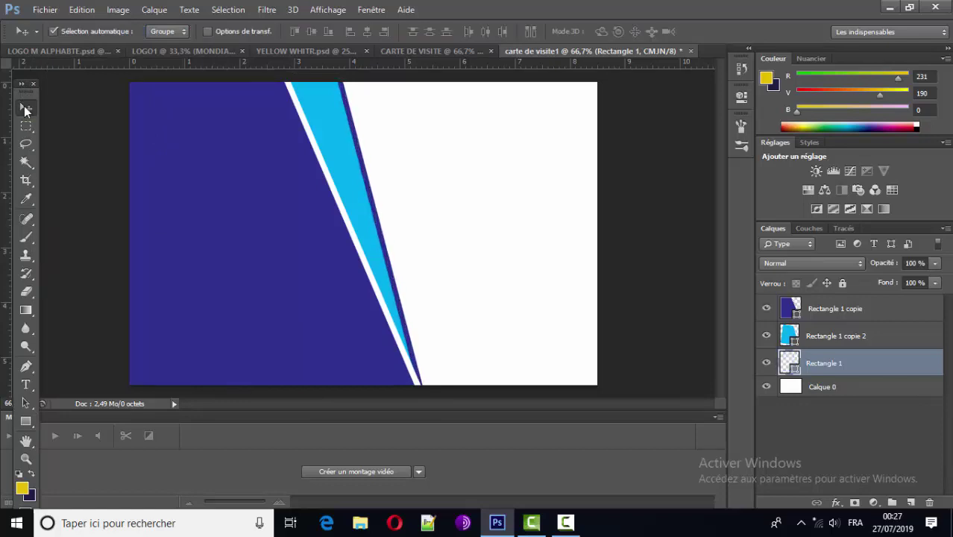
key(Right)
key(Right)
key(Right)
key(Right)
key(Right)
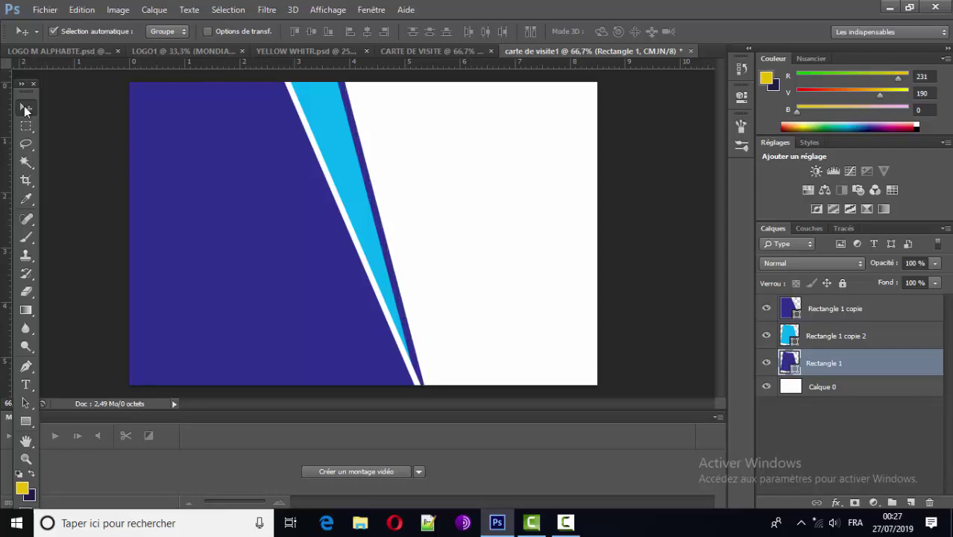
key(Right)
key(Right)
key(Right)
key(Right)
key(Left)
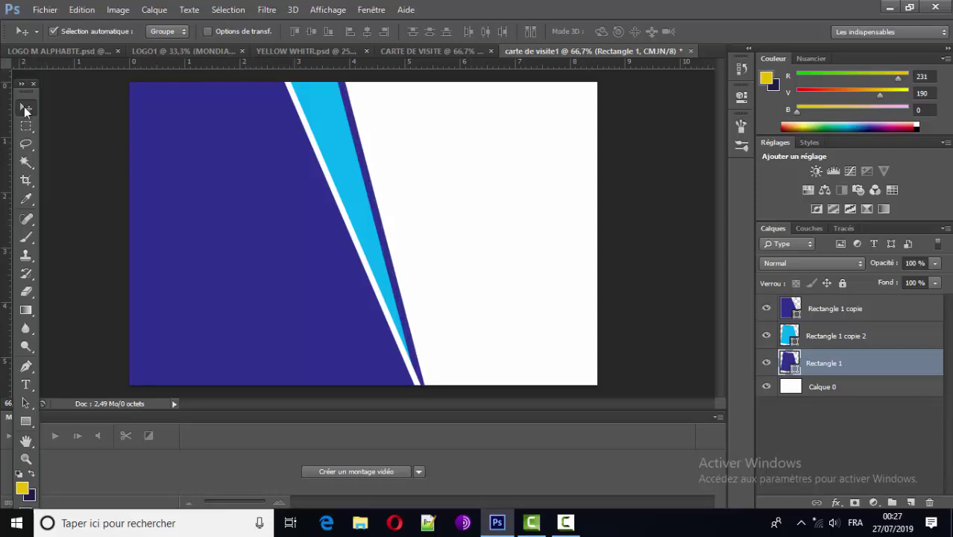
key(Left)
key(Left)
key(Right)
key(Right)
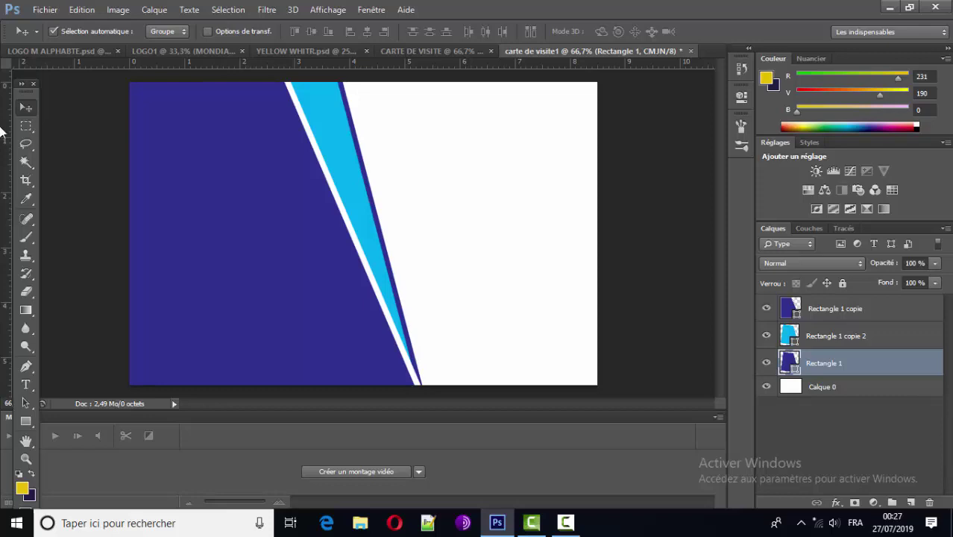
Step: Fine-tune the cyan stripe and lower navy wedge positions, then deselect all layers
click(415, 367)
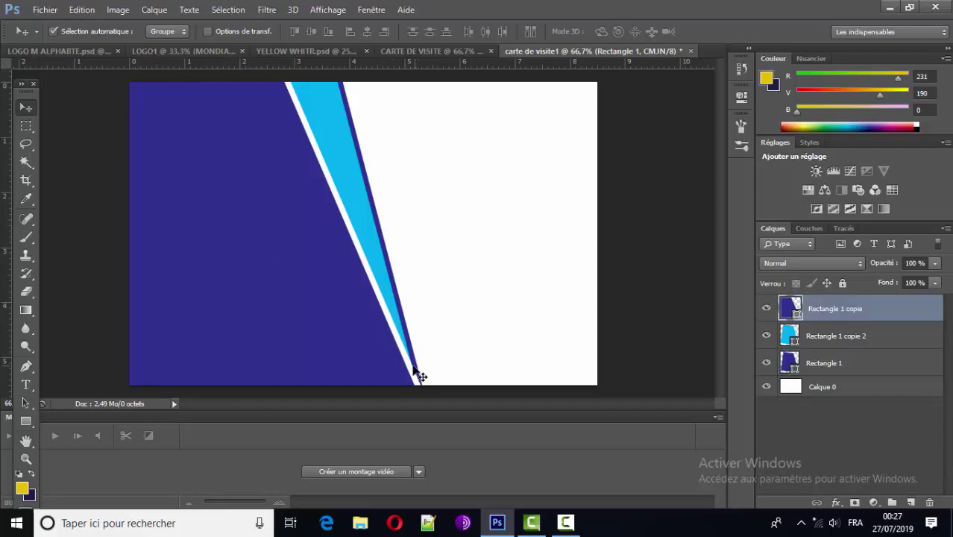
drag(413, 369, 412, 373)
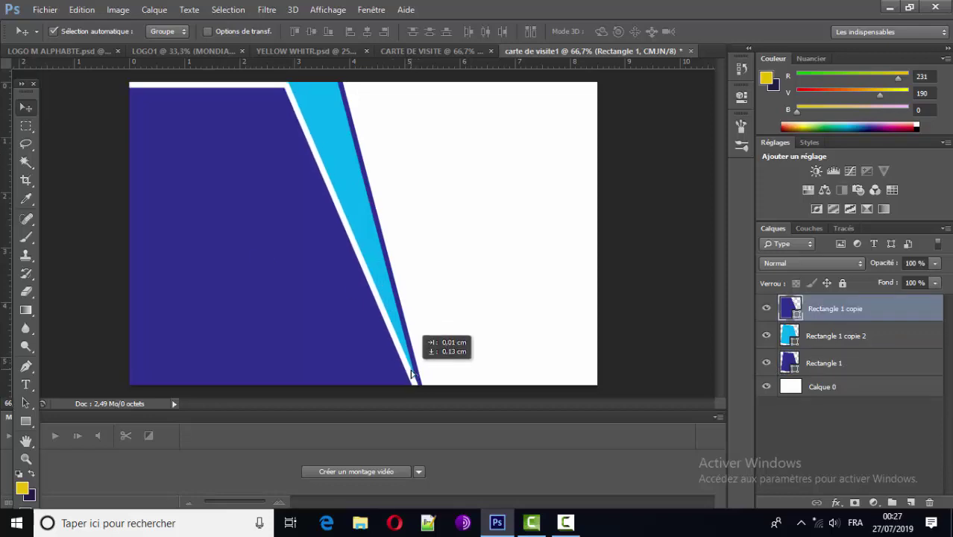
key(ctrl+z)
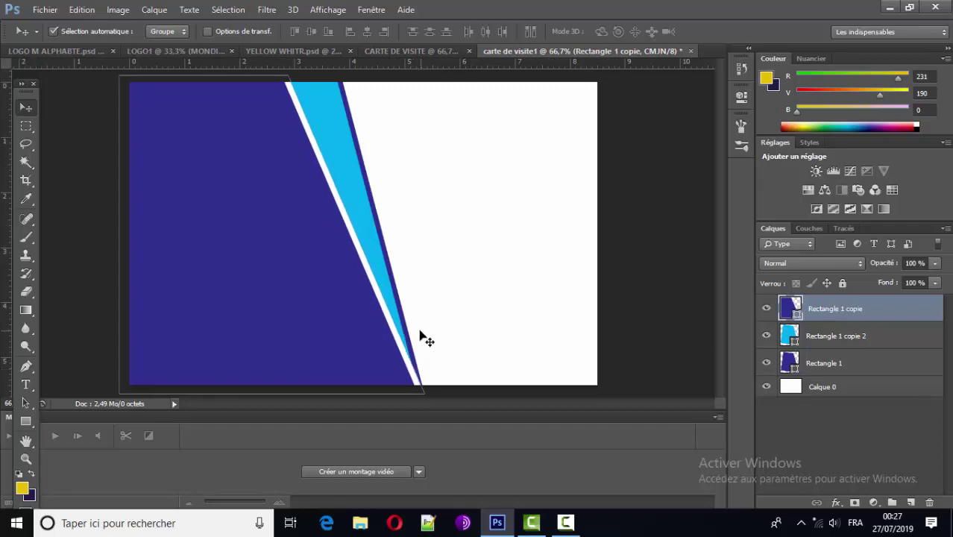
click(407, 326)
drag(401, 326, 399, 321)
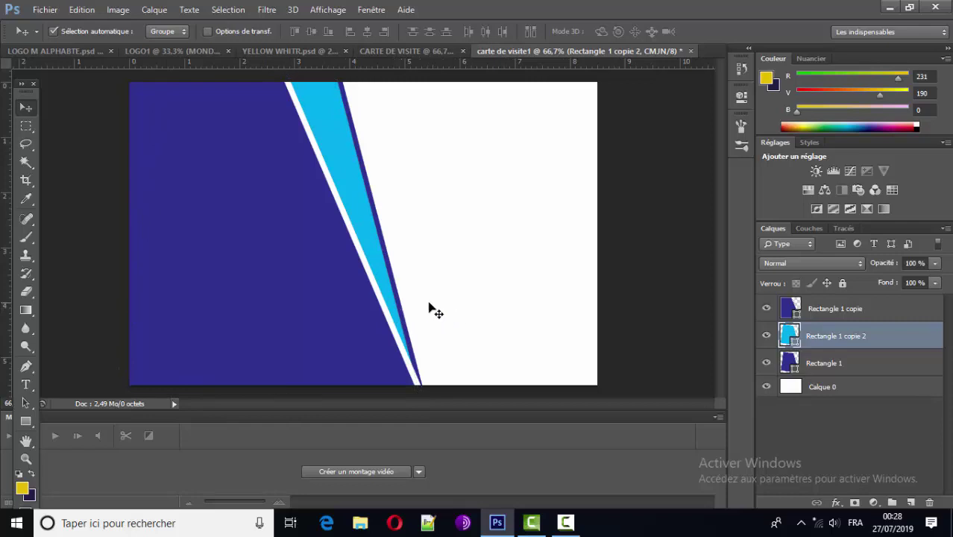
click(403, 306)
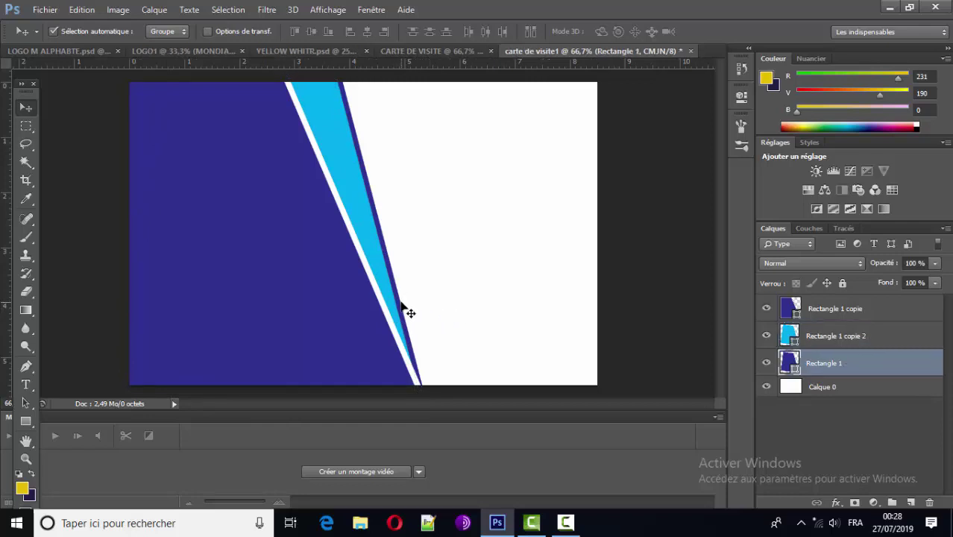
drag(398, 306, 400, 302)
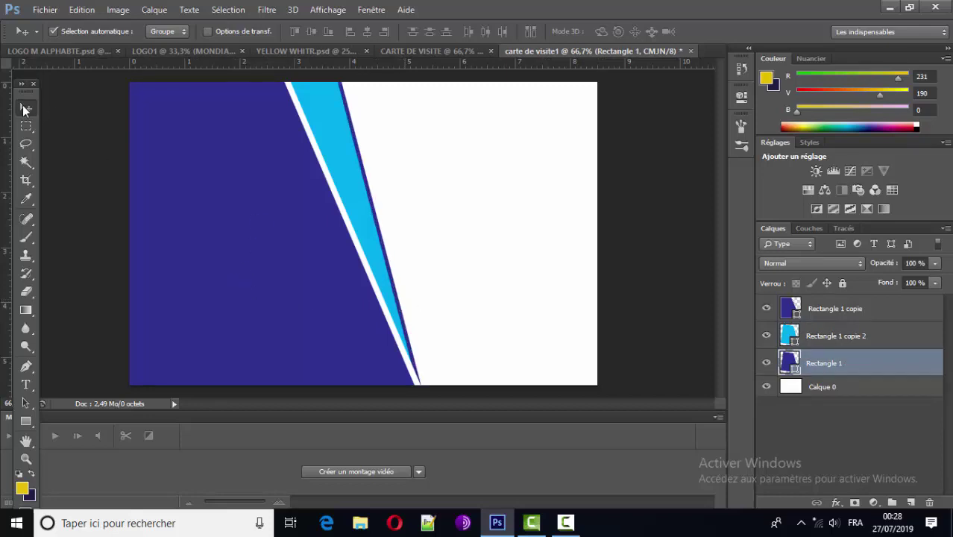
click(87, 190)
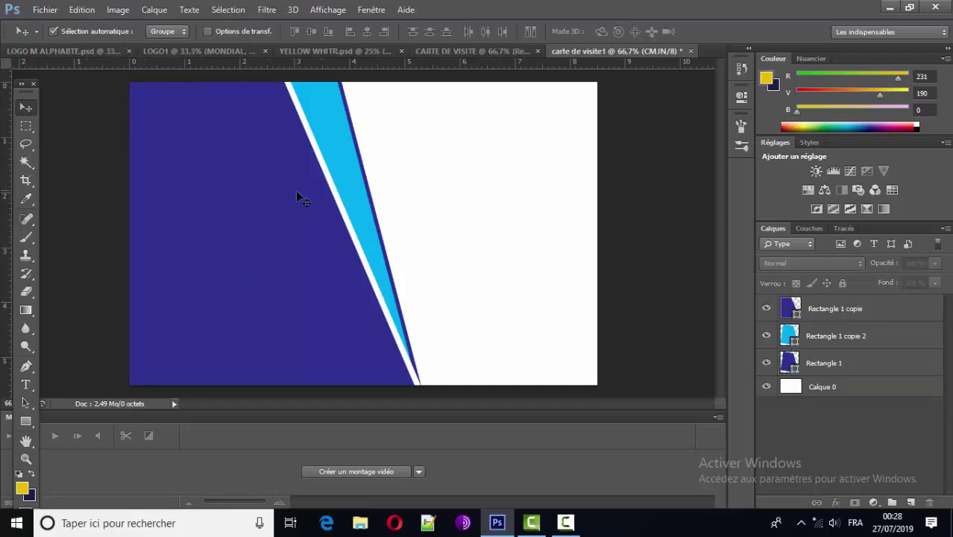
Step: Draw a small 80 × 55 px cyan Rectangle 2 at the card's upper-left edge
click(26, 422)
right_click(28, 425)
click(48, 420)
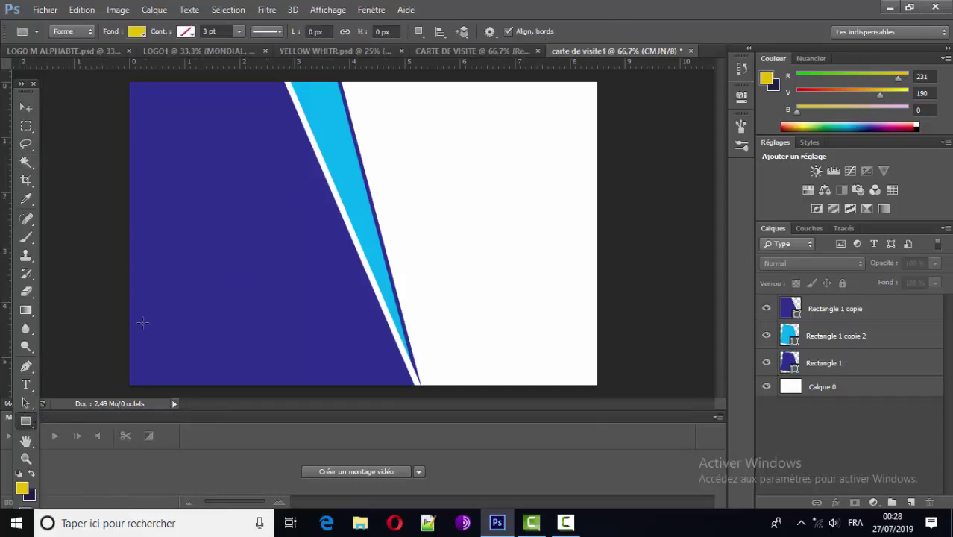
drag(127, 122, 164, 147)
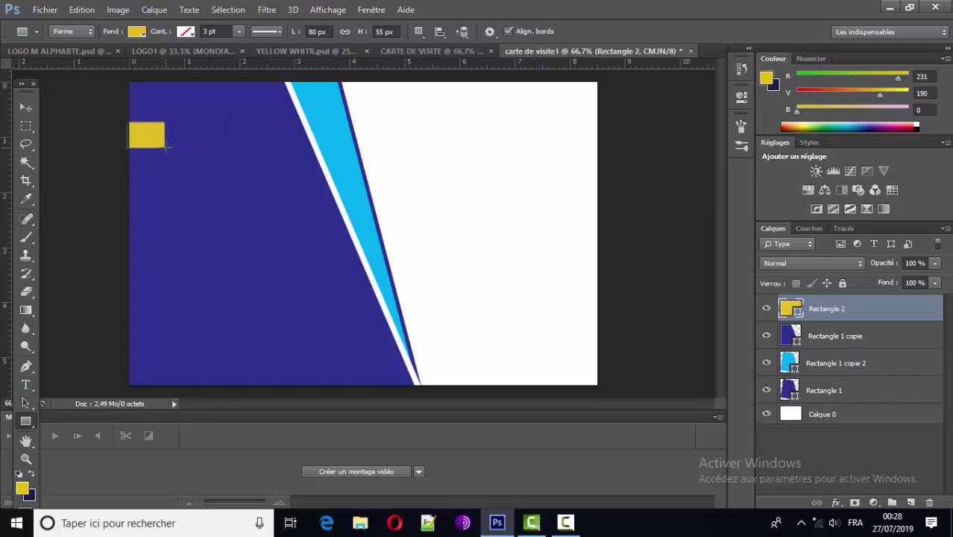
click(138, 32)
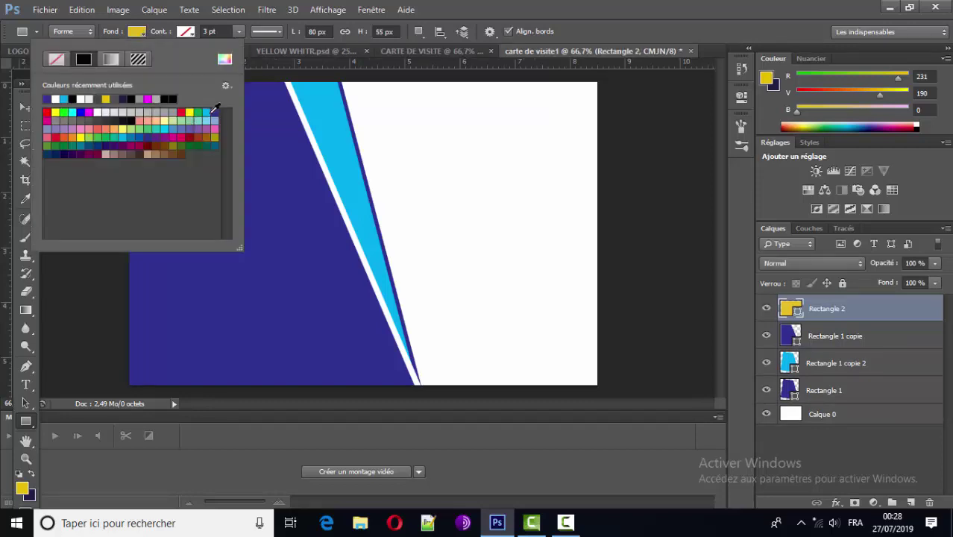
click(203, 113)
click(26, 107)
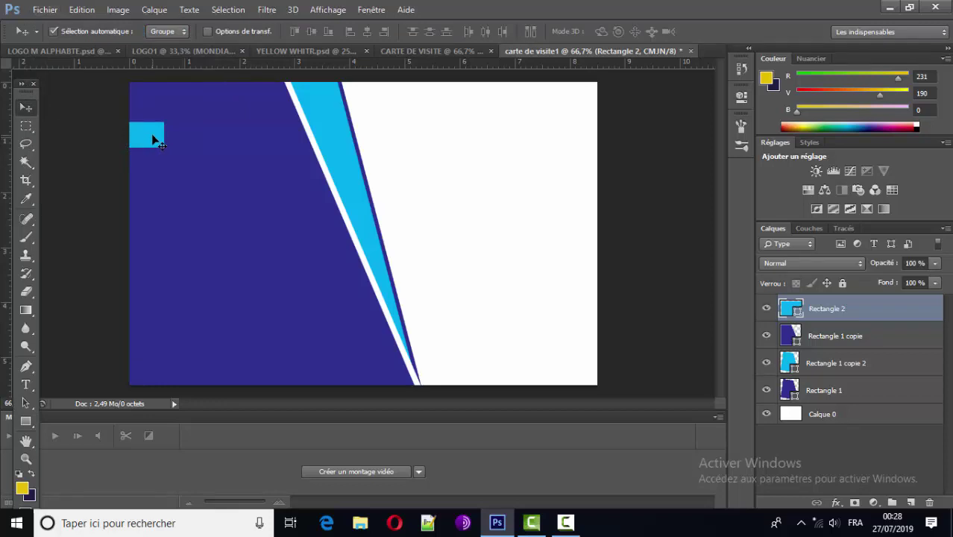
Step: Alt-drag the cyan rectangle down twice to stack two evenly spaced copies beneath it
drag(153, 139, 154, 193)
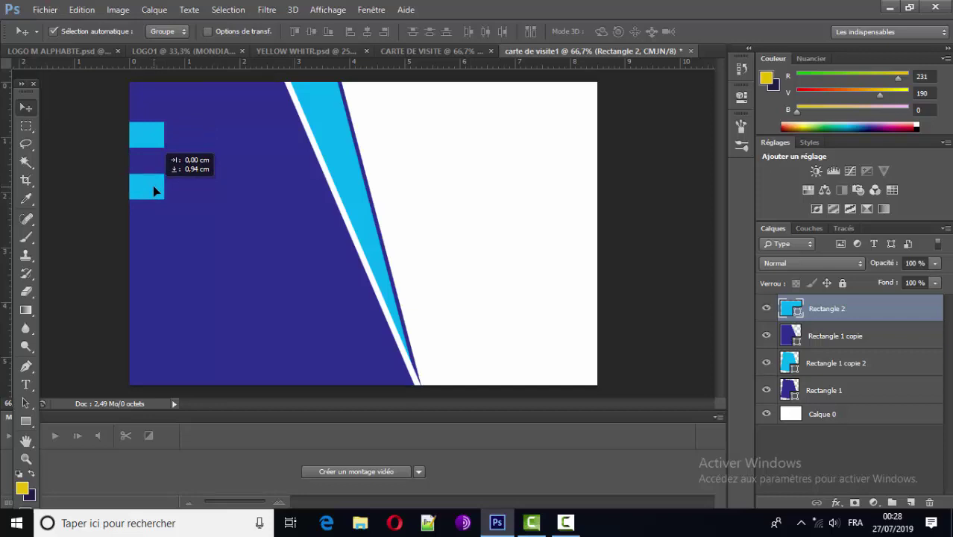
drag(154, 191, 154, 243)
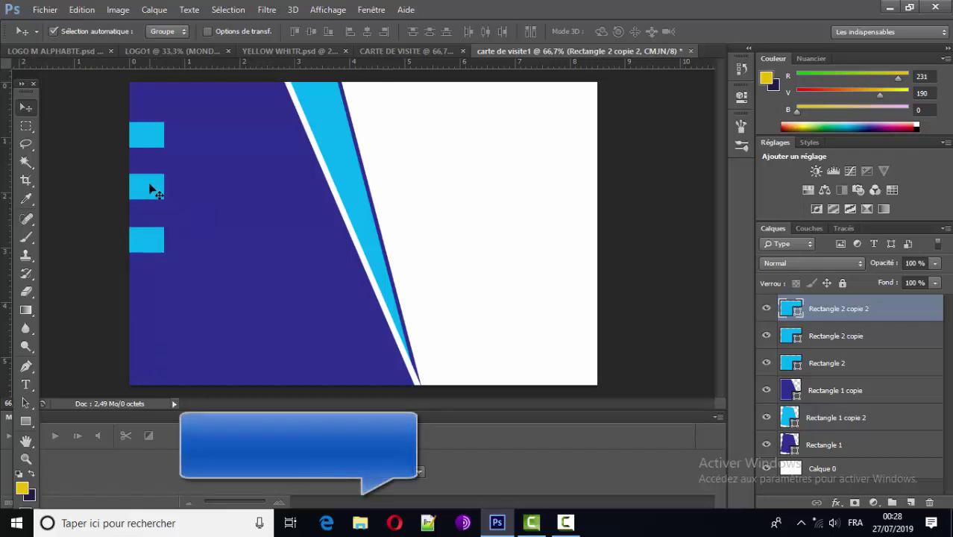
Step: Move the three cyan rectangles down together, then deselect them
shift+click(148, 133)
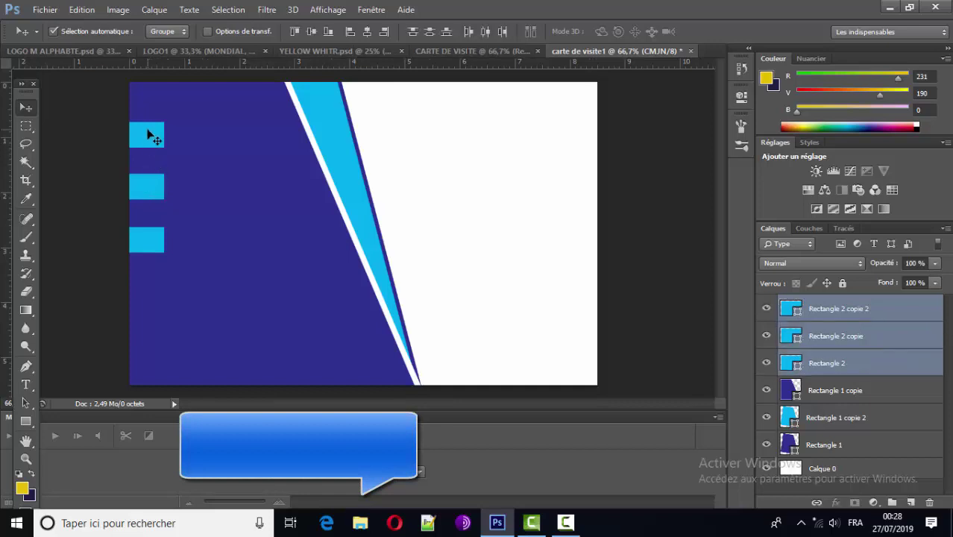
drag(146, 135, 145, 159)
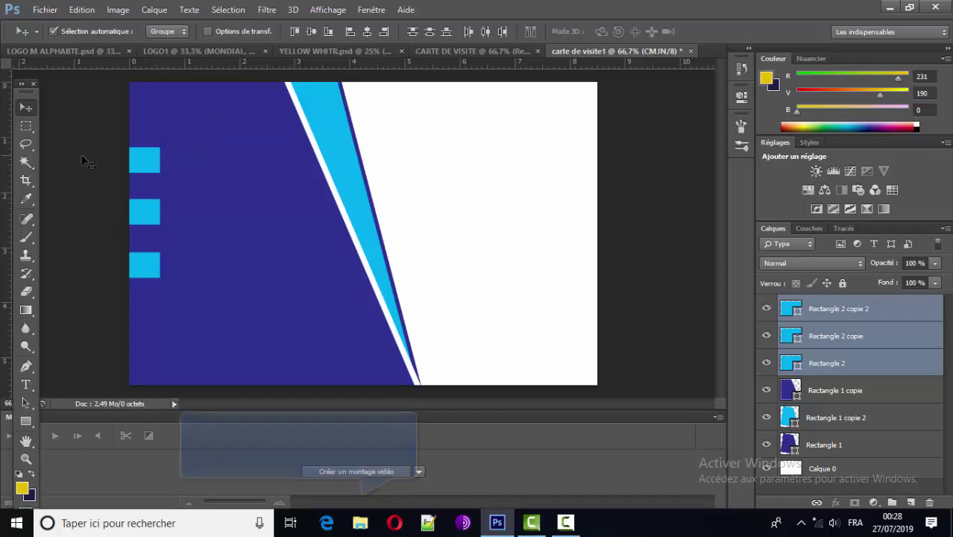
click(56, 113)
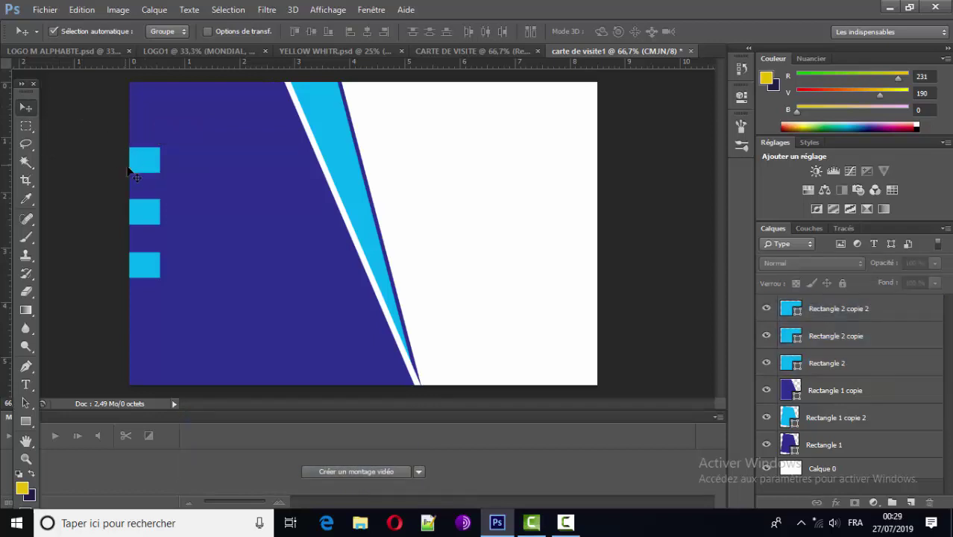
Step: Widen all three cyan bars to the right with a manual transform and apply it
click(142, 168)
shift+click(149, 211)
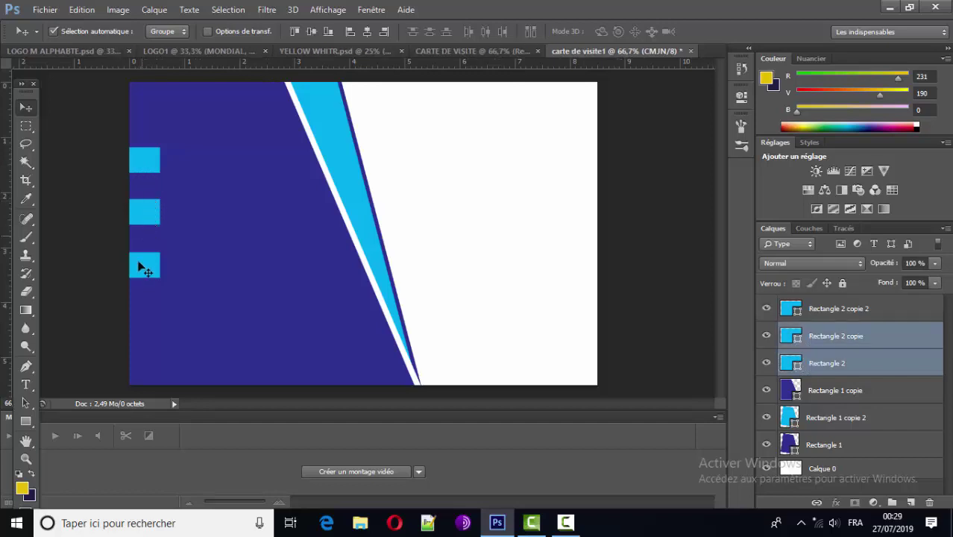
shift+click(144, 264)
click(82, 9)
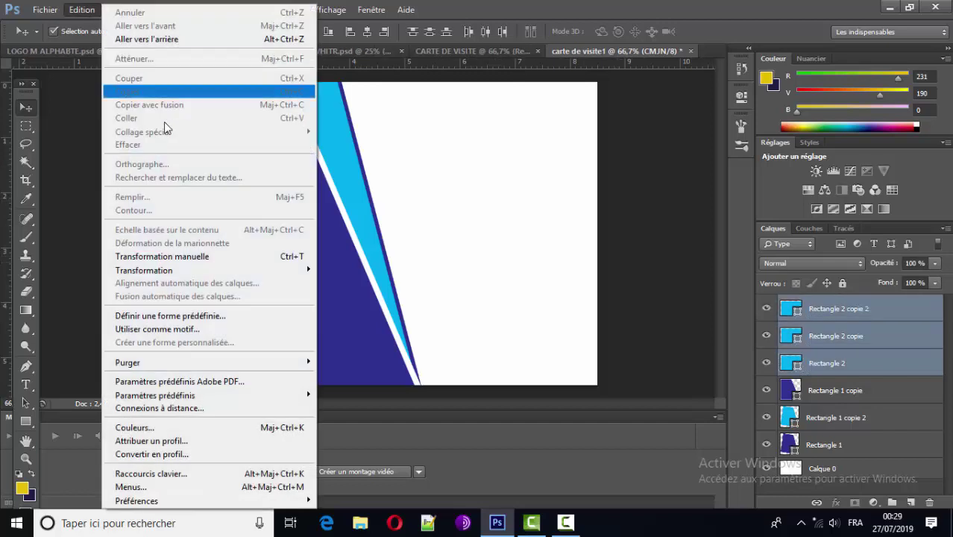
click(201, 256)
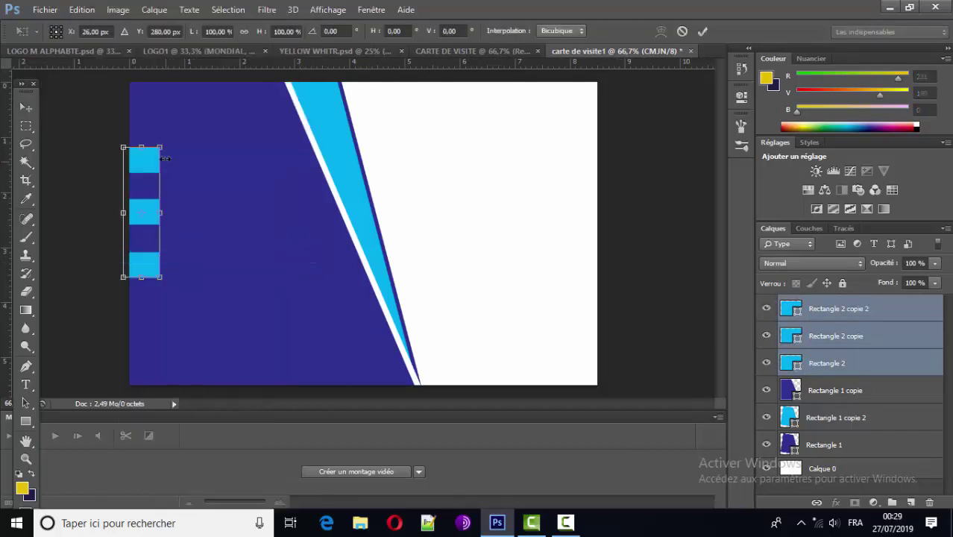
drag(165, 146, 172, 140)
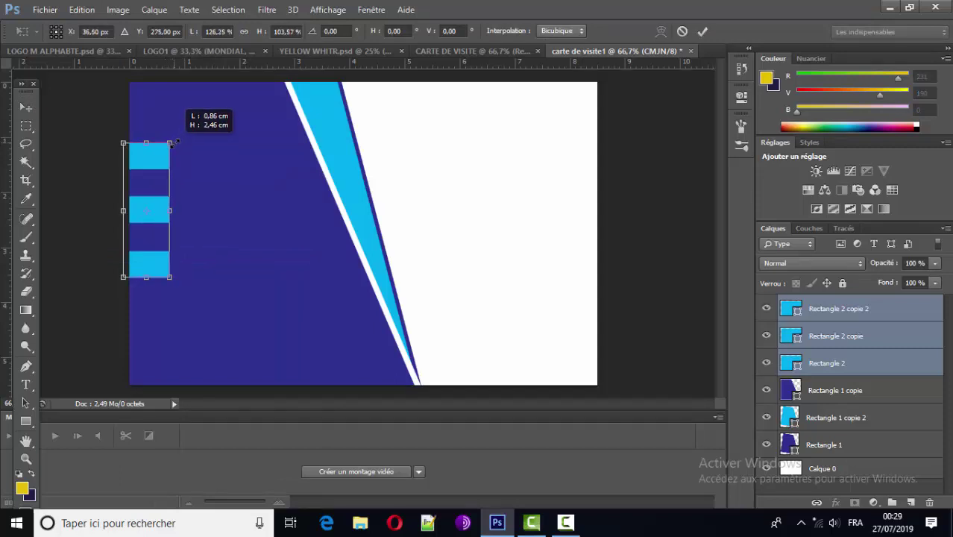
click(31, 108)
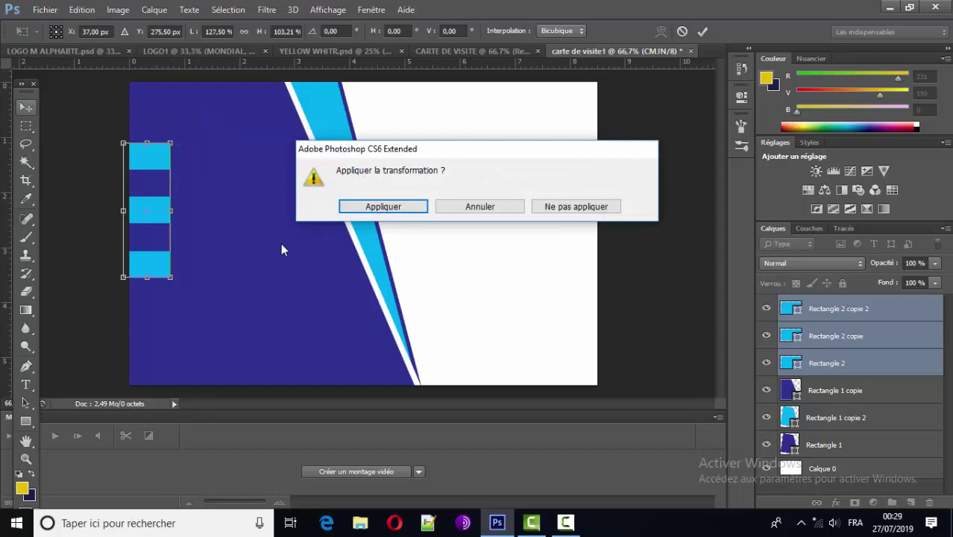
click(385, 207)
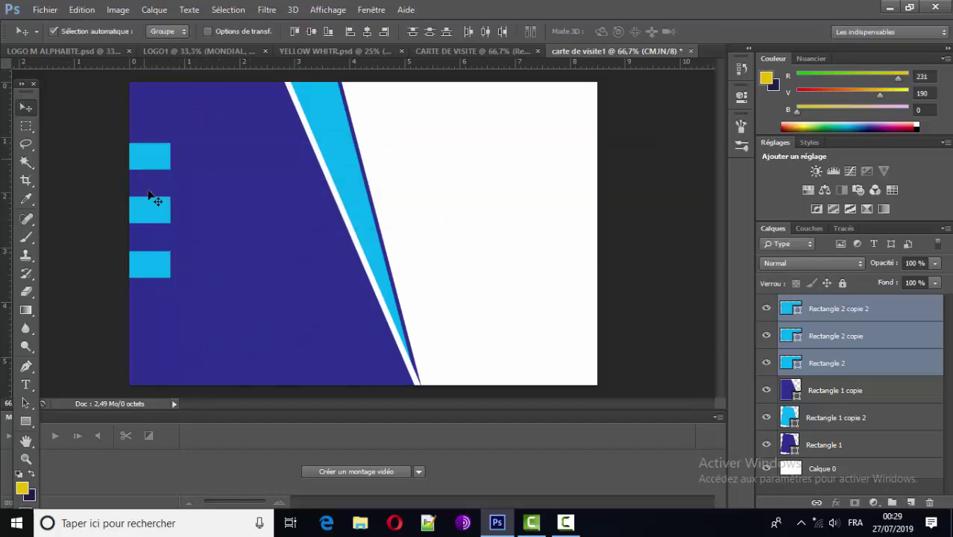
Step: Nudge the top bar up one pixel, then the three bars down three pixels together
click(155, 274)
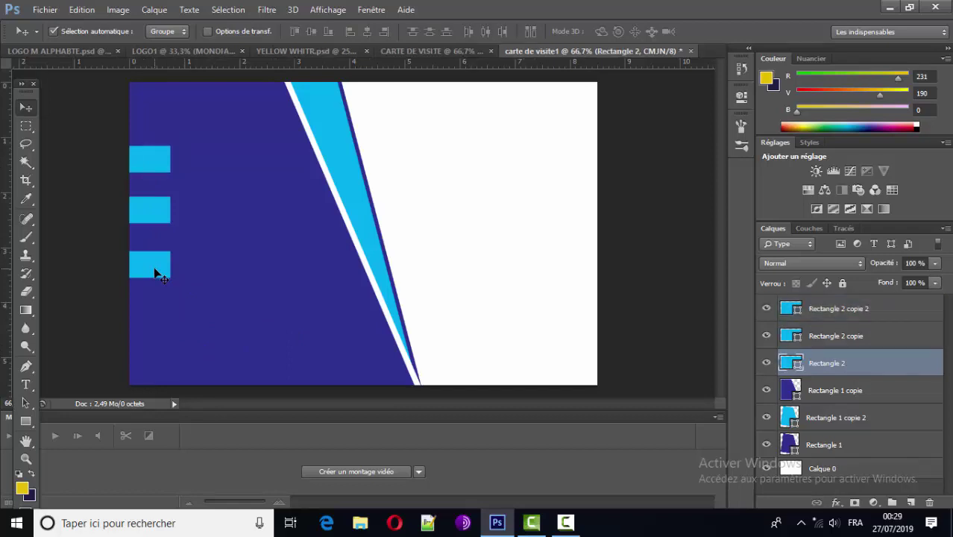
key(Up)
key(Up)
key(Up)
shift+click(153, 262)
shift+click(159, 158)
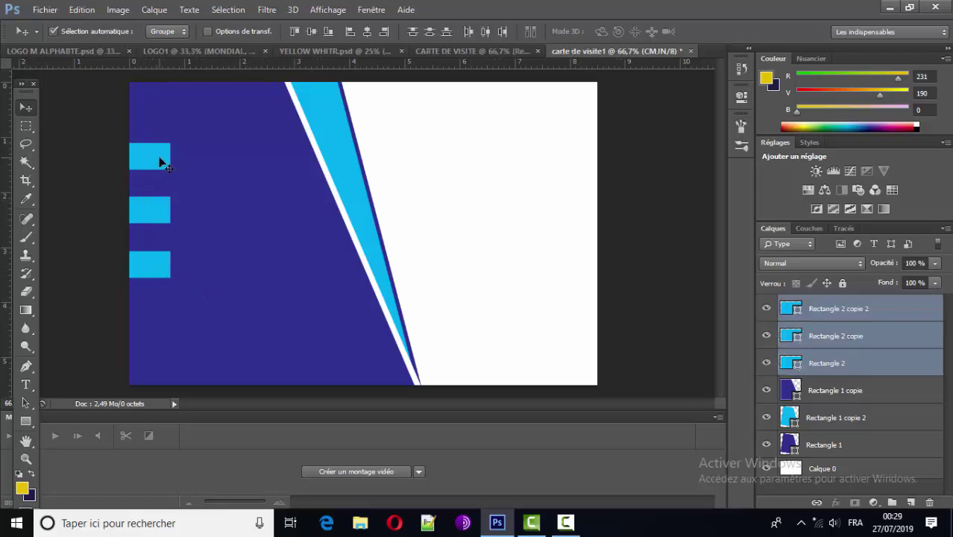
key(Down)
key(Down)
key(Down)
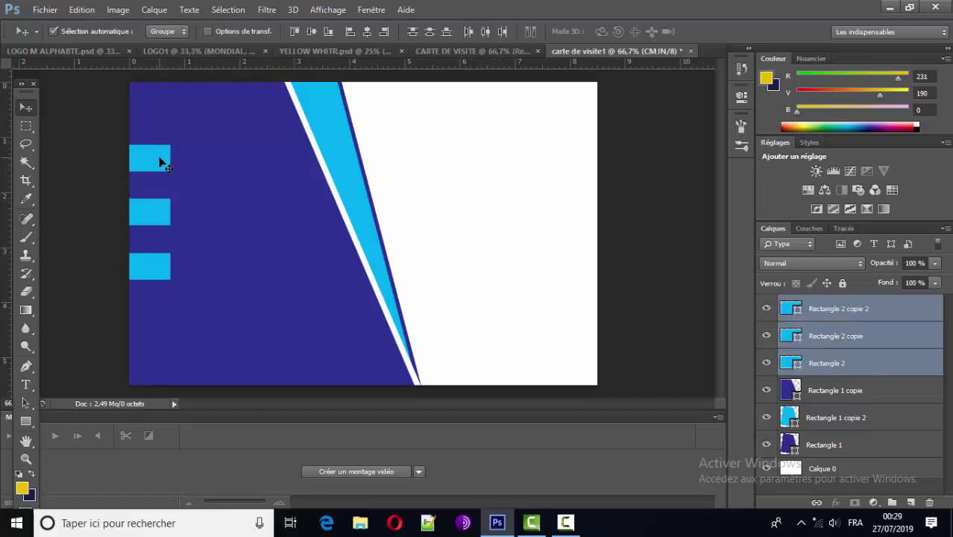
key(Down)
key(Down)
key(Down)
key(Down)
key(Down)
key(Down)
key(Down)
key(Down)
key(Down)
key(Down)
key(Down)
key(Down)
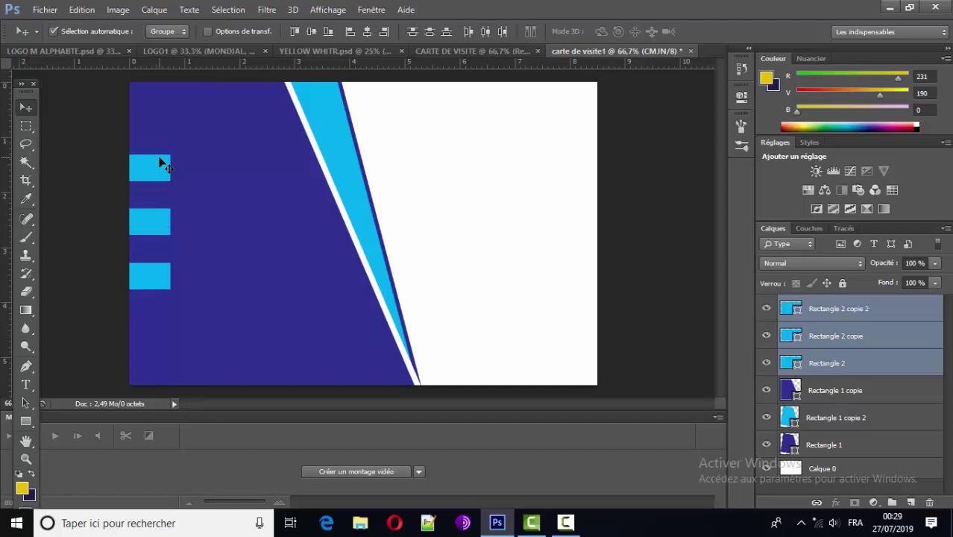
key(Down)
key(Down)
key(Down)
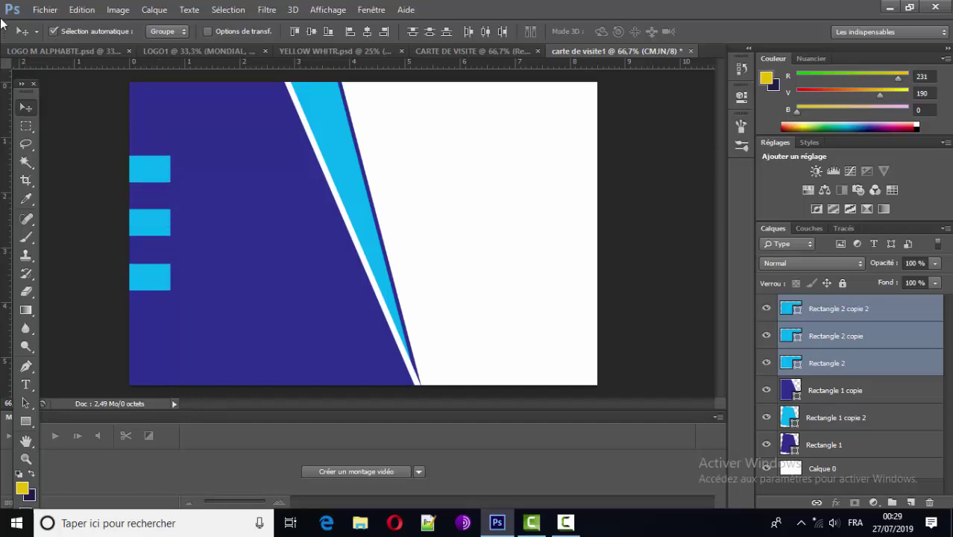
Step: Open the phone icon image 34067.png from the Bureau folder
click(44, 9)
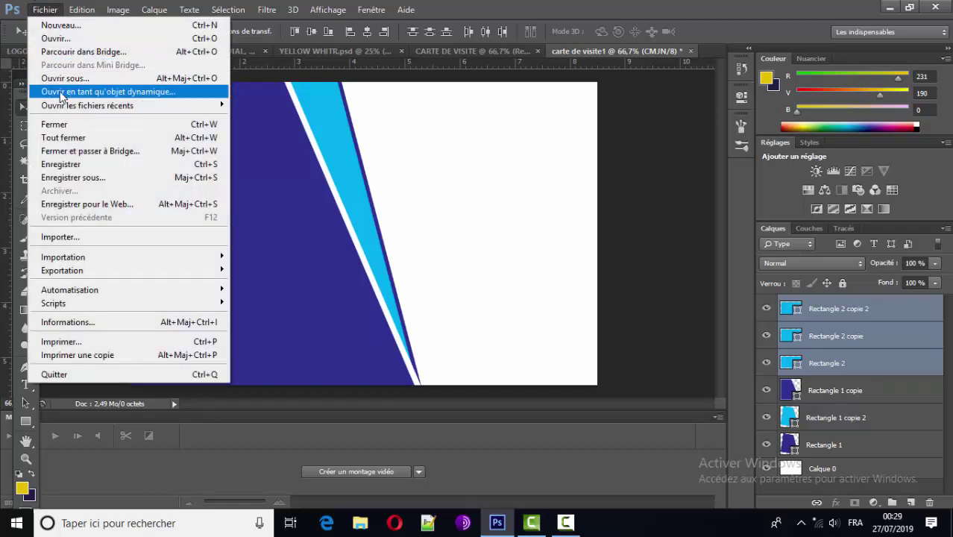
click(71, 38)
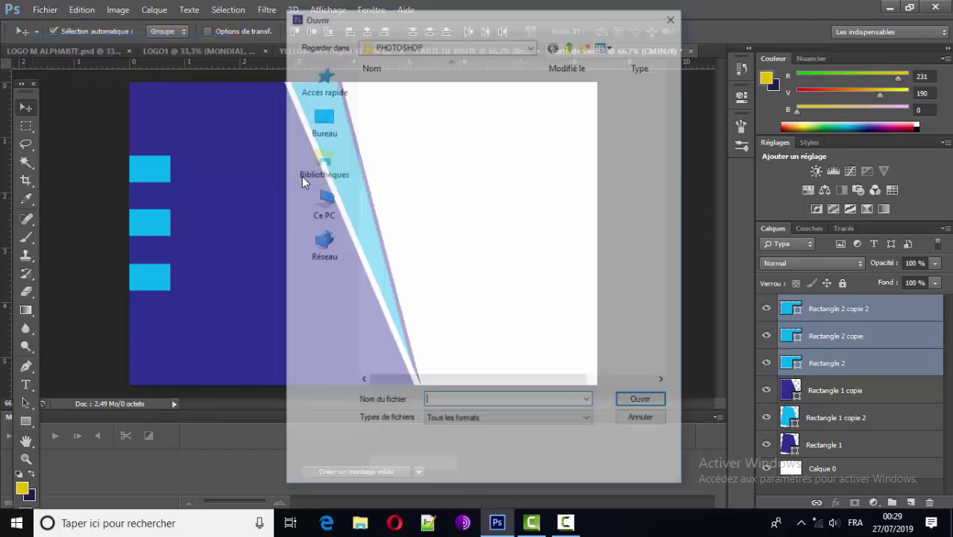
click(333, 132)
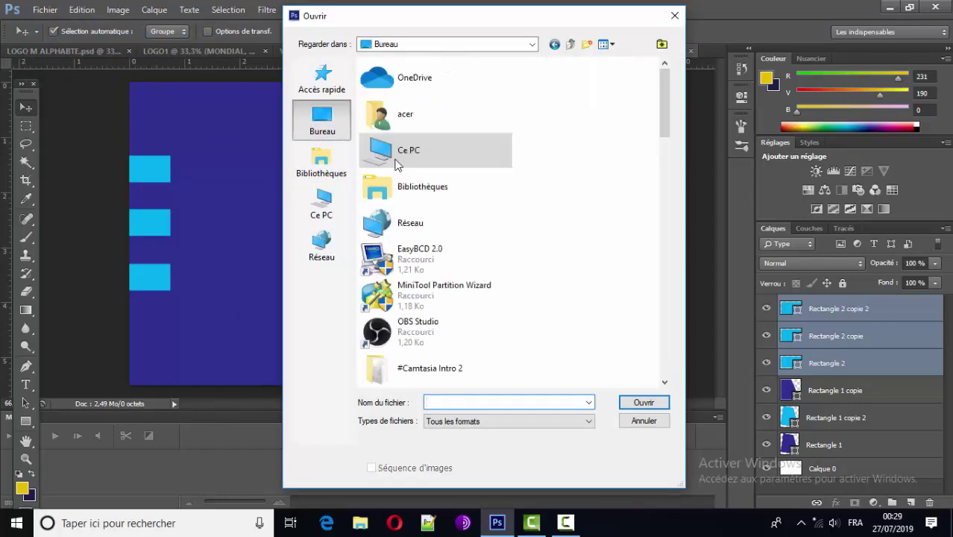
scroll(669, 143, down, 3)
mouse_move(669, 143)
mouse_down()
mouse_move(666, 206)
mouse_move(684, 306)
mouse_up()
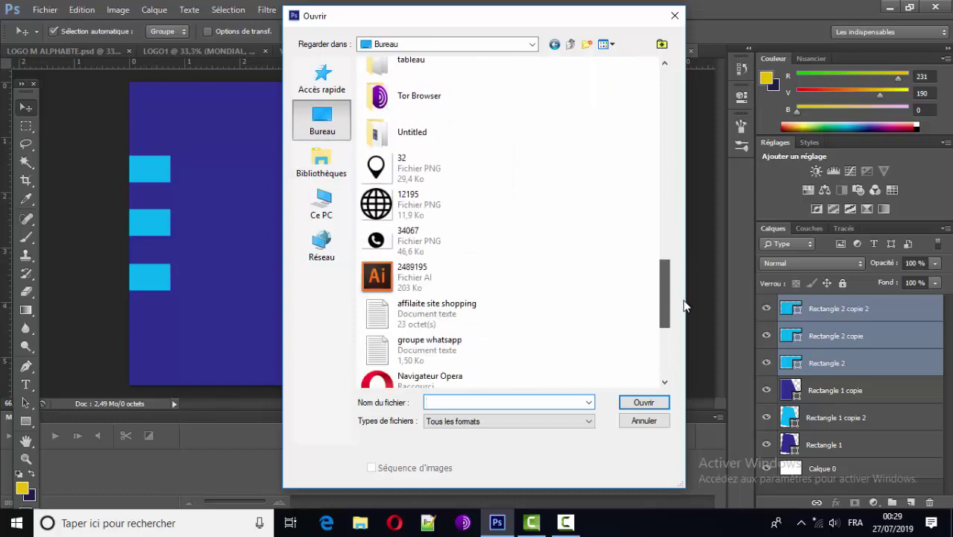
click(403, 243)
click(639, 405)
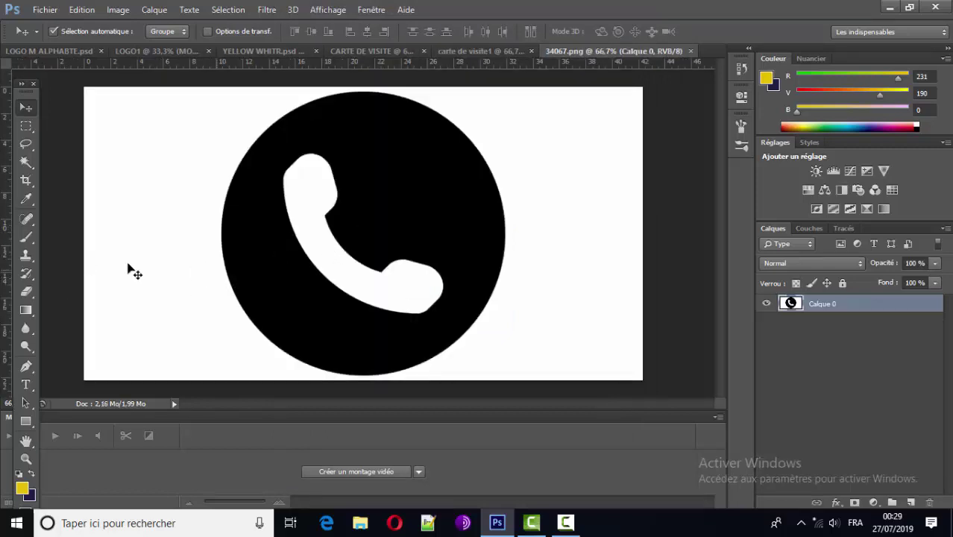
Step: Magic-wand select the white phone handset in 34067.png and copy it
click(25, 161)
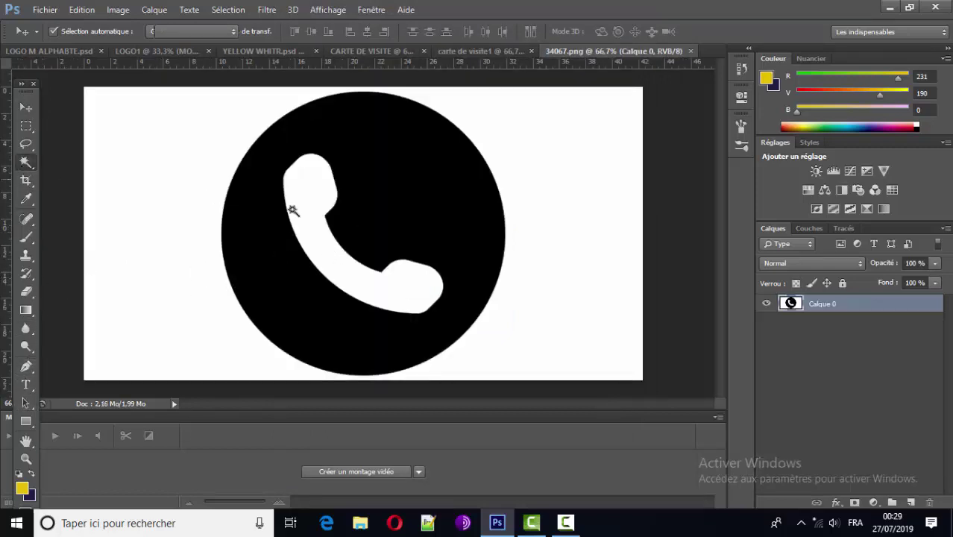
click(325, 227)
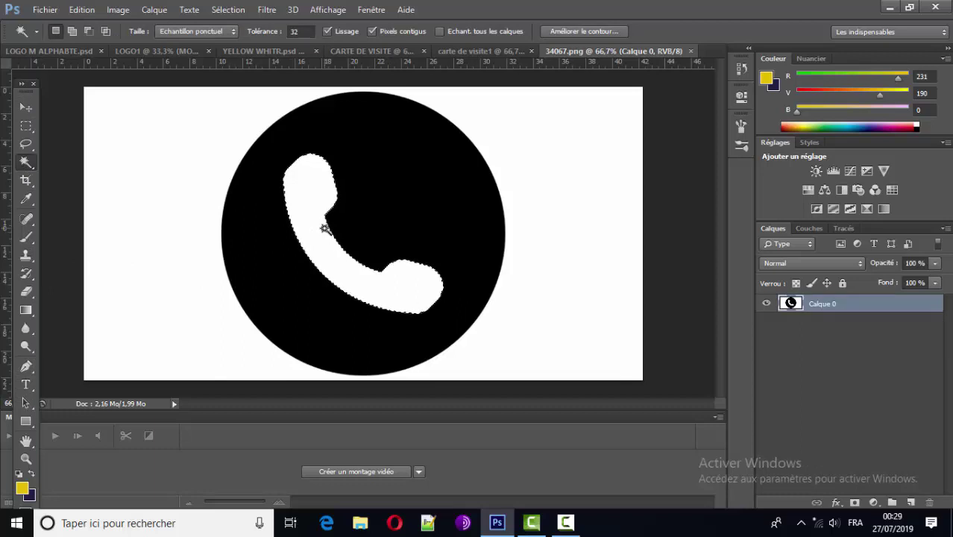
click(79, 10)
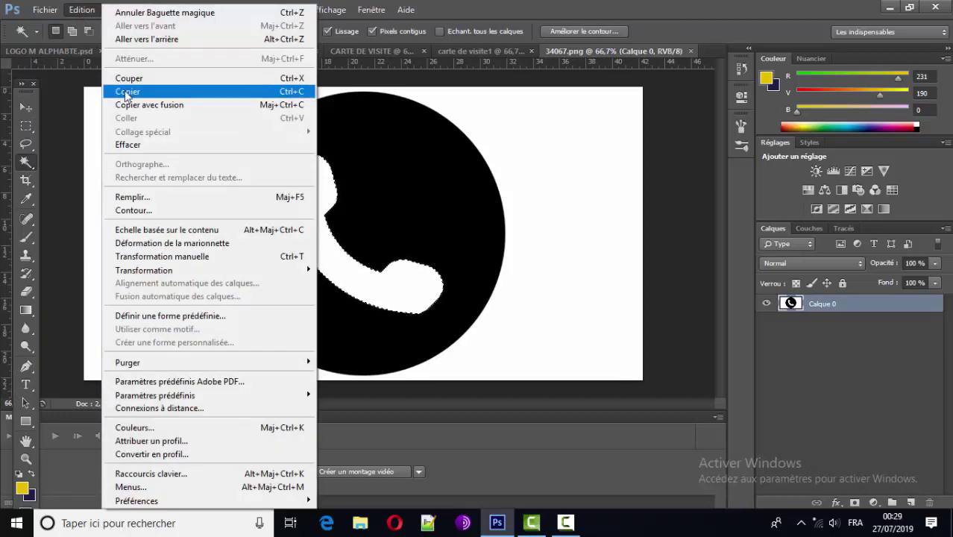
click(128, 92)
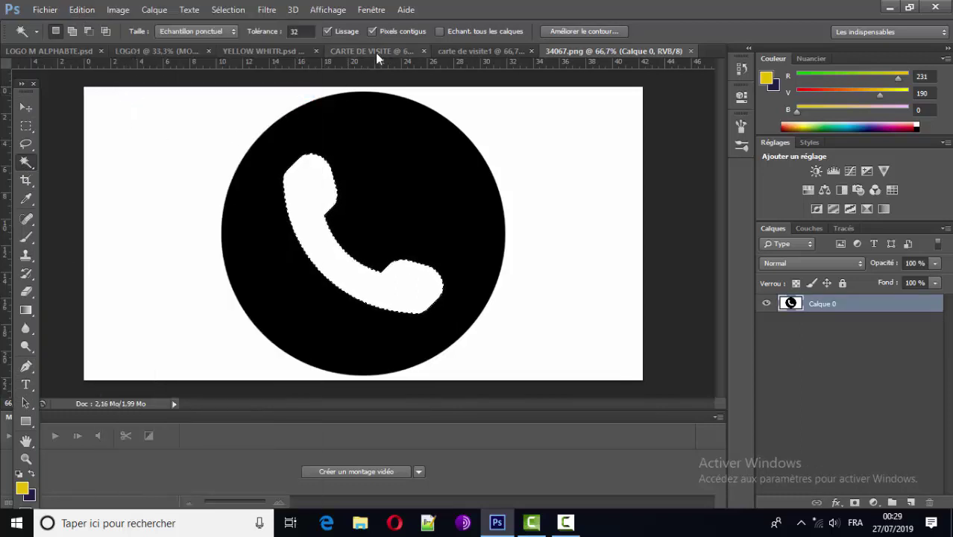
Step: Paste the handset into the carte de visite1 document as a new layer
click(444, 51)
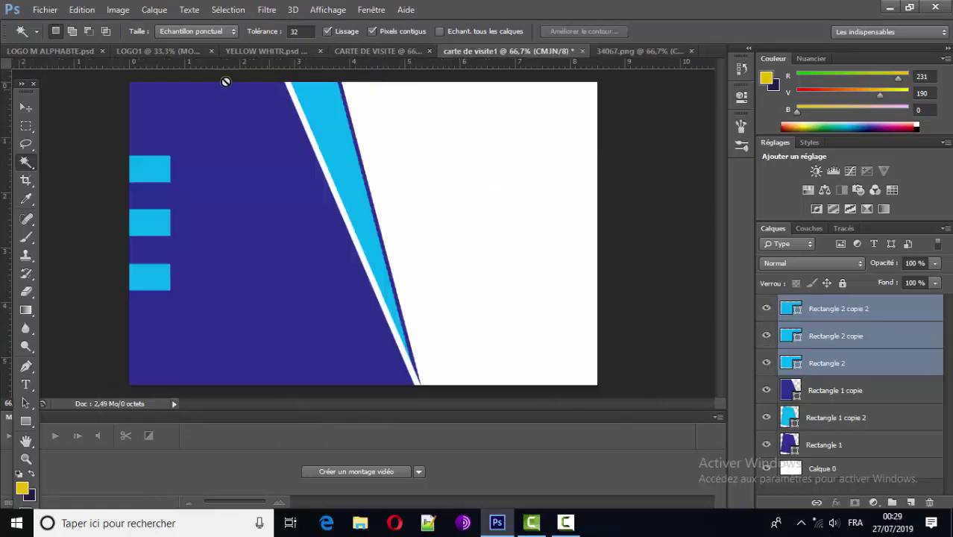
click(82, 9)
click(129, 118)
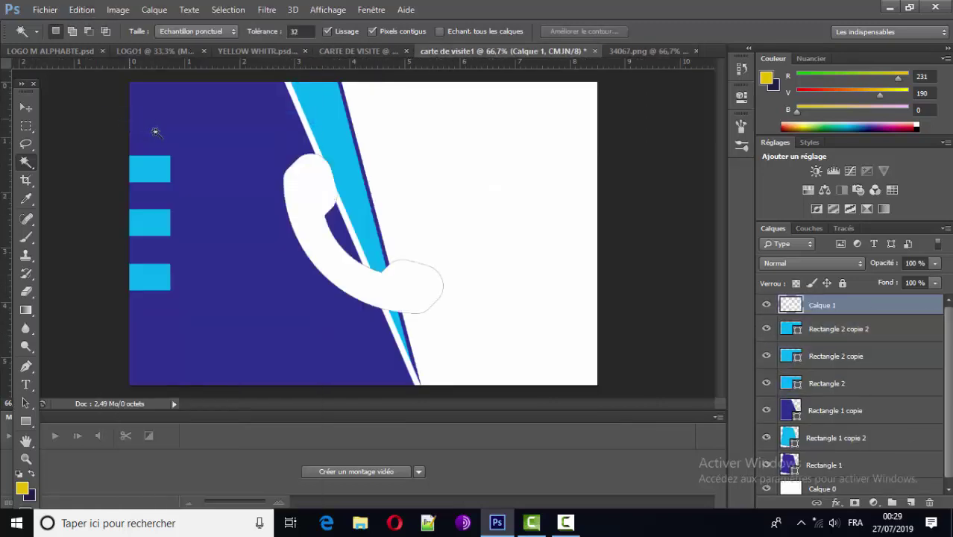
click(26, 107)
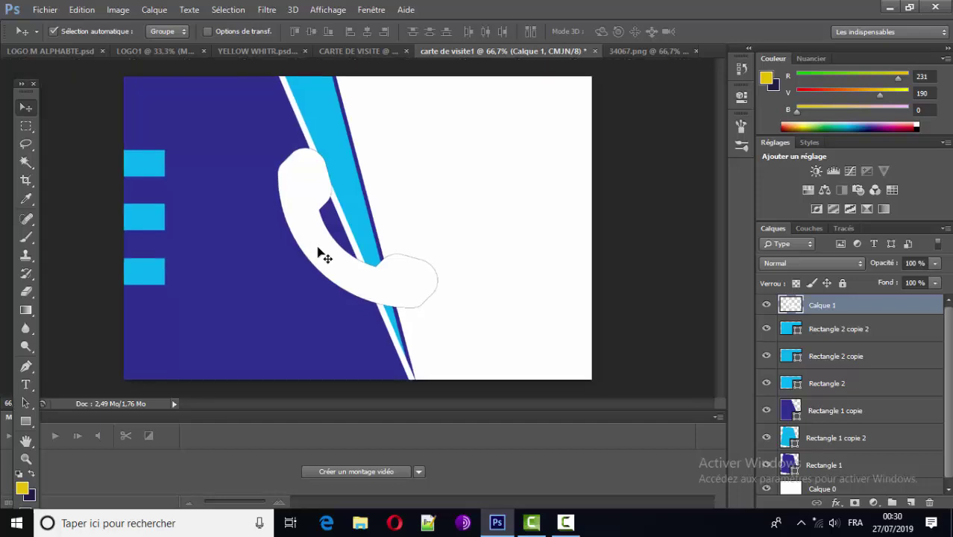
Step: Scale the pasted handset to about 28% and move it left into the navy area
key(ctrl+r)
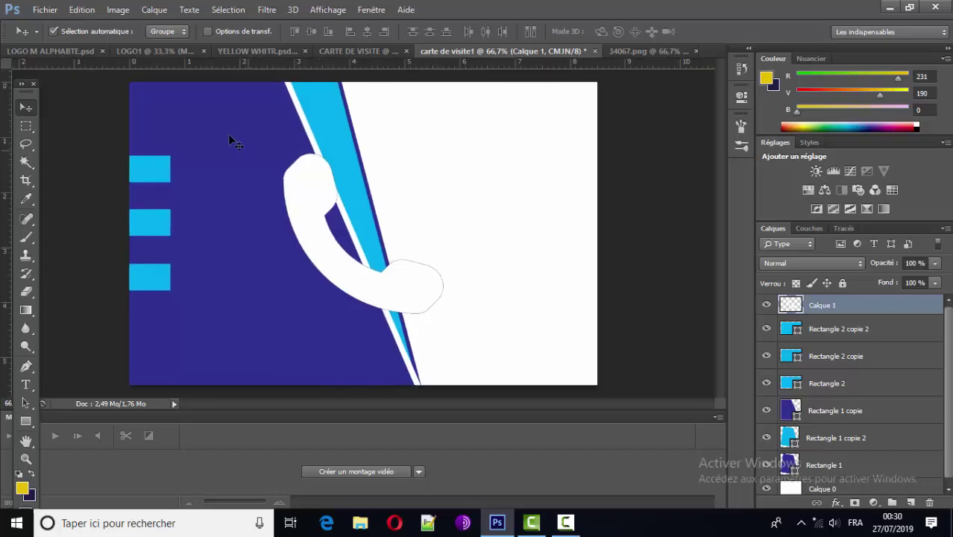
click(82, 10)
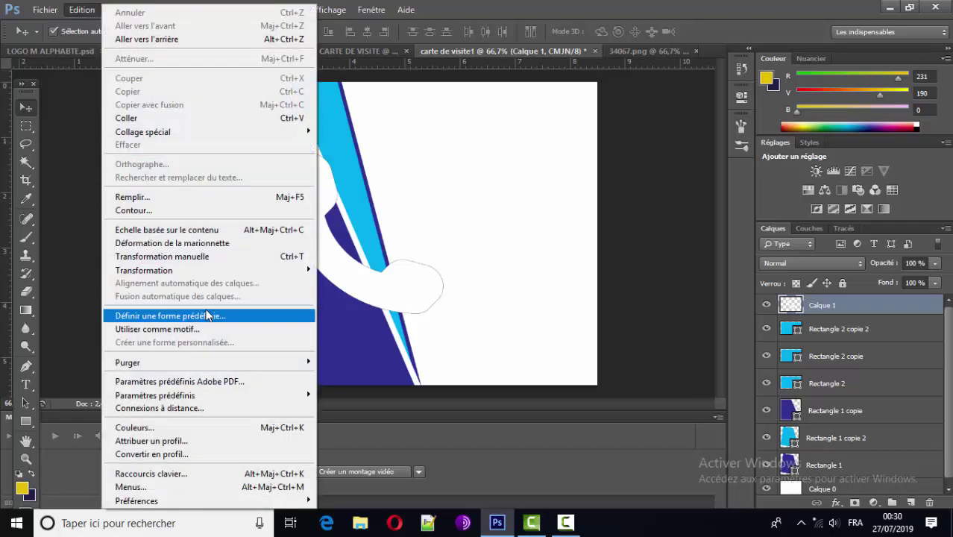
click(226, 261)
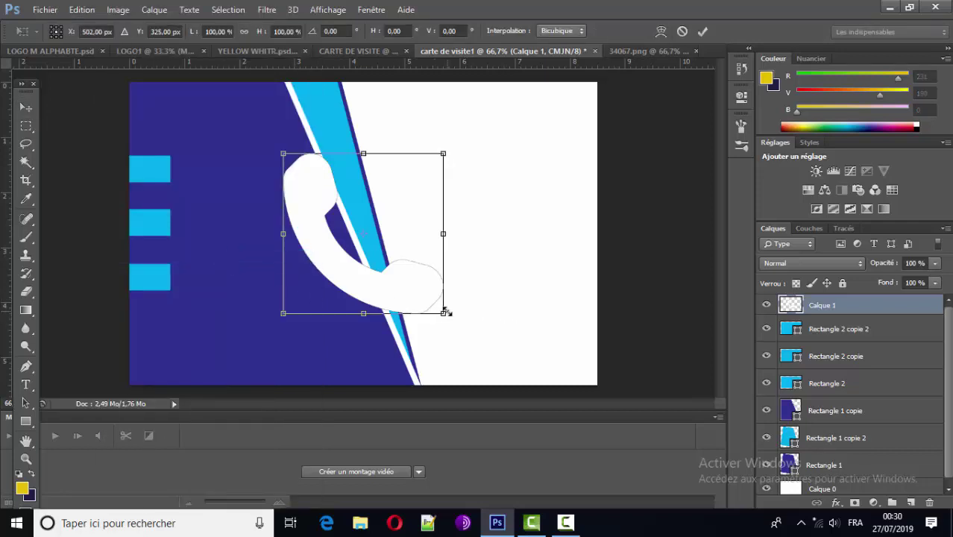
drag(445, 312, 328, 198)
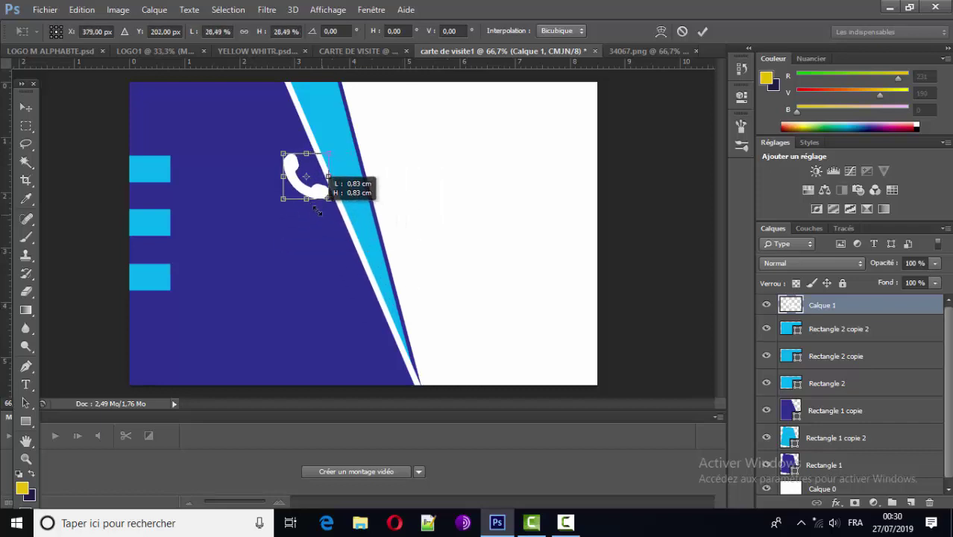
click(25, 108)
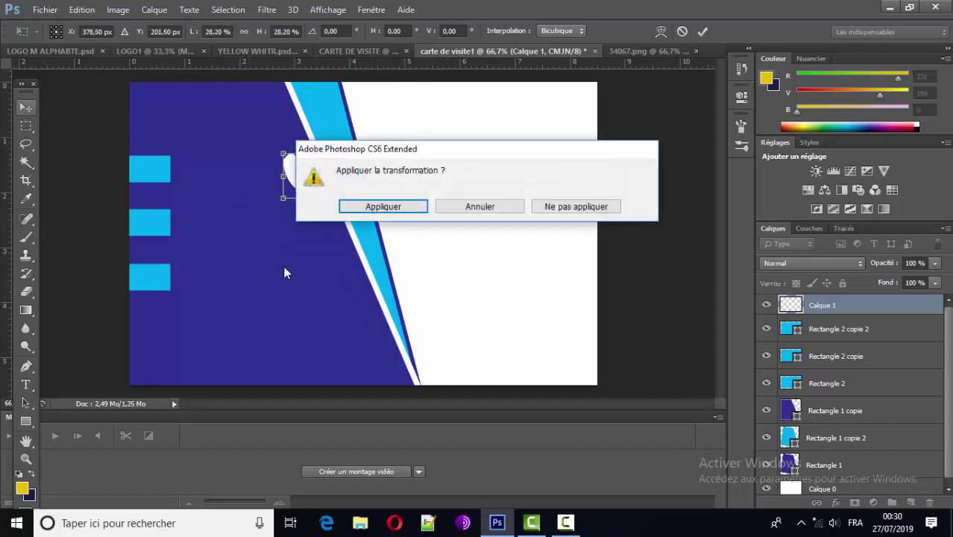
click(383, 207)
key(ctrl+plus)
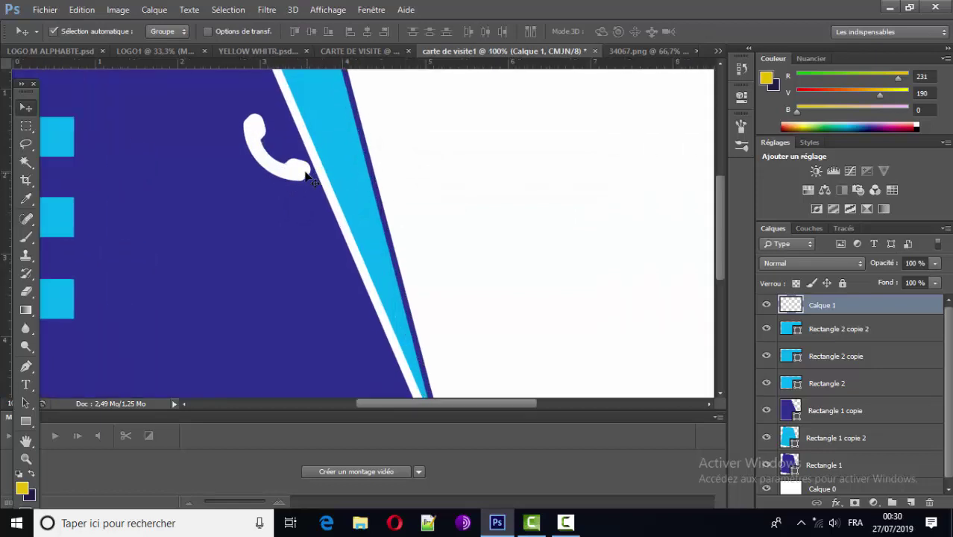
drag(306, 175, 242, 170)
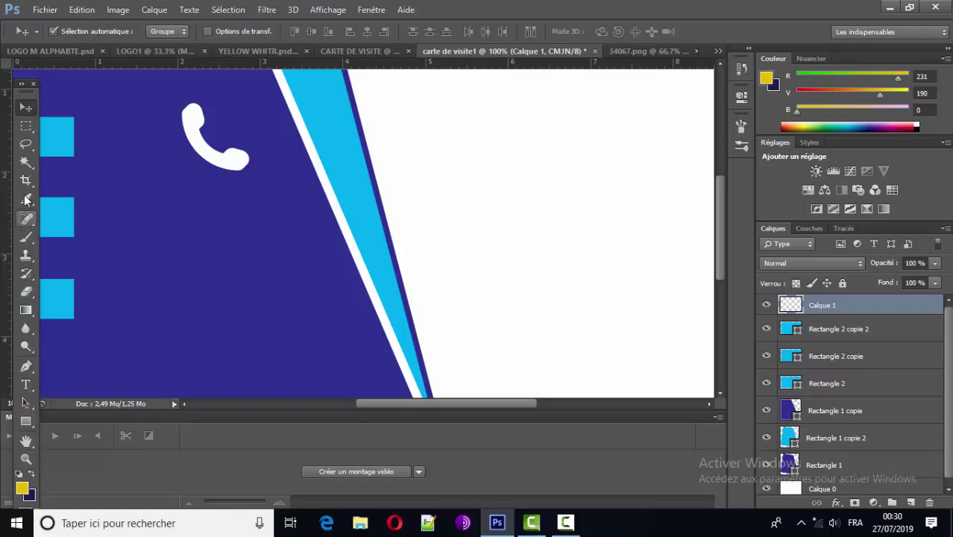
Step: Set the foreground colour to black
click(24, 169)
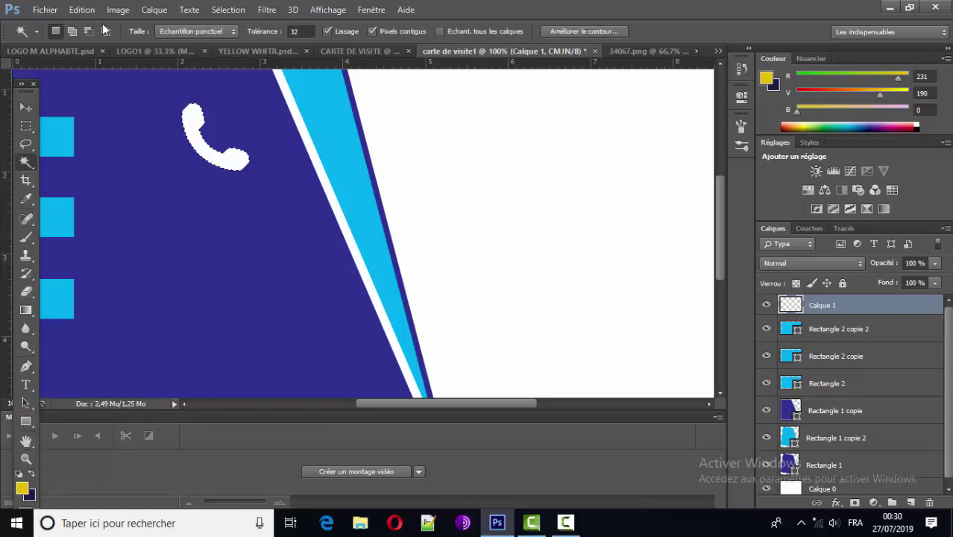
click(22, 487)
click(361, 292)
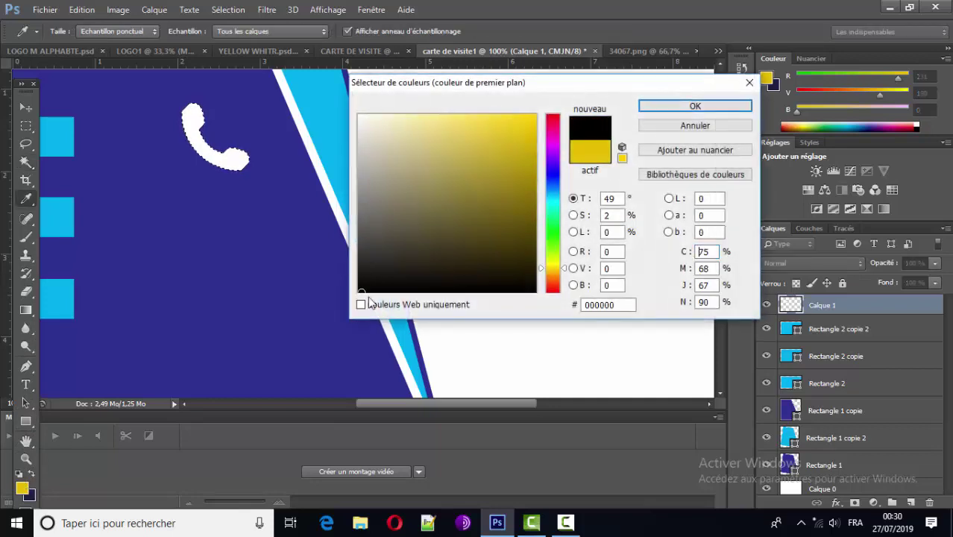
click(694, 105)
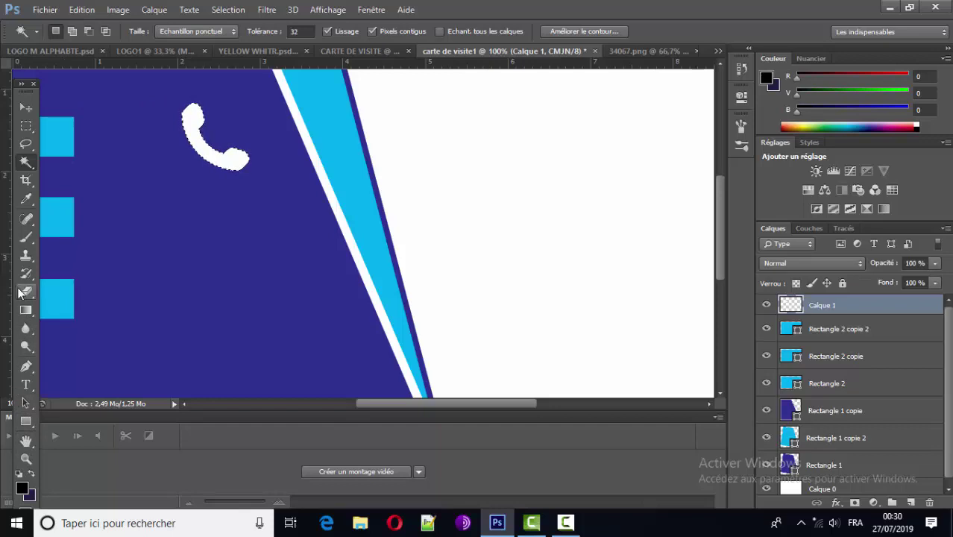
Step: Brush the selected handset solid black, then drop the selection
click(26, 237)
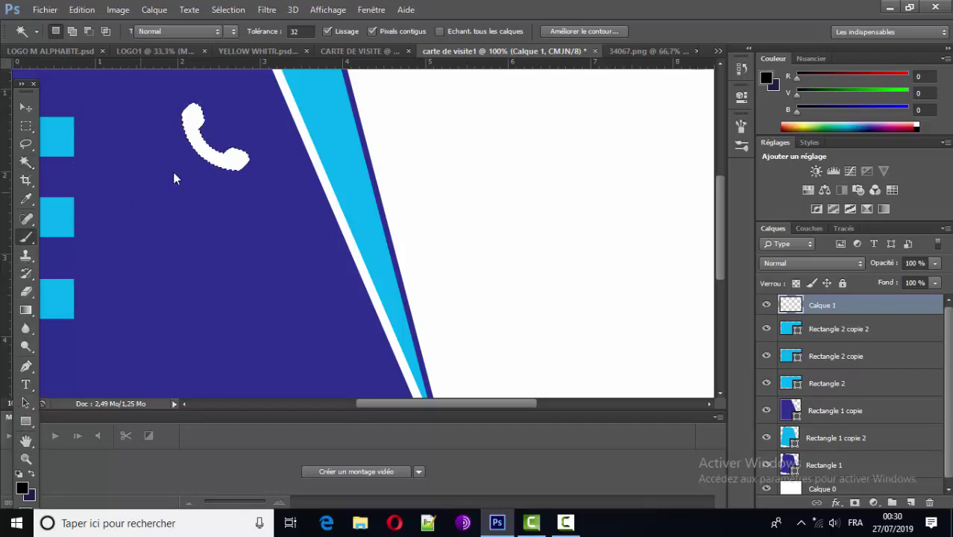
click(216, 152)
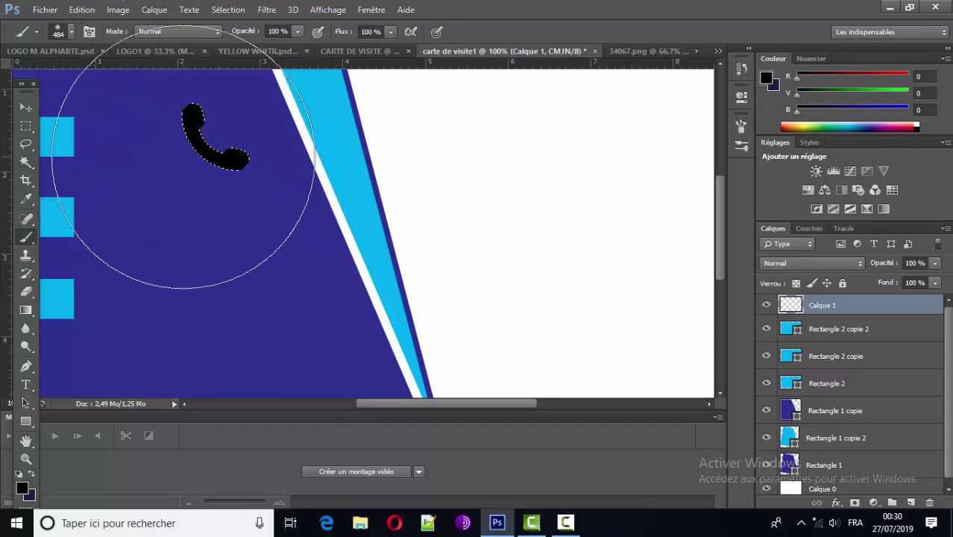
click(227, 9)
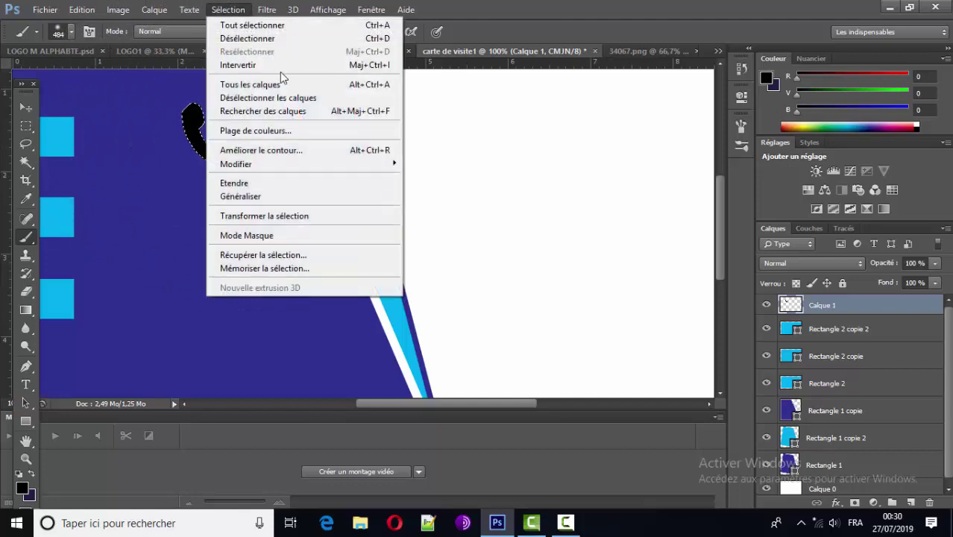
click(278, 66)
click(228, 9)
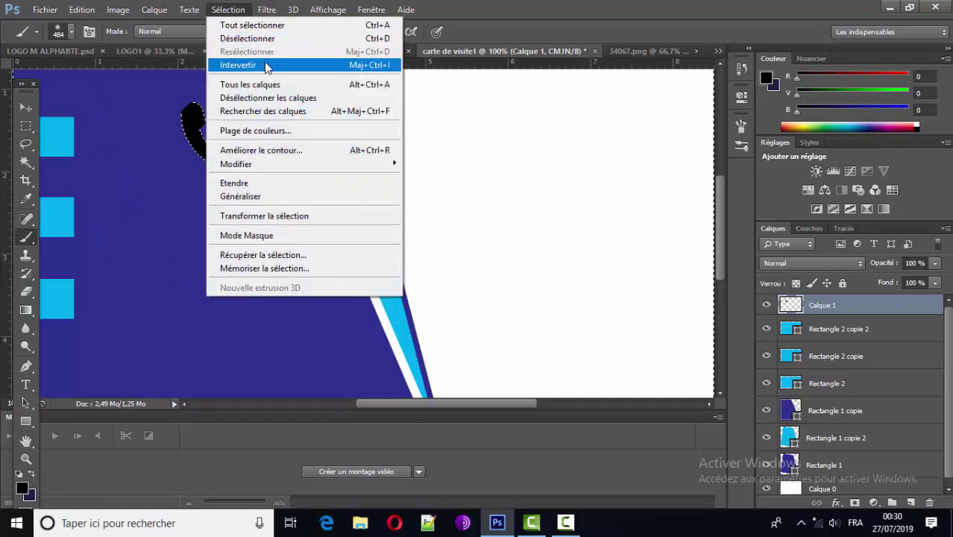
click(247, 38)
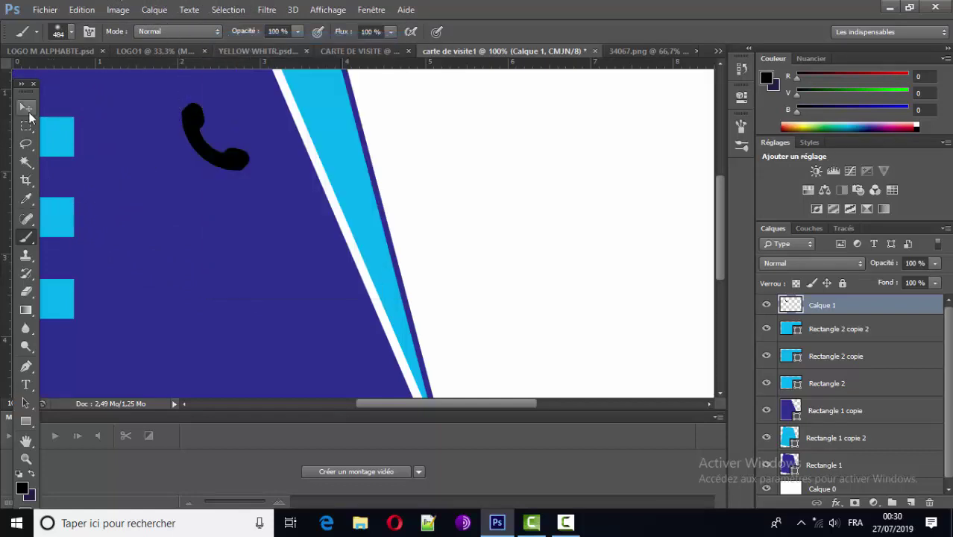
click(26, 109)
Step: Scale the black phone icon to about 47% and place it on the top-left cyan square
drag(208, 158, 132, 163)
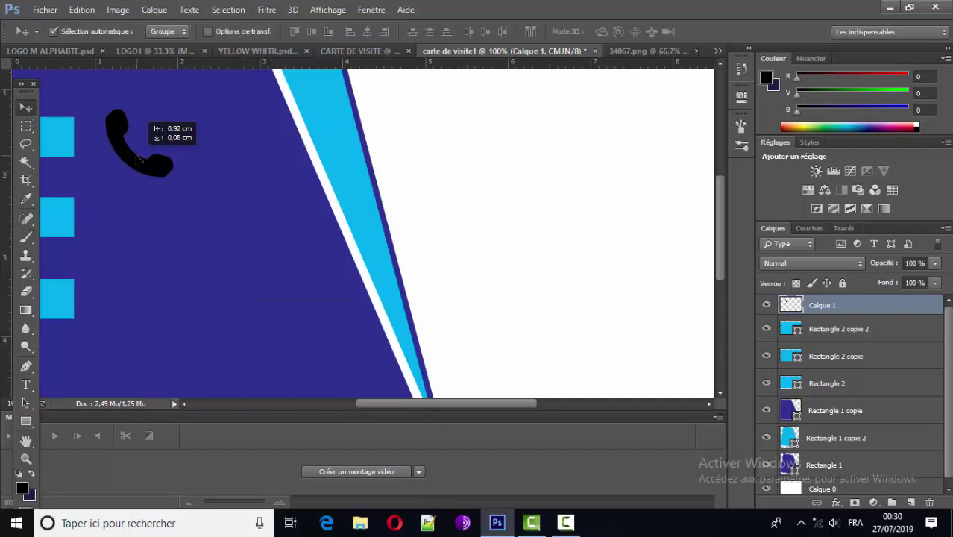
key(ctrl+t)
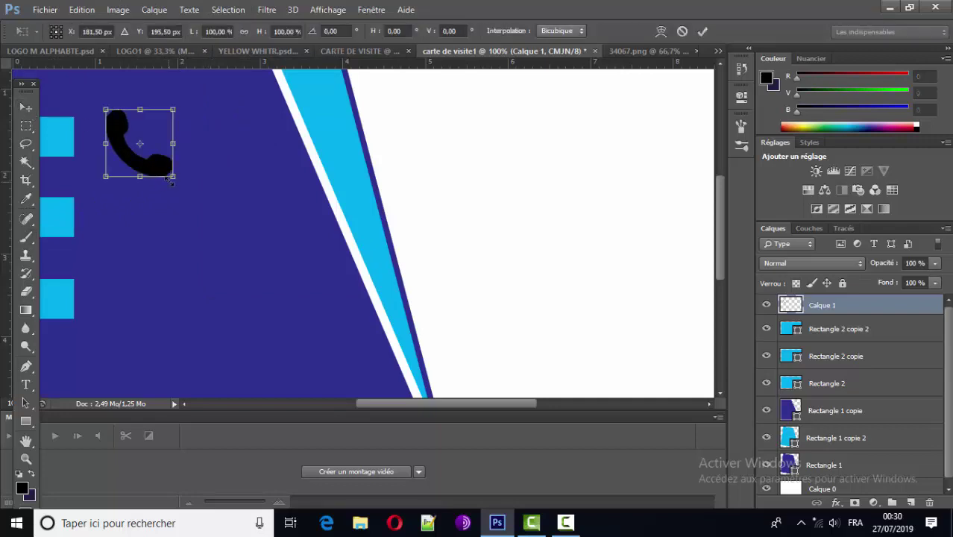
mouse_move(174, 177)
mouse_down()
mouse_move(137, 139)
mouse_move(125, 143)
mouse_up()
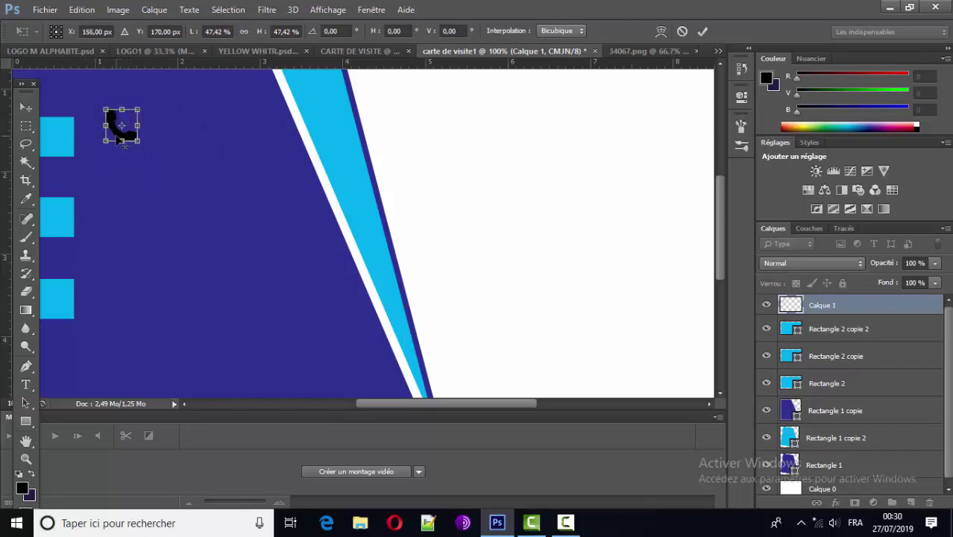
key(ctrl+plus)
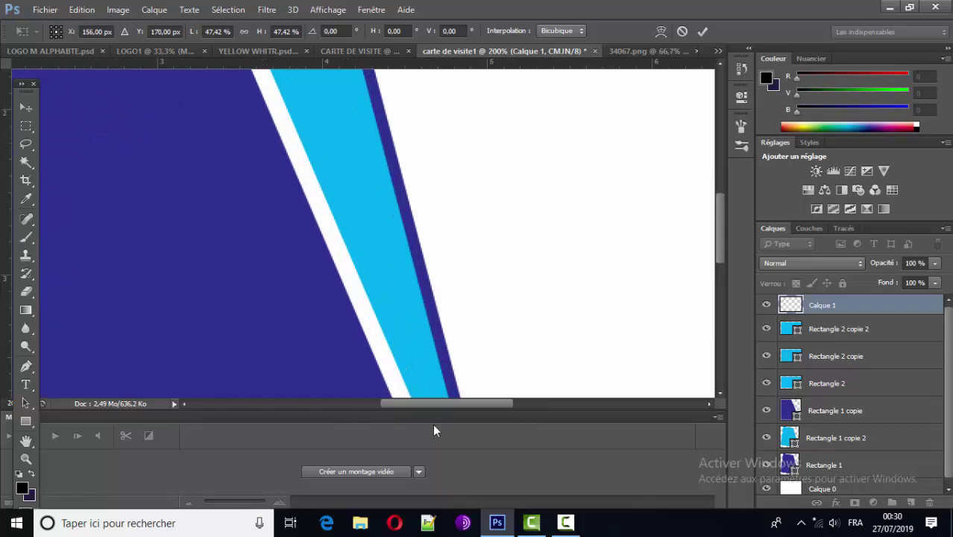
drag(443, 403, 373, 389)
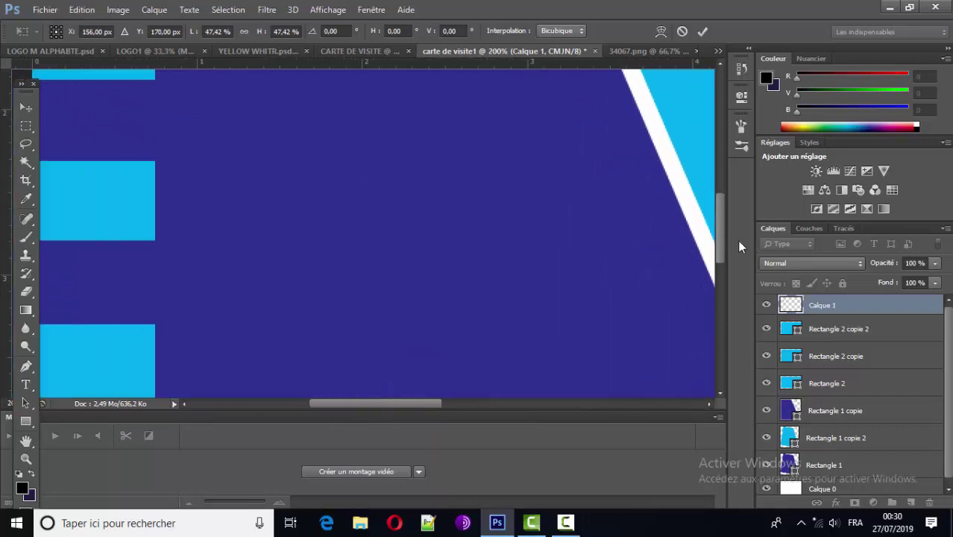
drag(717, 234, 714, 197)
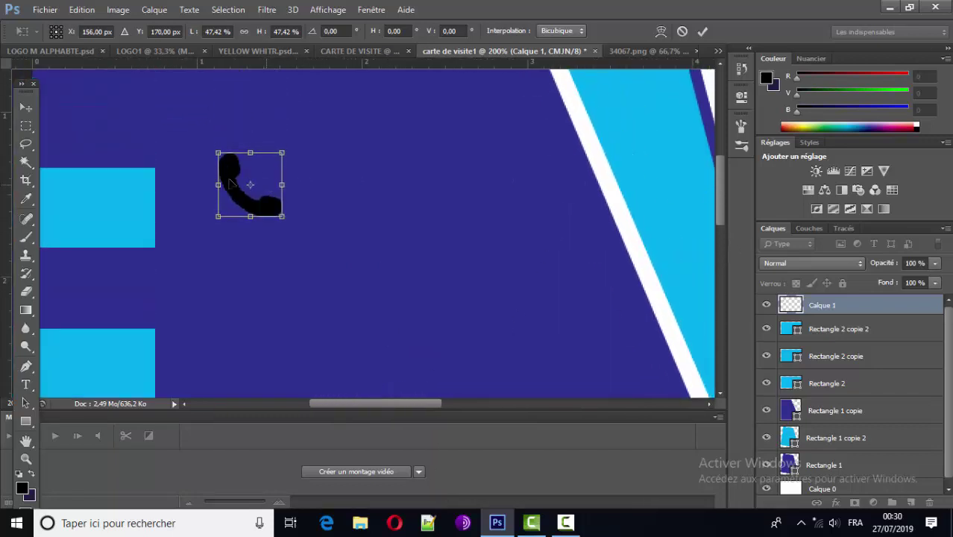
drag(230, 176, 70, 203)
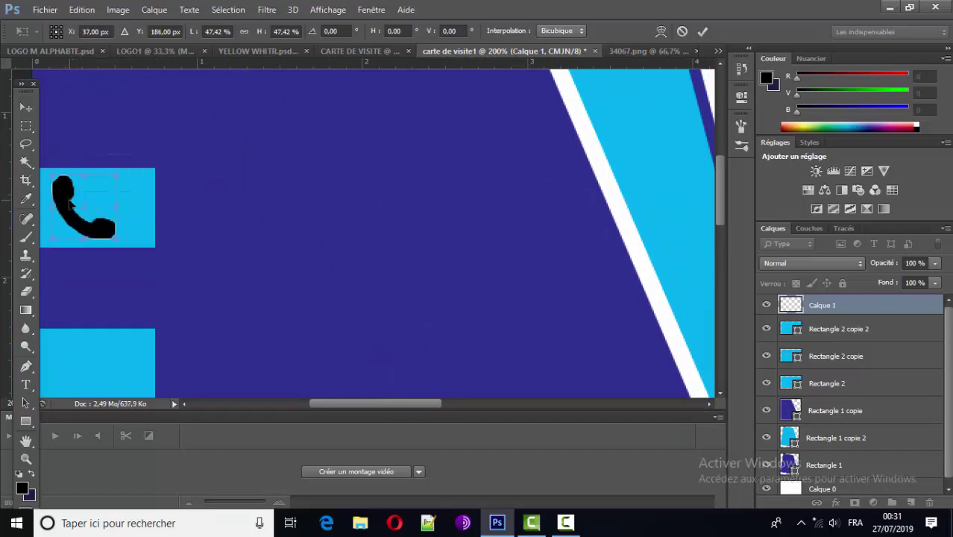
key(Right)
key(Right)
key(Right)
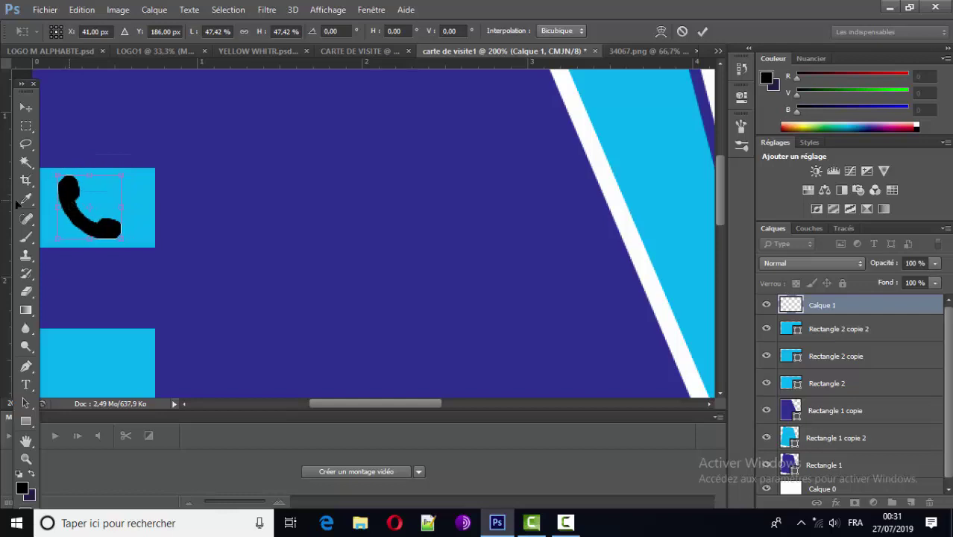
Step: Apply the phone icon's transformation and close the 34067.png image
click(25, 107)
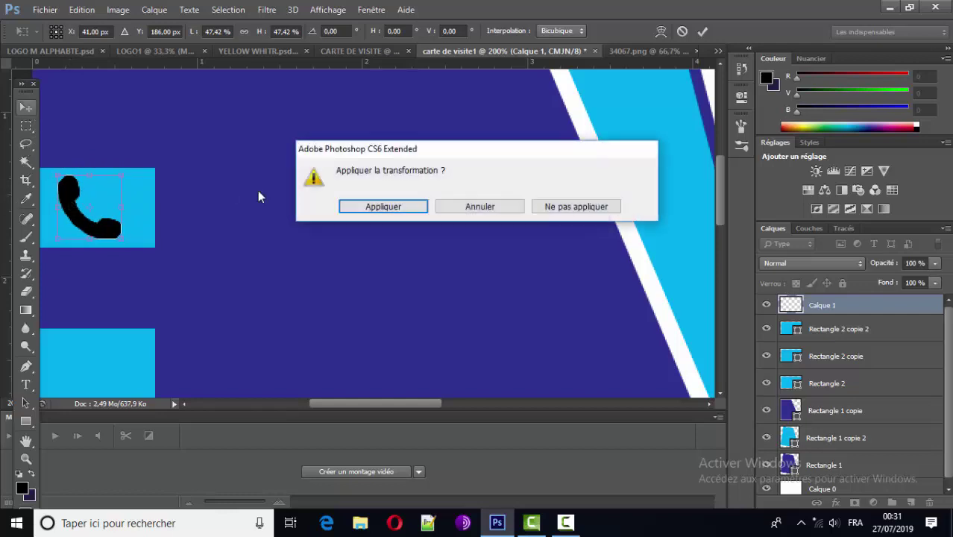
click(383, 205)
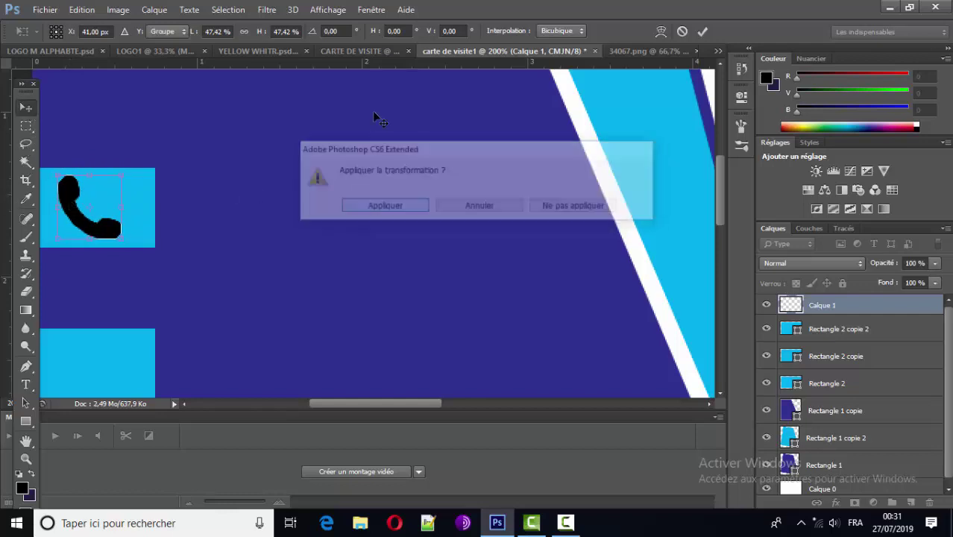
click(645, 51)
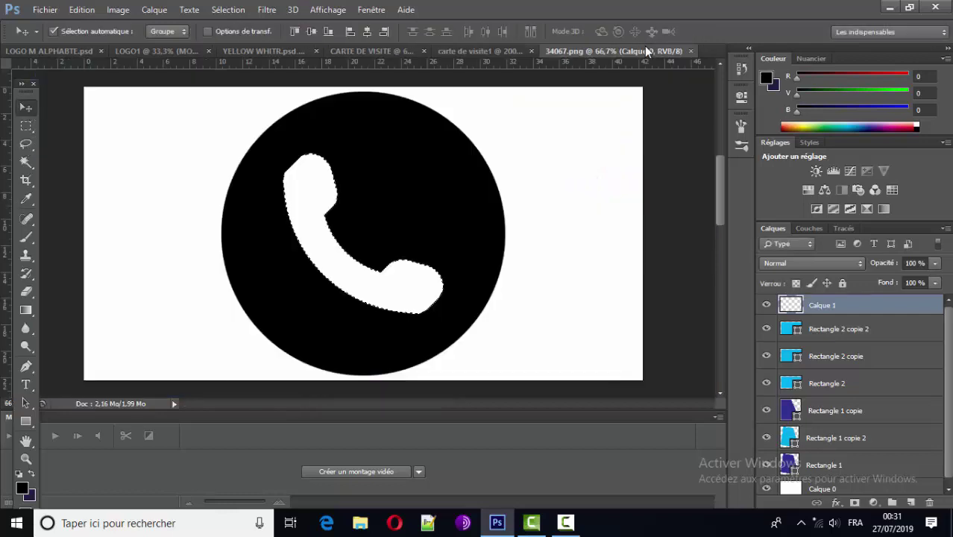
click(691, 51)
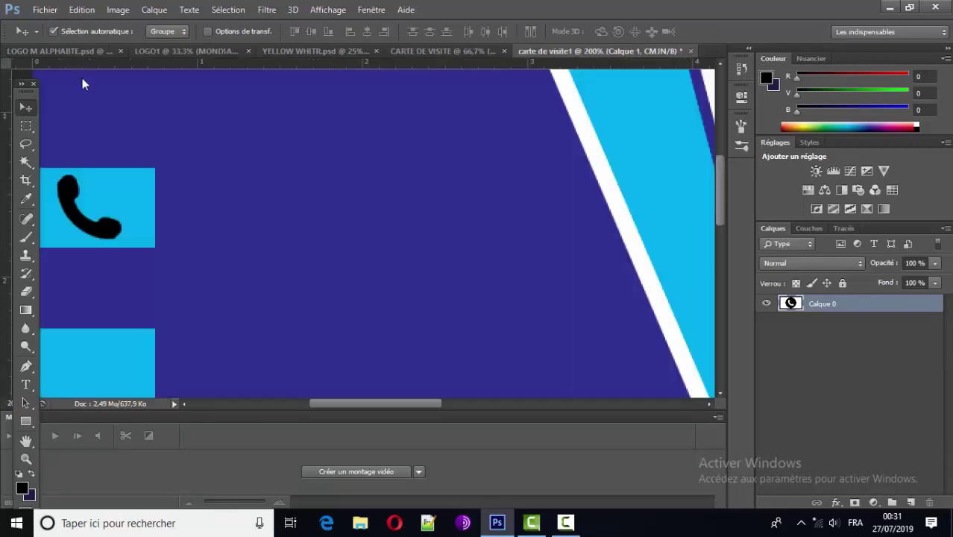
Step: Open the globe image 12195.png
click(44, 10)
click(73, 36)
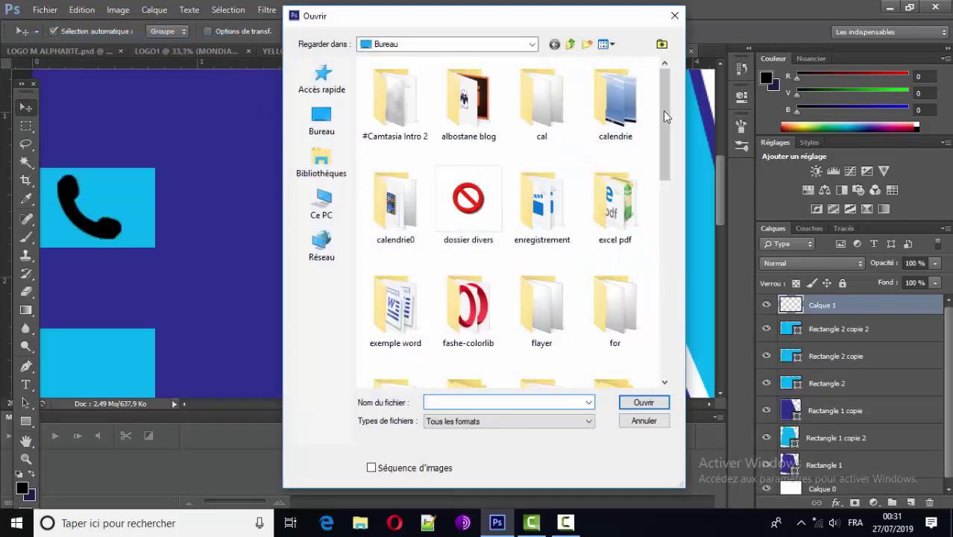
drag(665, 133, 673, 298)
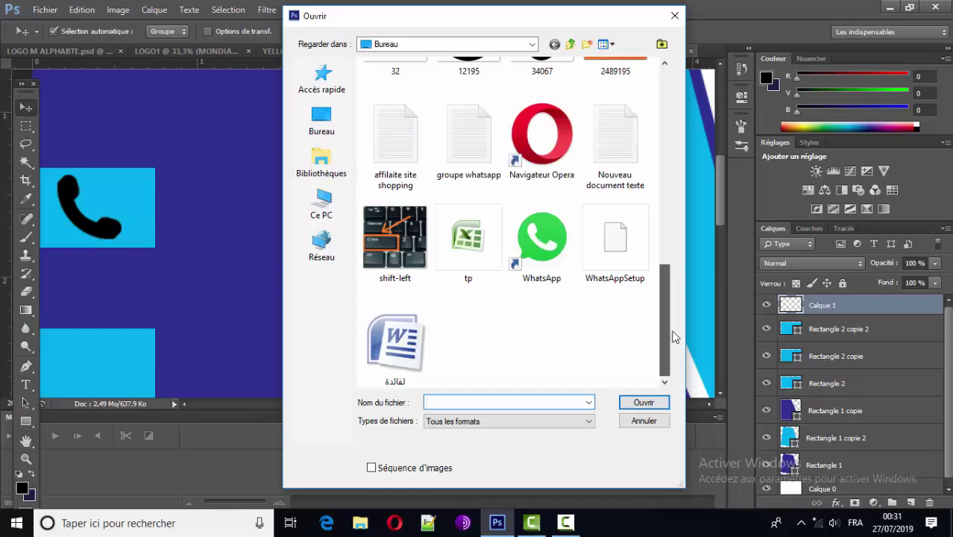
scroll(676, 313, up, 1)
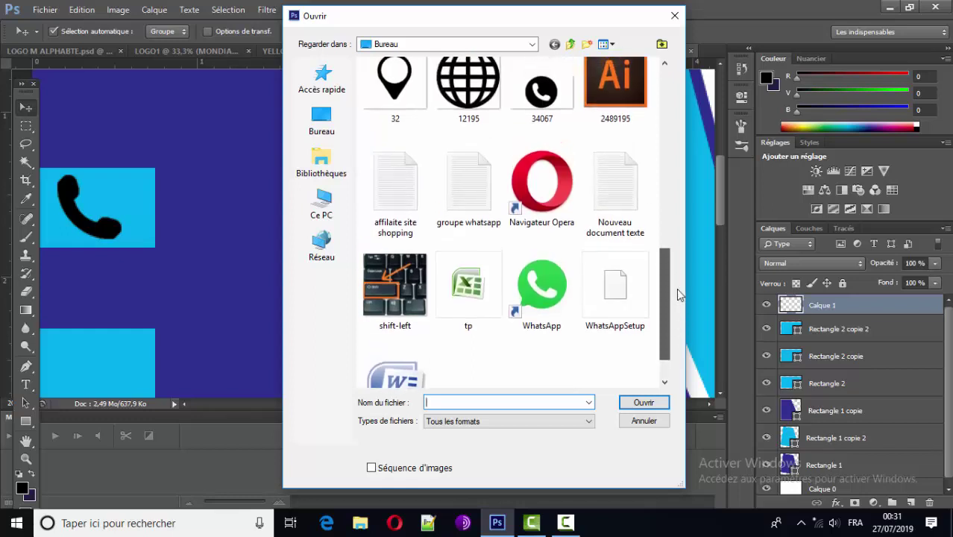
scroll(676, 280, up, 1)
scroll(676, 276, up, 1)
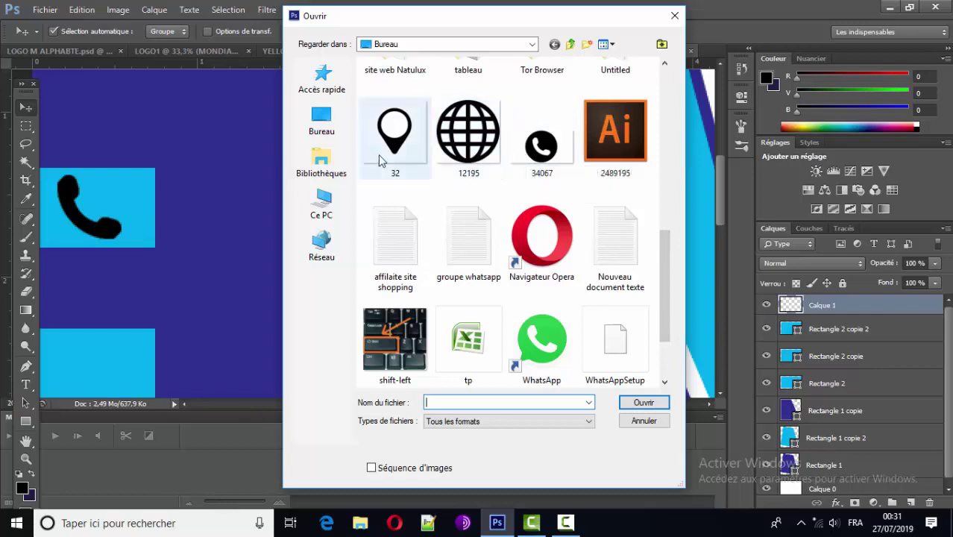
click(458, 142)
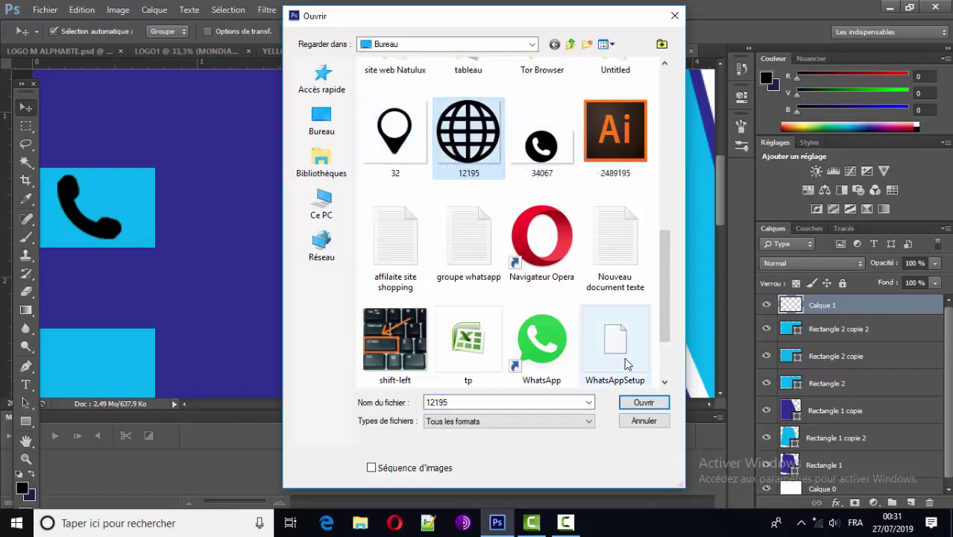
click(639, 402)
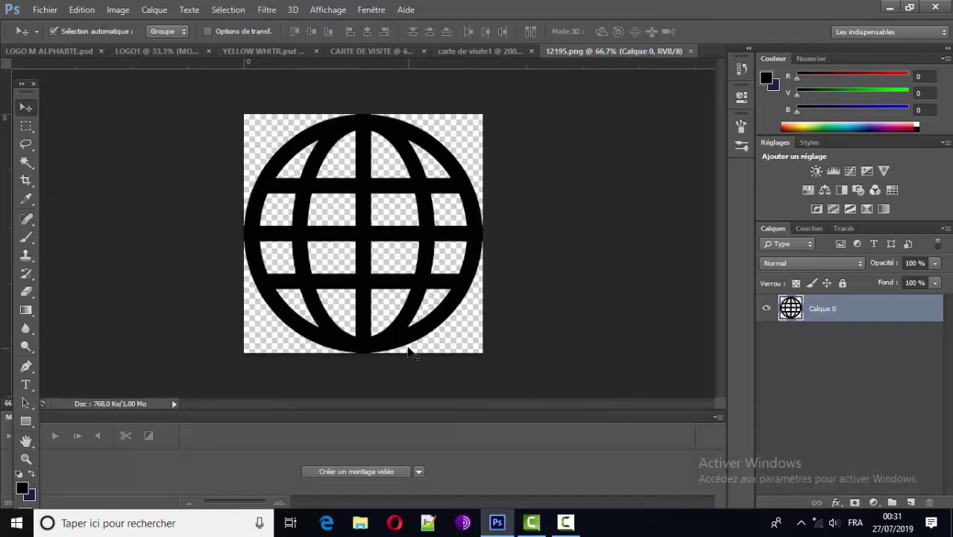
Step: Drag the globe onto the business card and start scaling it down in Free Transform
drag(408, 341, 451, 70)
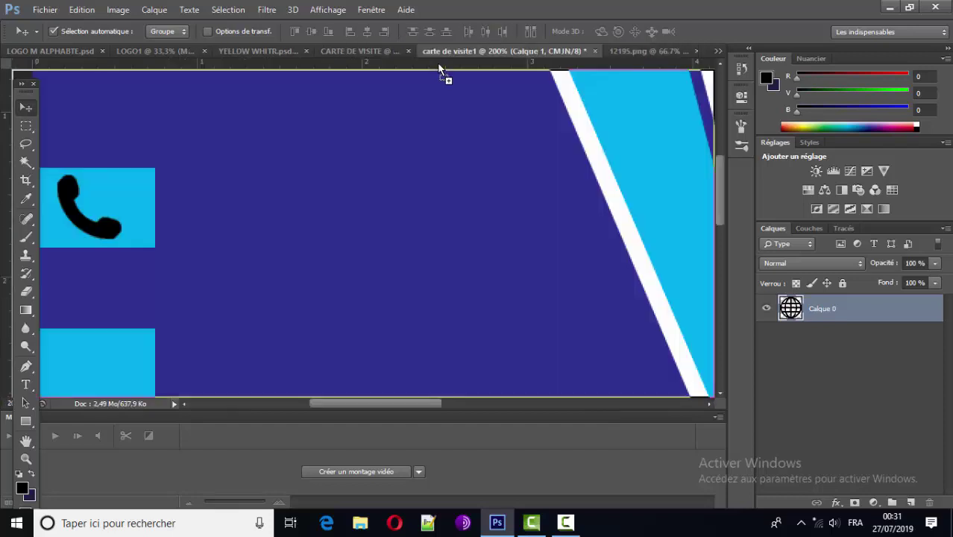
mouse_move(450, 69)
mouse_down()
mouse_move(302, 230)
mouse_move(309, 261)
mouse_up()
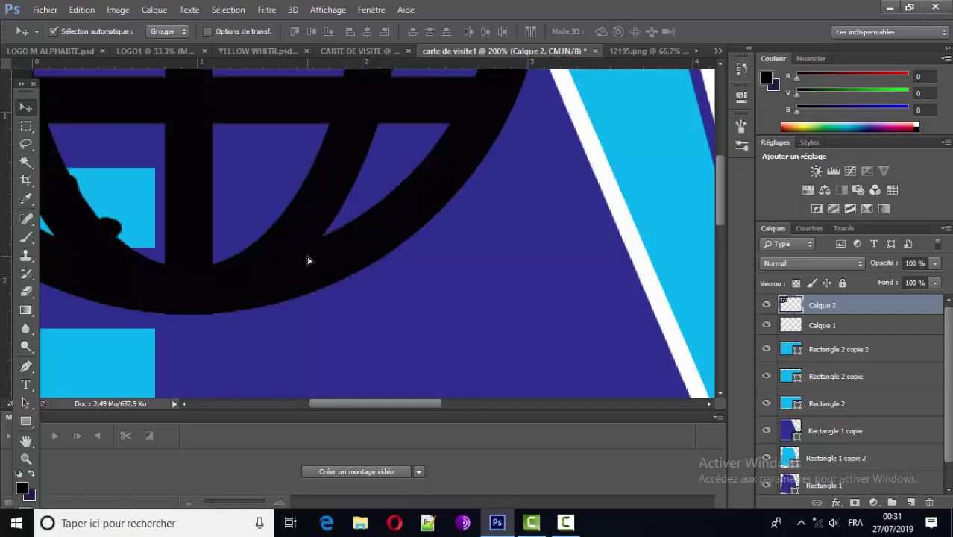
key(ctrl+t)
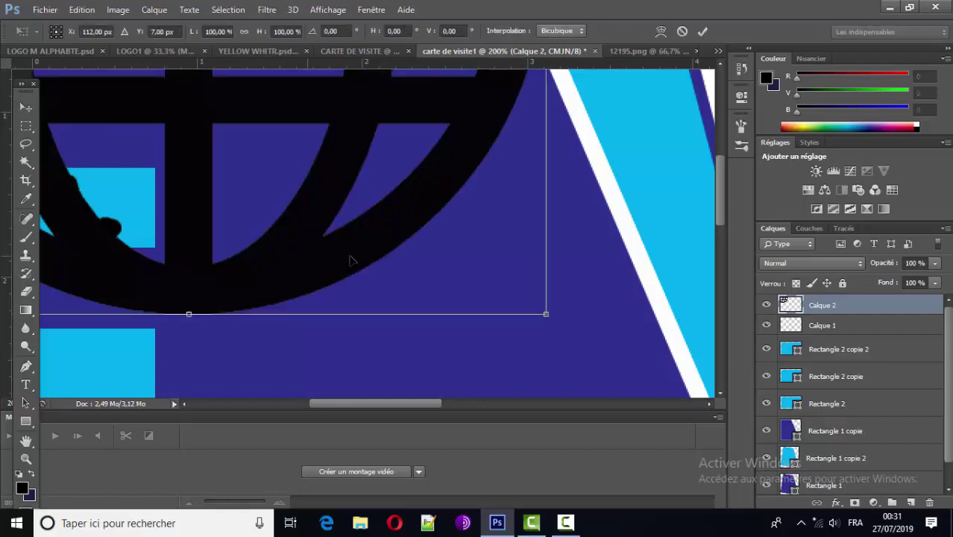
drag(555, 315, 267, 155)
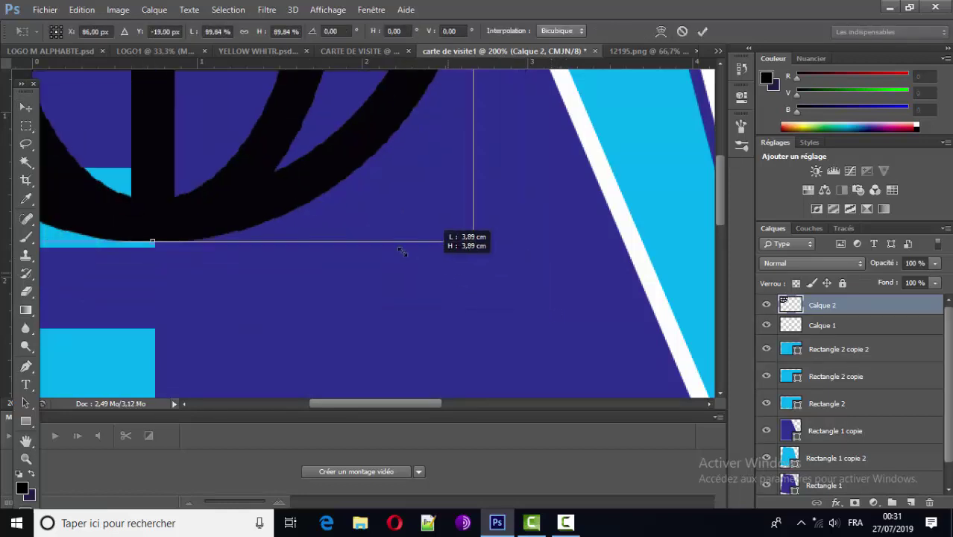
drag(209, 103, 540, 353)
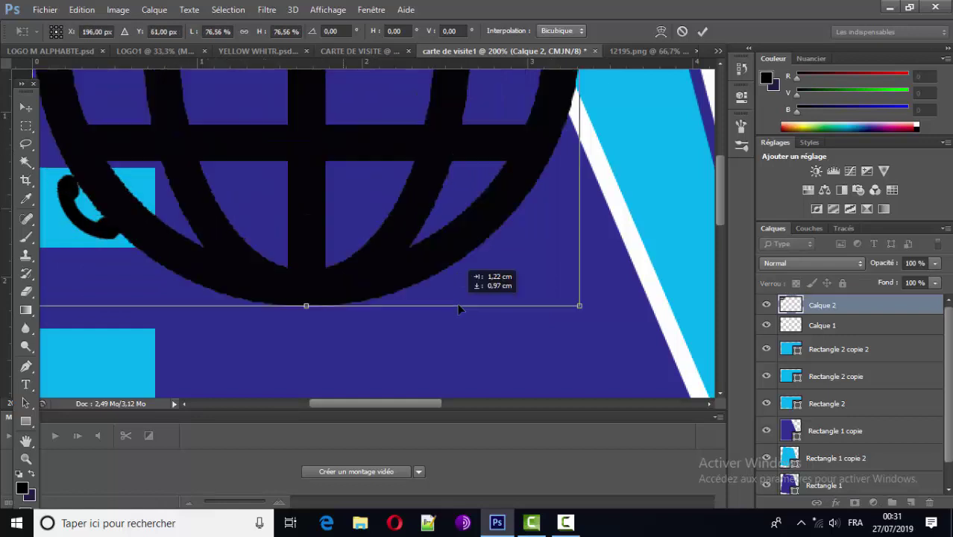
Step: Shrink the globe to about 9% so it fits a cyan bar
key(ctrl+minus)
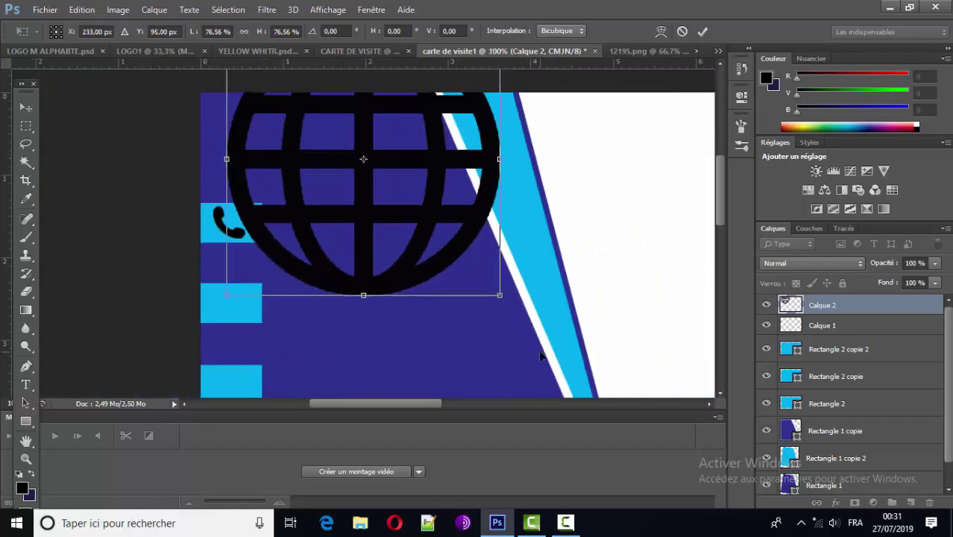
key(ctrl+minus)
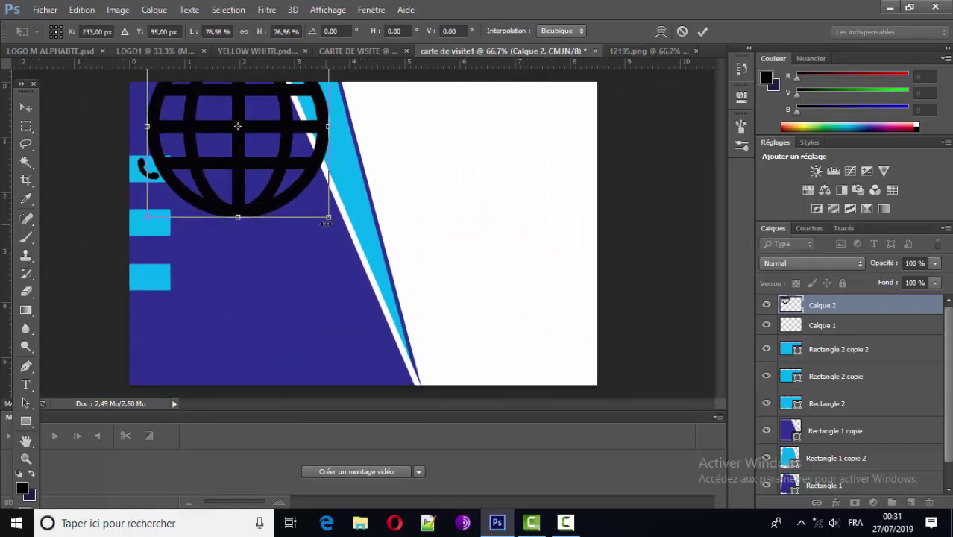
mouse_move(328, 216)
mouse_down()
mouse_move(230, 118)
mouse_move(187, 199)
mouse_up()
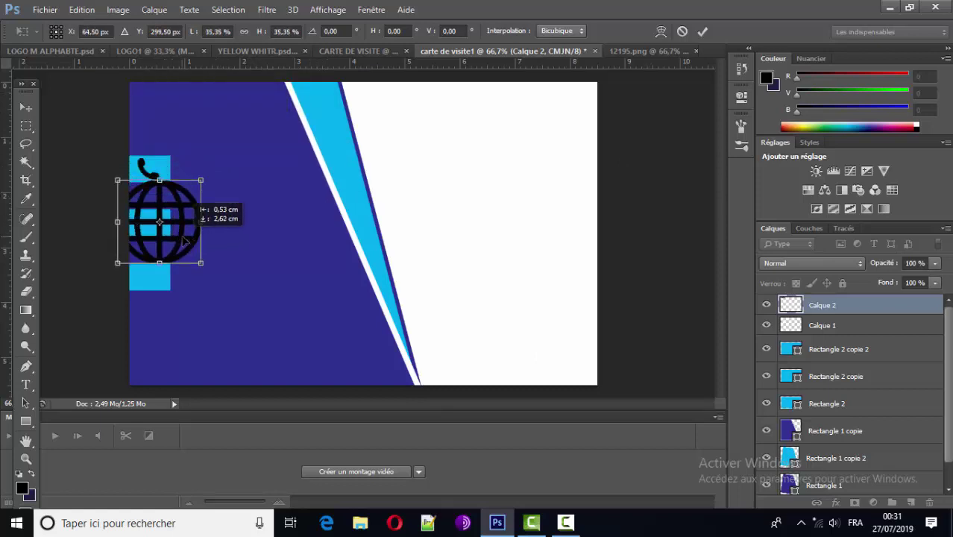
mouse_move(201, 262)
mouse_down()
mouse_move(145, 206)
mouse_move(157, 225)
mouse_up()
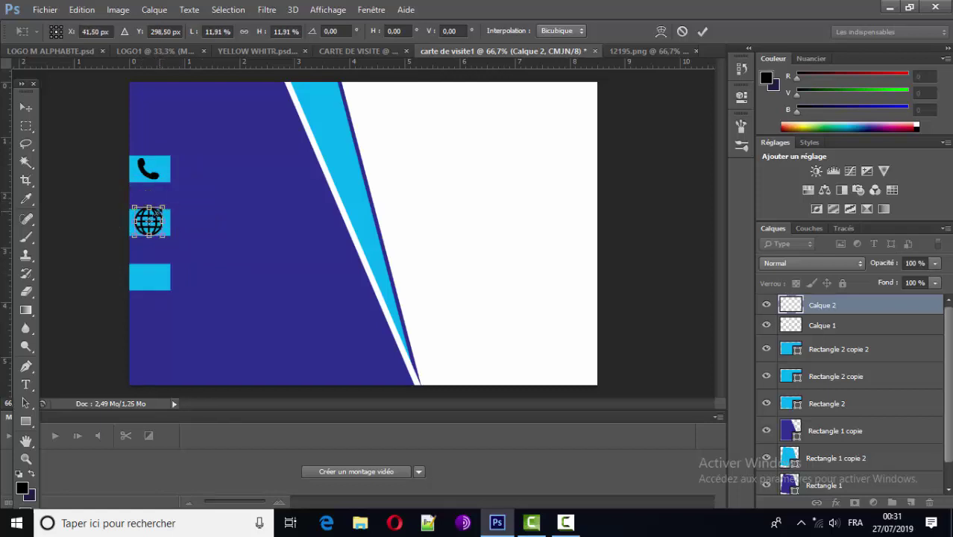
drag(162, 208, 156, 215)
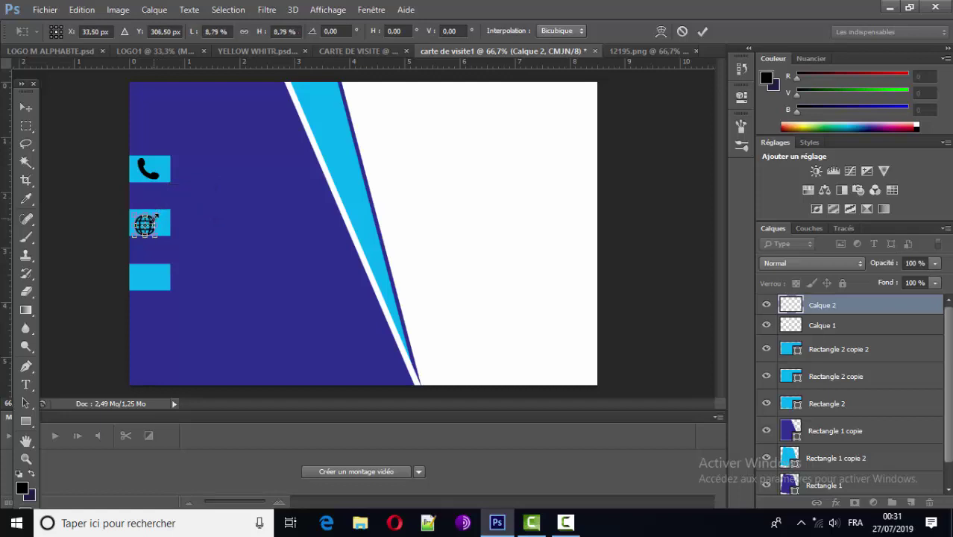
Step: Nudge the globe onto the middle cyan bar and apply the transformation
key(Up)
key(Up)
key(Right)
key(Up)
key(Up)
key(Up)
key(Right)
key(Right)
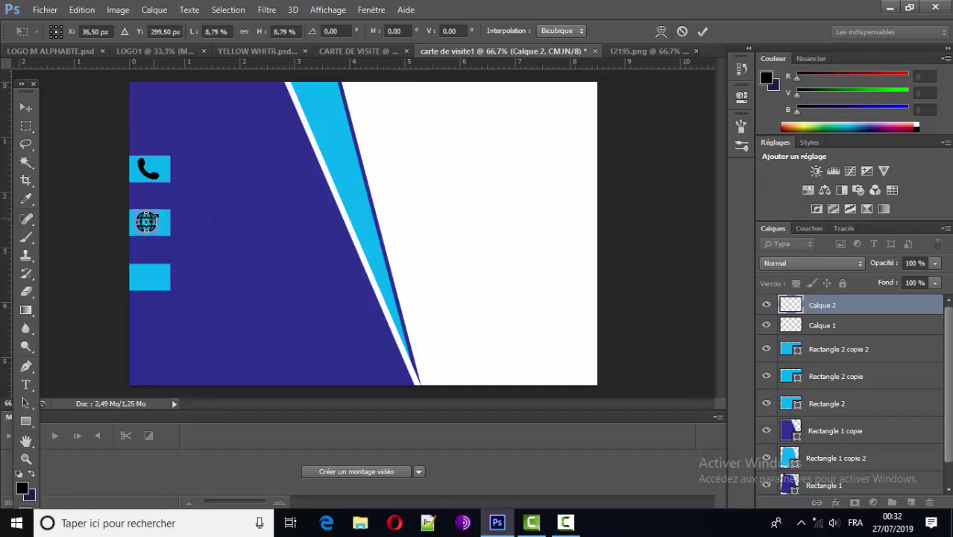
key(Down)
key(v)
click(401, 208)
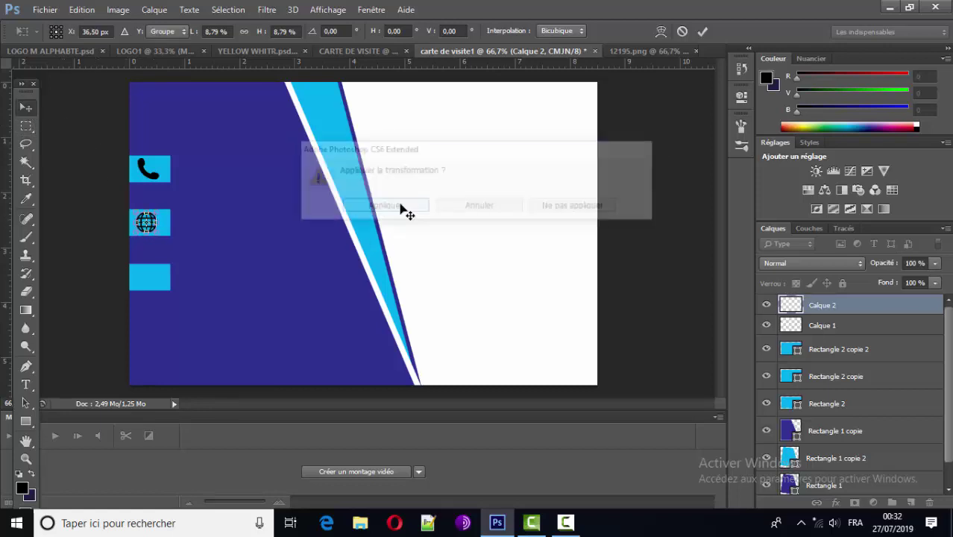
click(644, 50)
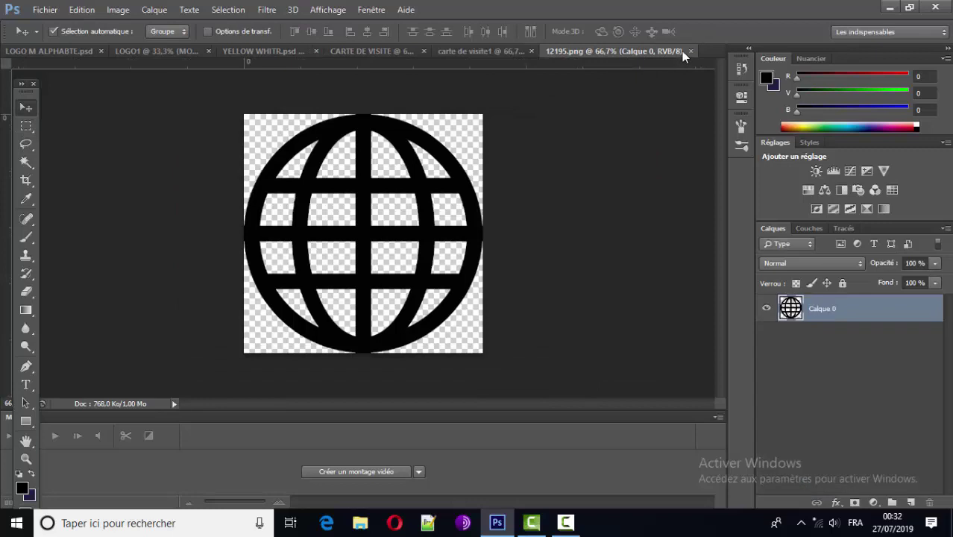
Step: Close the globe image and open the map pin image 32
click(689, 51)
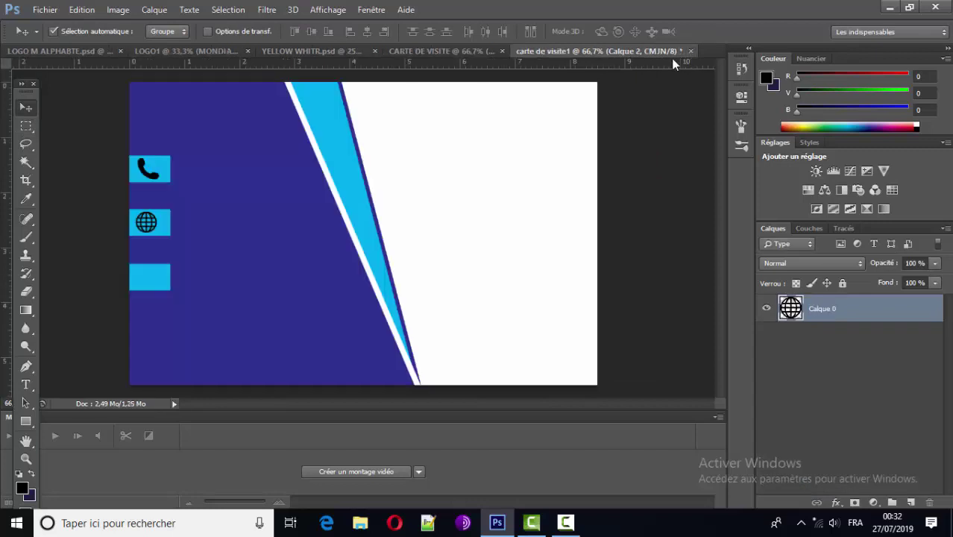
click(44, 9)
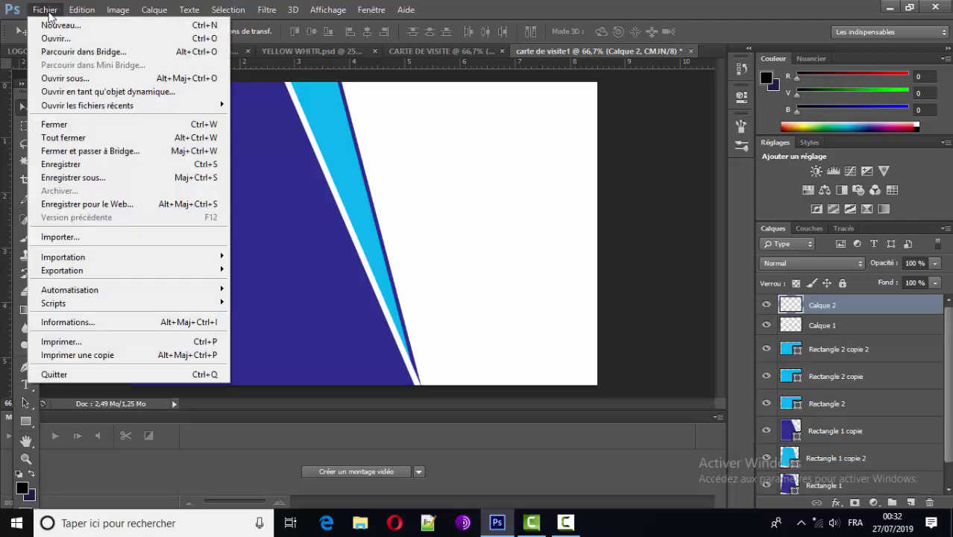
click(67, 39)
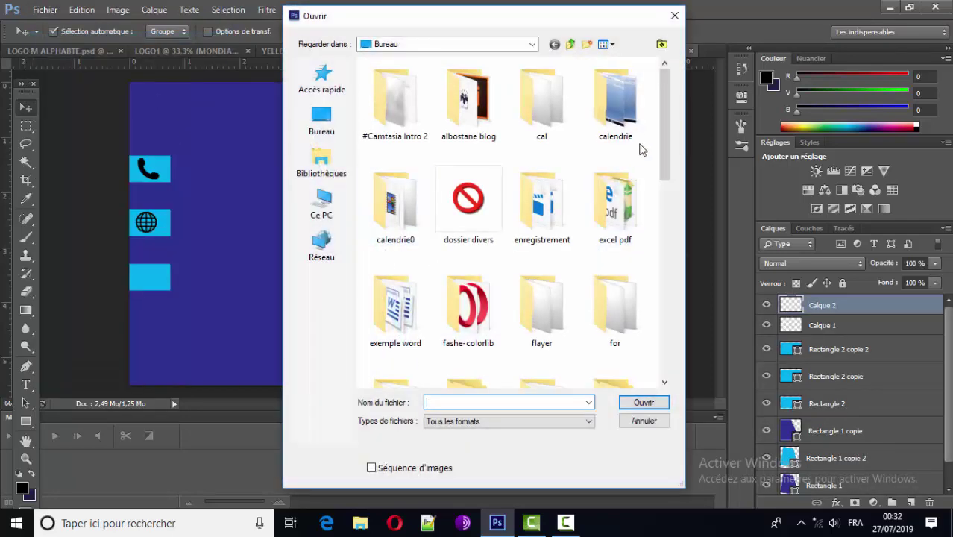
drag(660, 108, 663, 322)
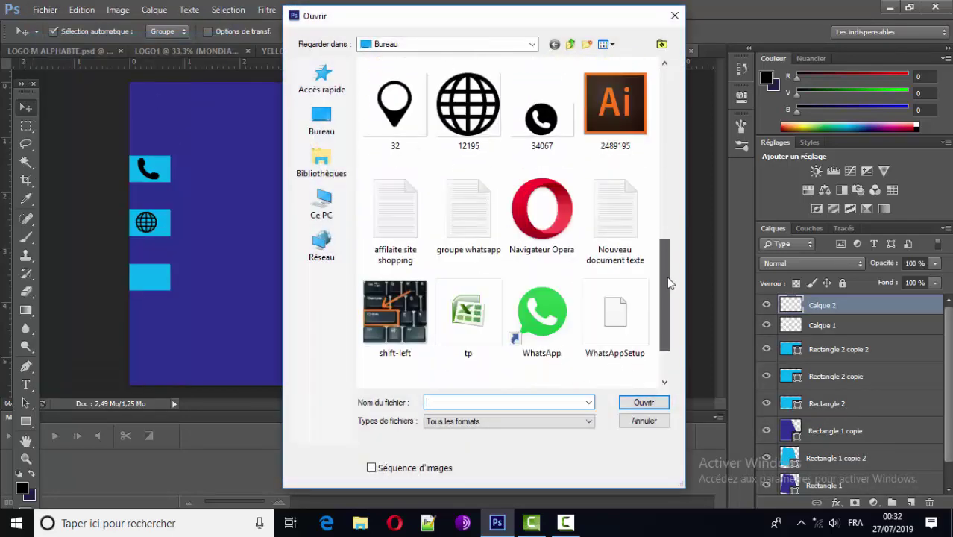
click(400, 122)
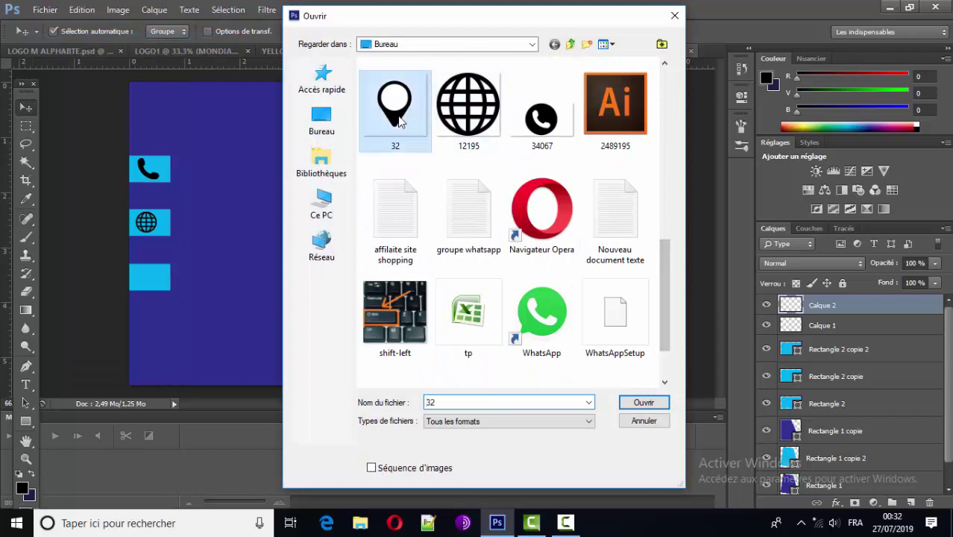
click(634, 401)
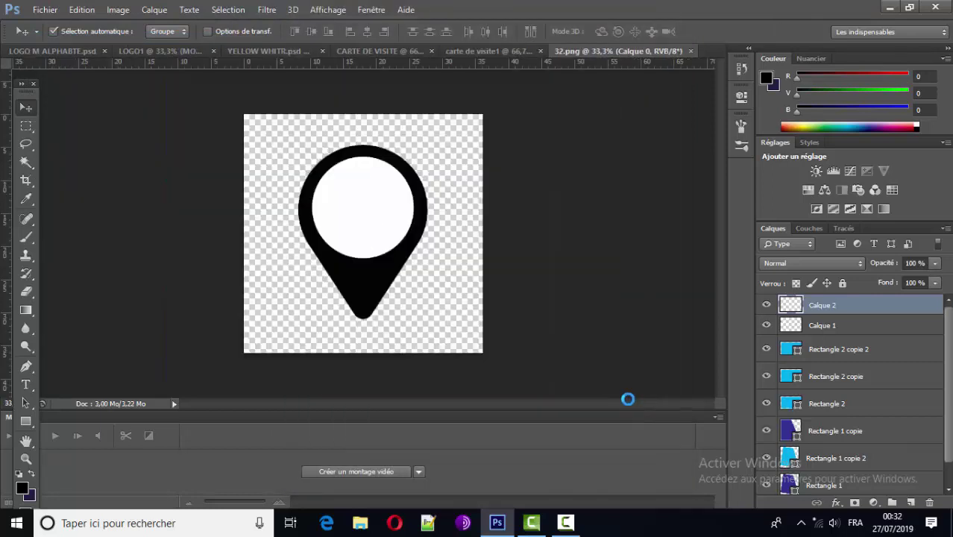
Step: Drag the pin onto the card and shrink it to icon size with a manual transform
mouse_move(365, 278)
mouse_down()
mouse_move(460, 56)
mouse_move(152, 248)
mouse_move(187, 269)
mouse_up()
drag(234, 293, 294, 370)
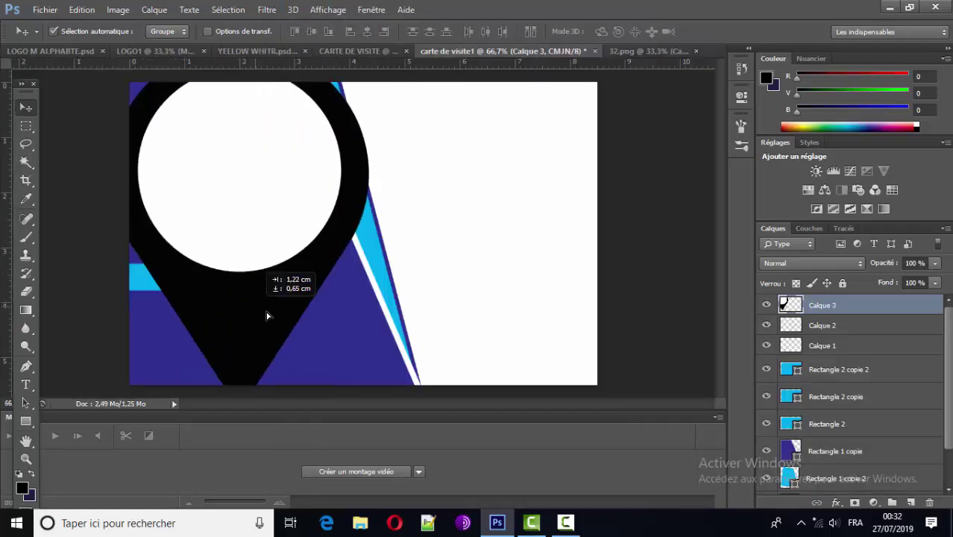
click(80, 9)
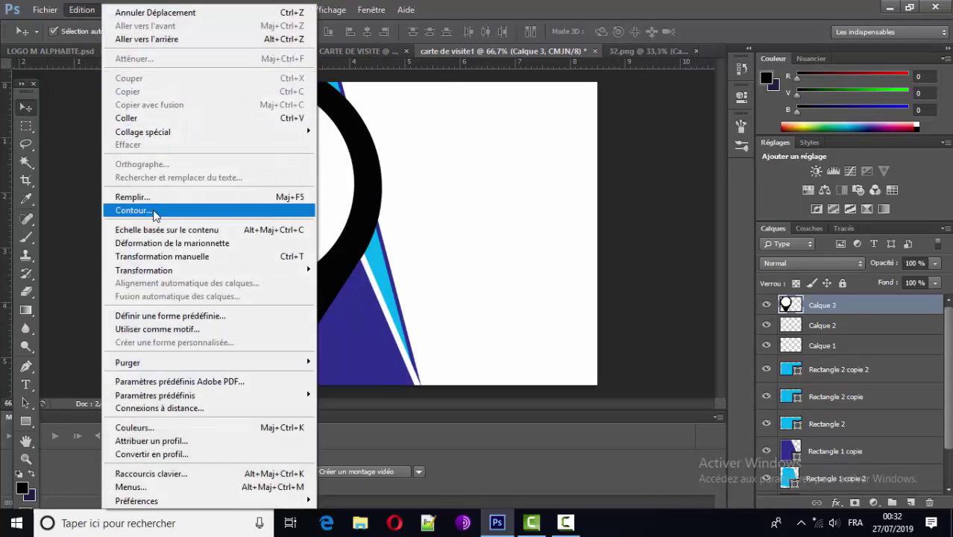
click(261, 256)
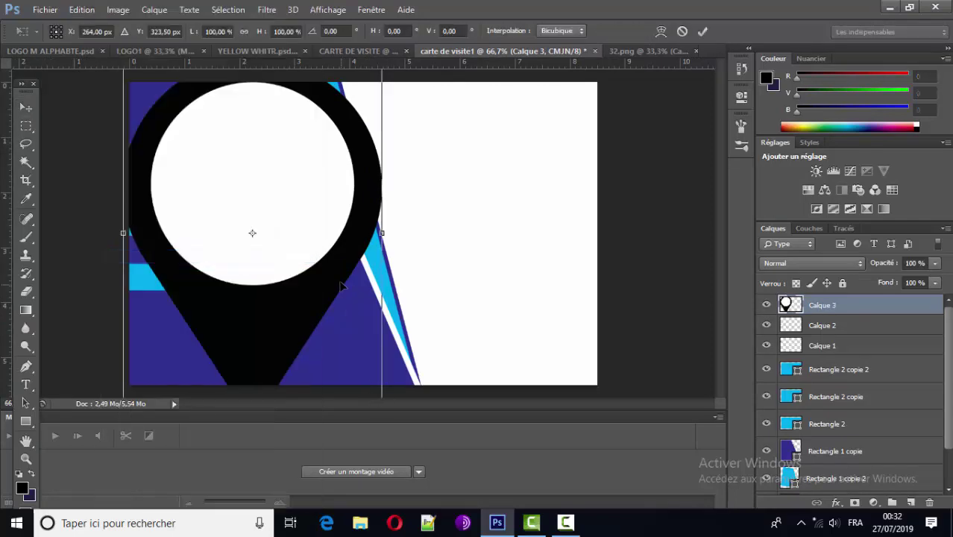
drag(322, 284, 370, 207)
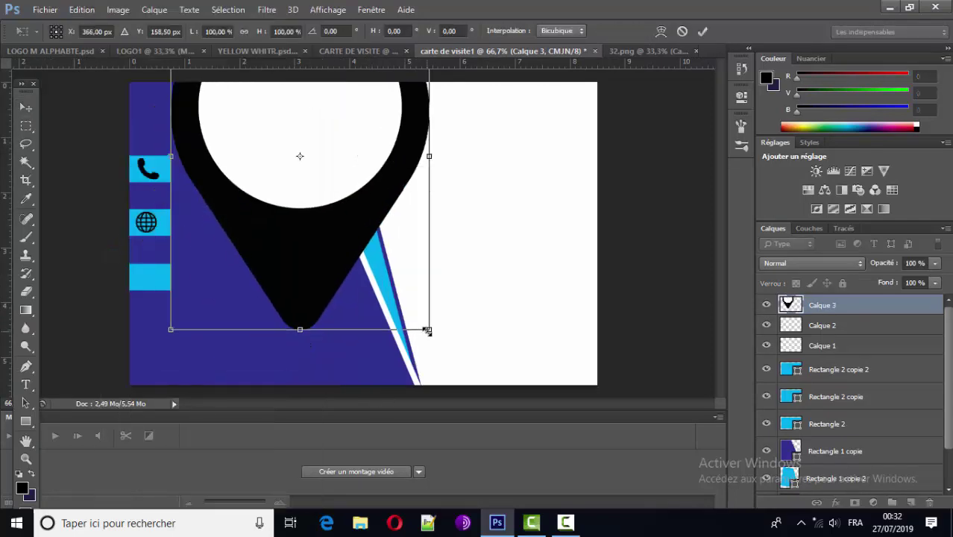
mouse_move(427, 330)
mouse_down()
mouse_move(320, 184)
mouse_move(357, 301)
mouse_move(375, 311)
mouse_move(262, 162)
mouse_up()
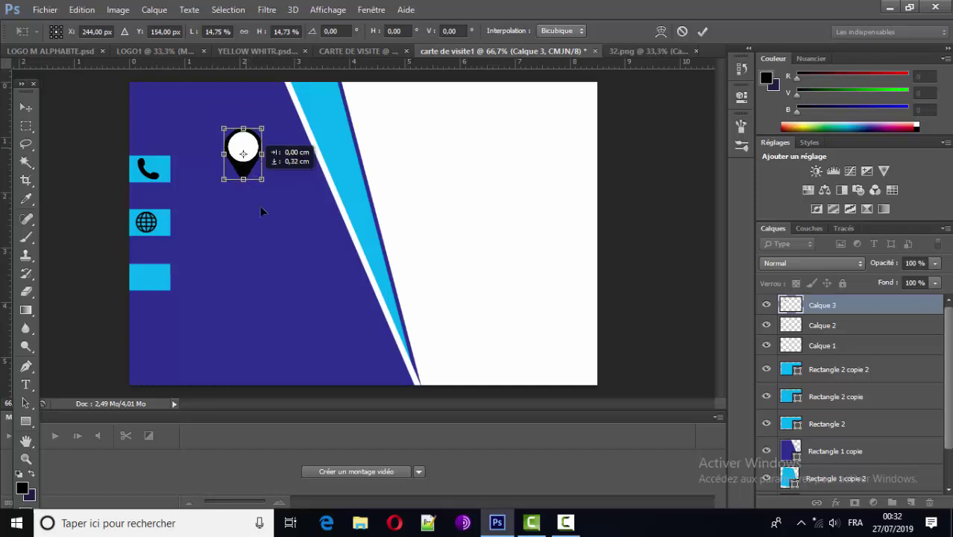
mouse_move(257, 160)
mouse_down()
mouse_move(278, 235)
mouse_move(262, 209)
mouse_up()
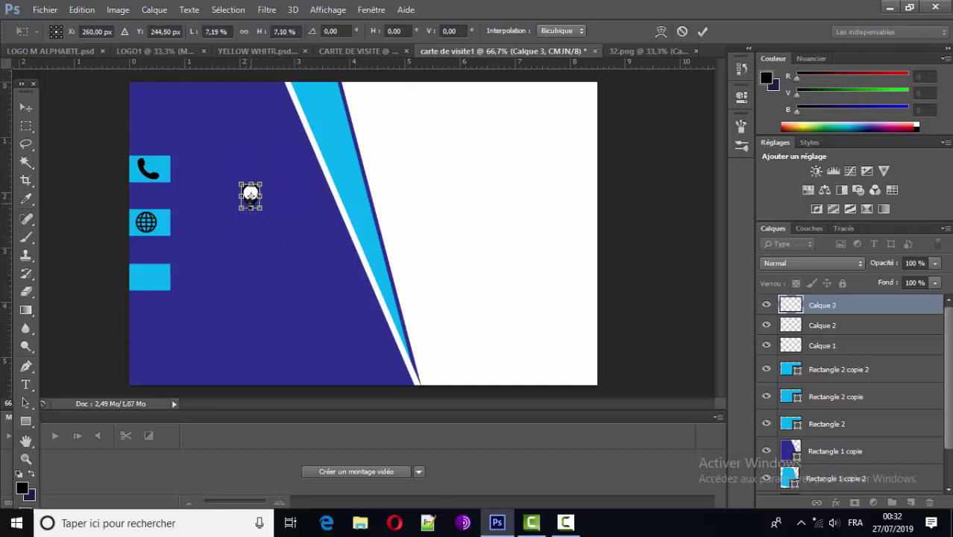
Step: Place the pin on the lower cyan bar and apply the transformation
key(ctrl+plus)
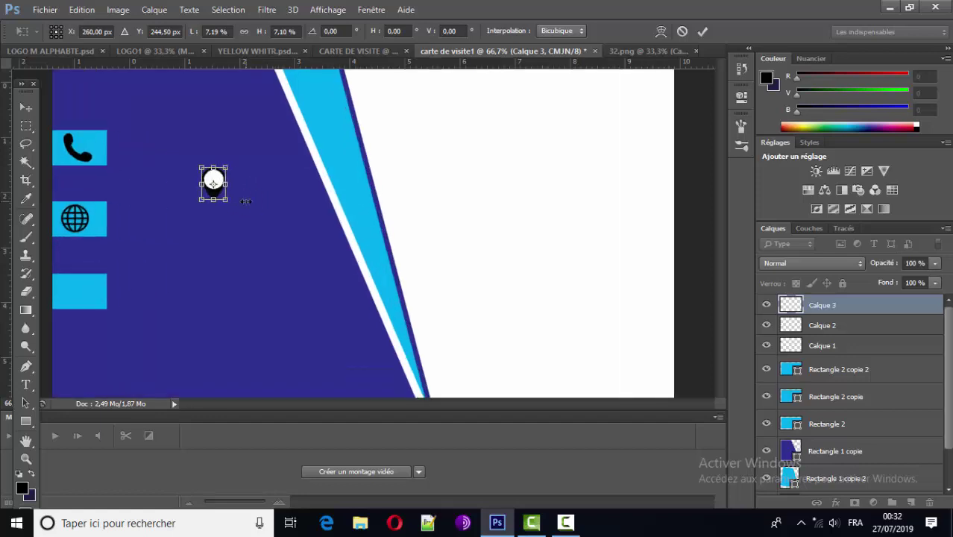
key(ctrl+plus)
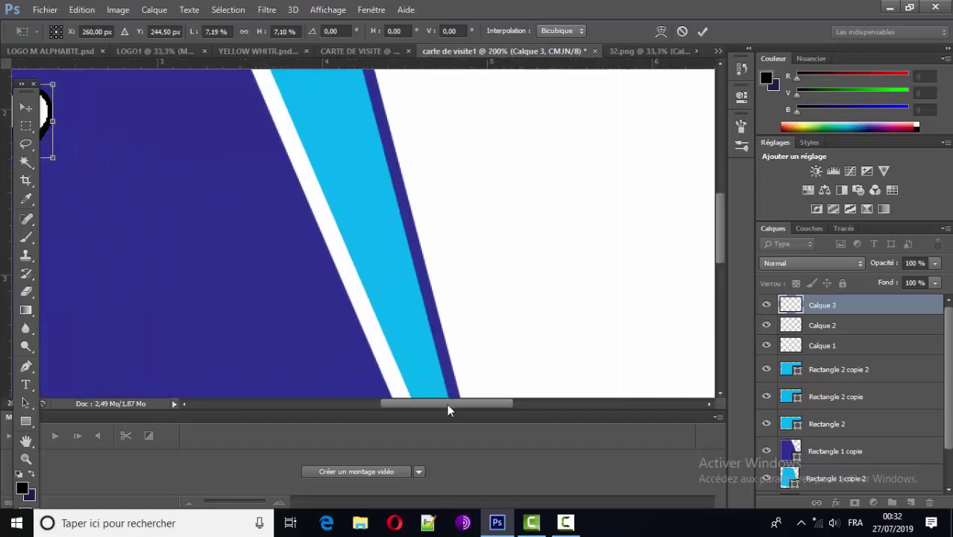
drag(447, 404, 366, 404)
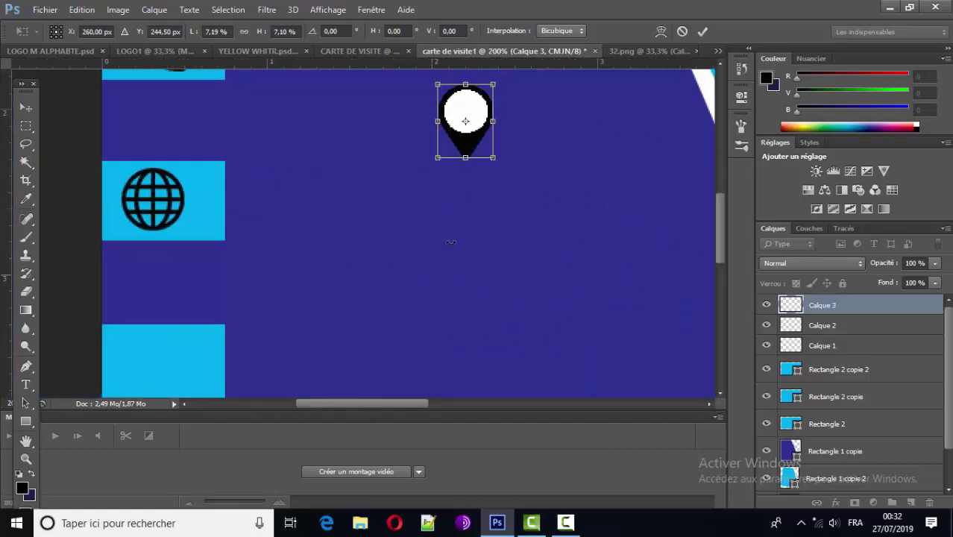
drag(450, 134, 150, 375)
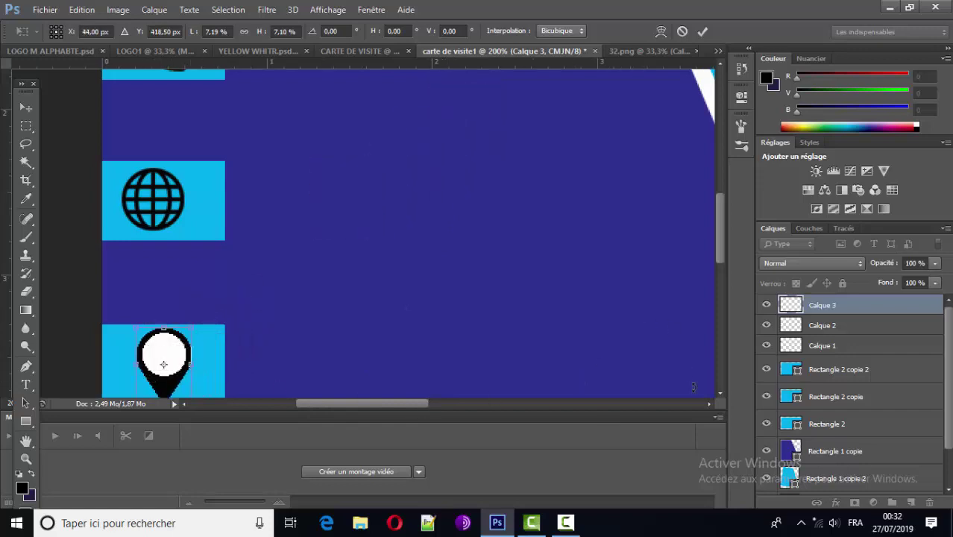
click(720, 393)
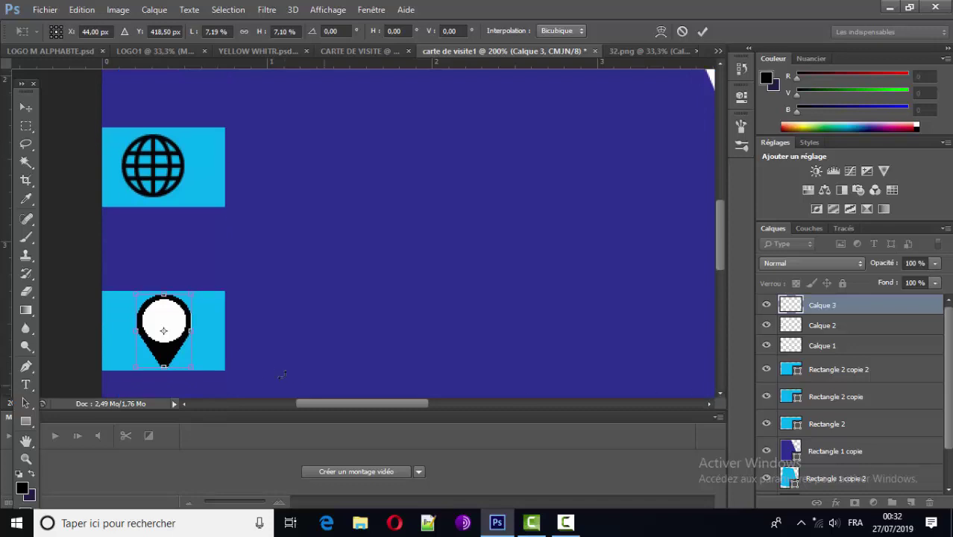
drag(171, 317, 166, 317)
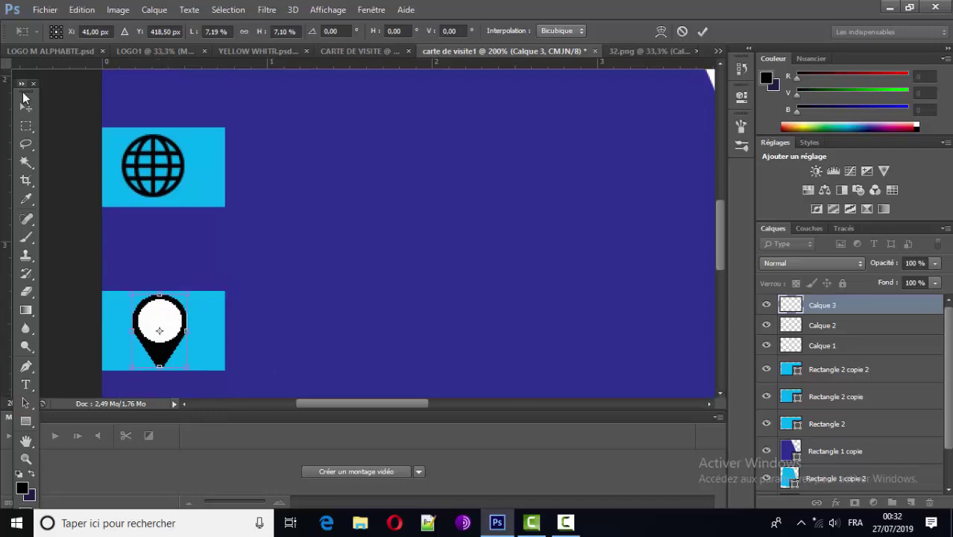
click(25, 107)
click(396, 207)
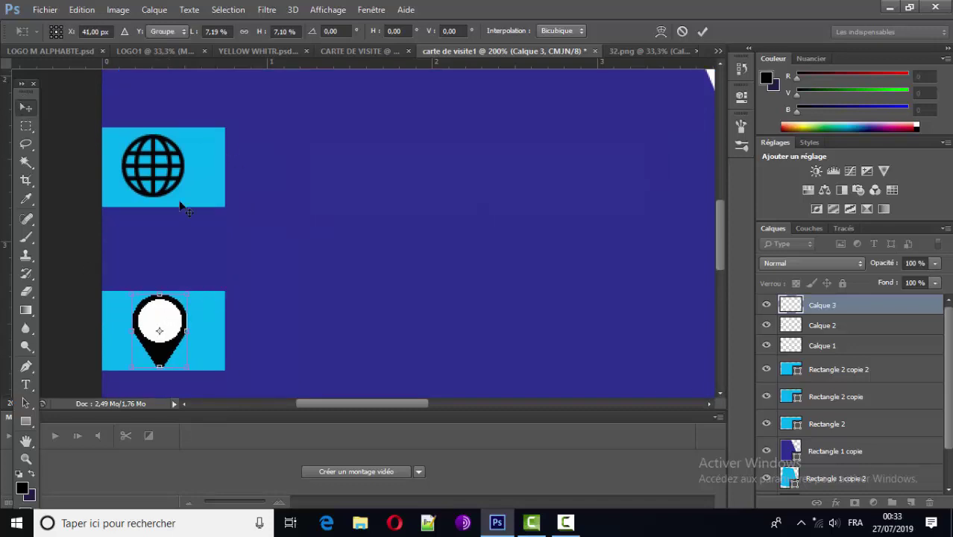
Step: Delete the pin's white circle centre so cyan shows through, then deselect and zoom out
click(25, 162)
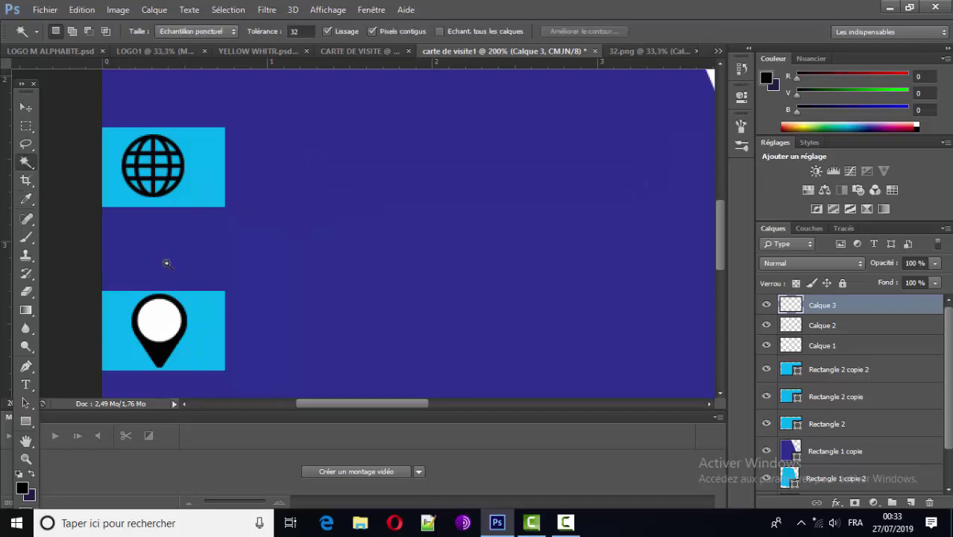
click(157, 317)
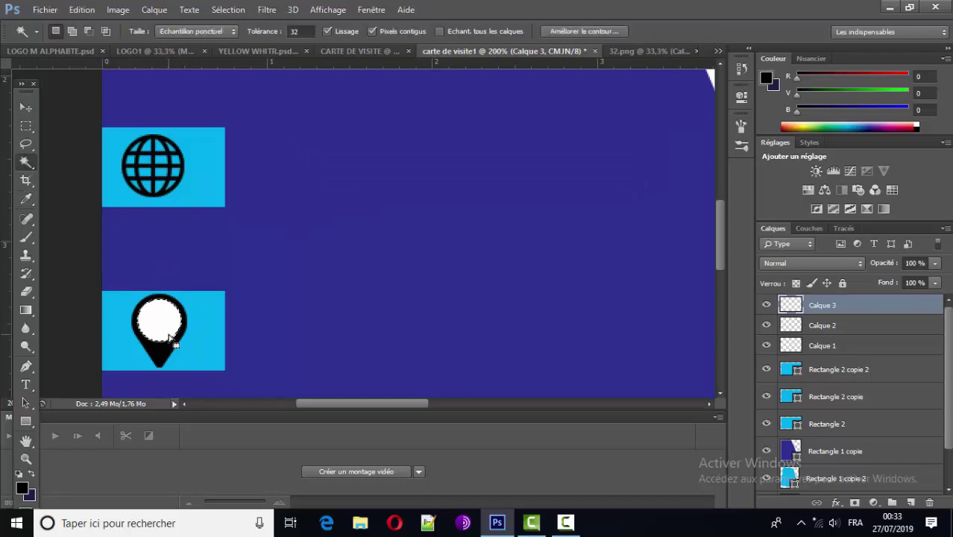
key(Delete)
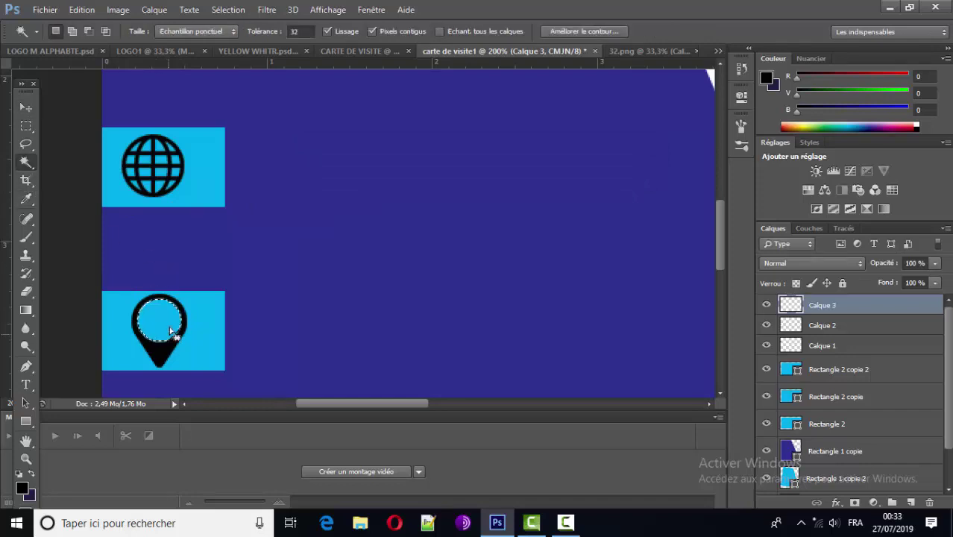
click(228, 9)
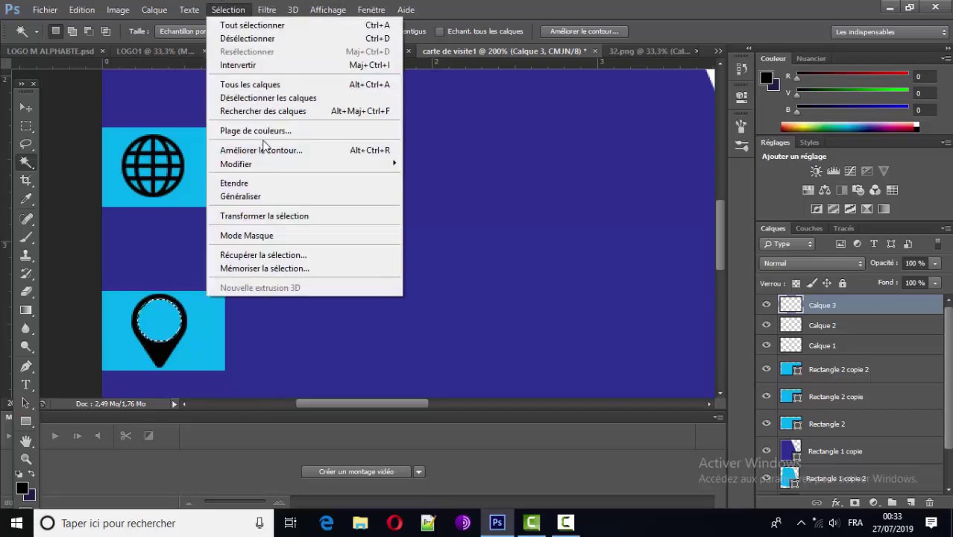
click(287, 38)
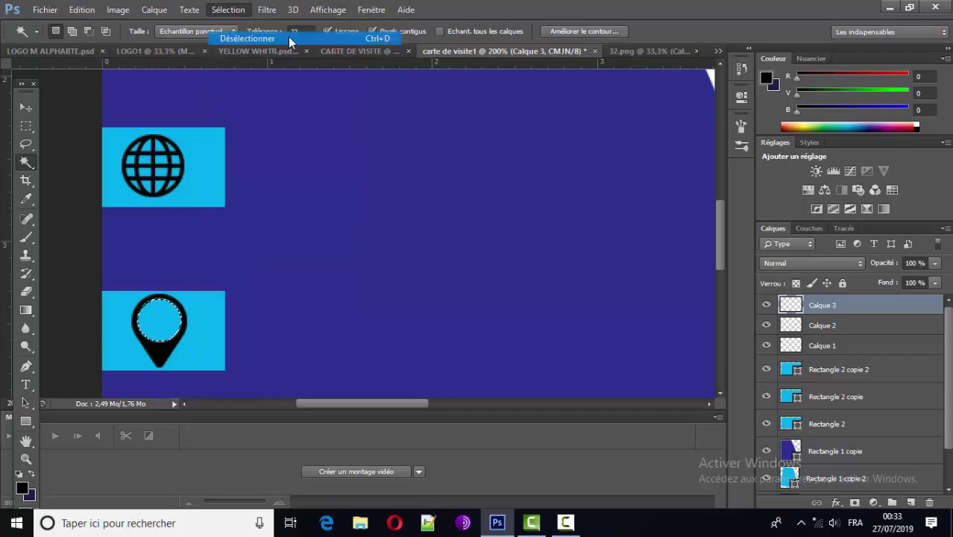
click(28, 108)
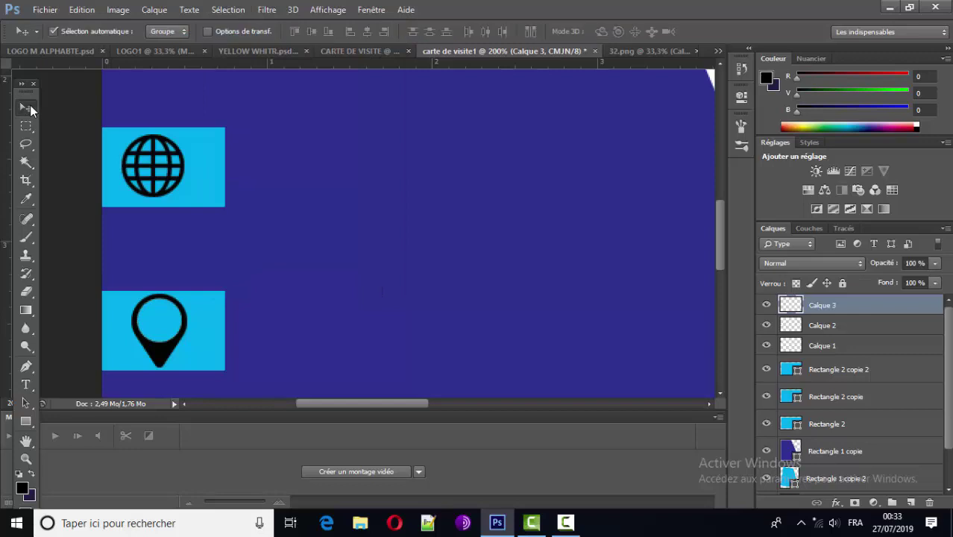
key(ctrl+minus)
key(ctrl+minus)
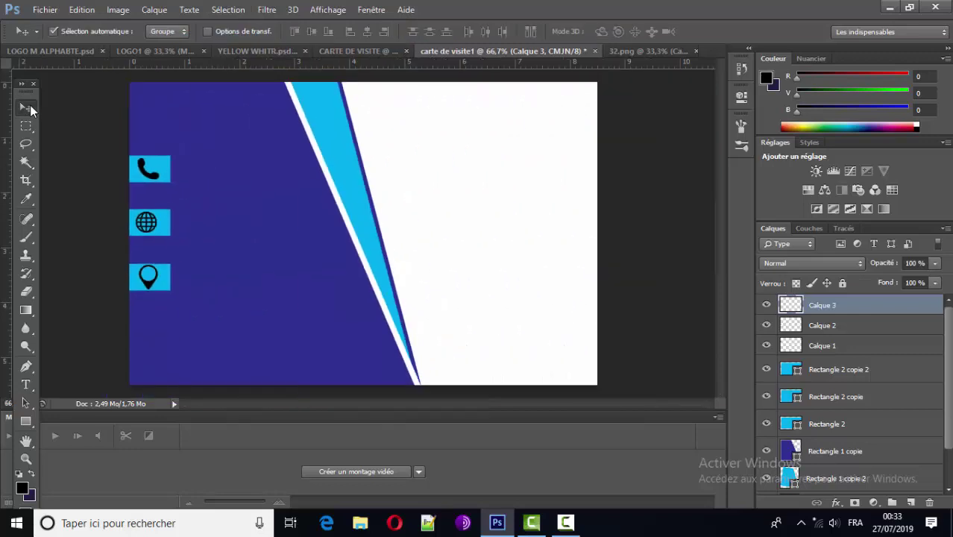
Step: Type a placeholder phone number in white beside the phone icon, shifted clear of it
click(29, 383)
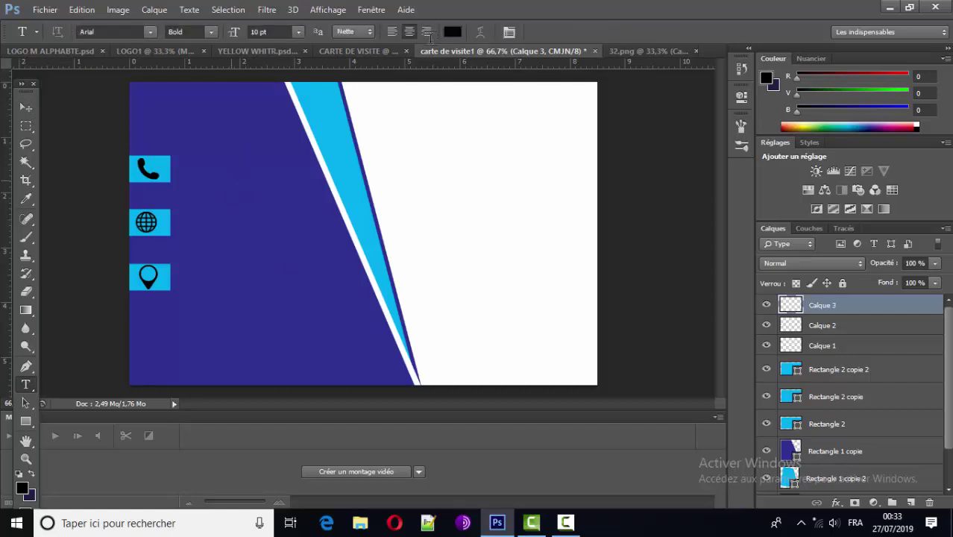
click(452, 32)
drag(444, 164, 352, 112)
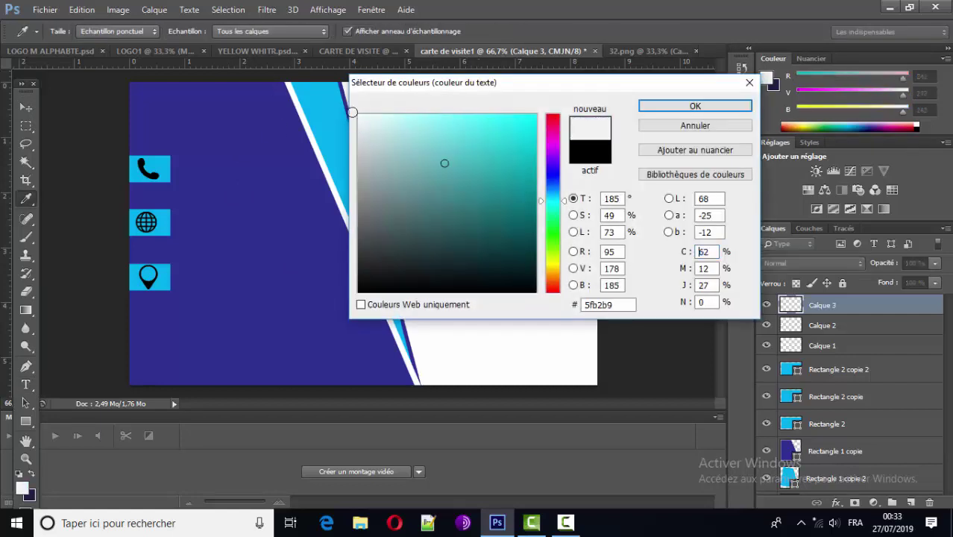
click(681, 106)
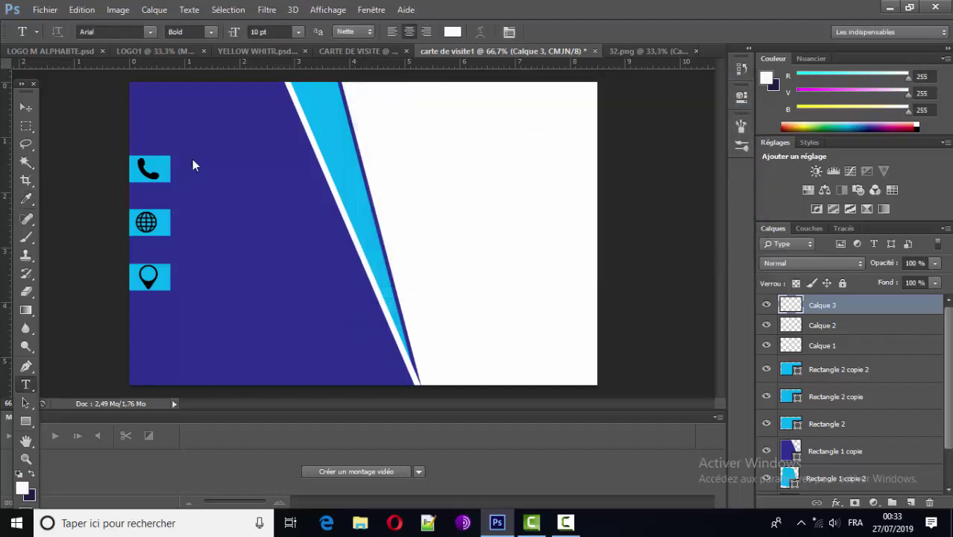
click(199, 170)
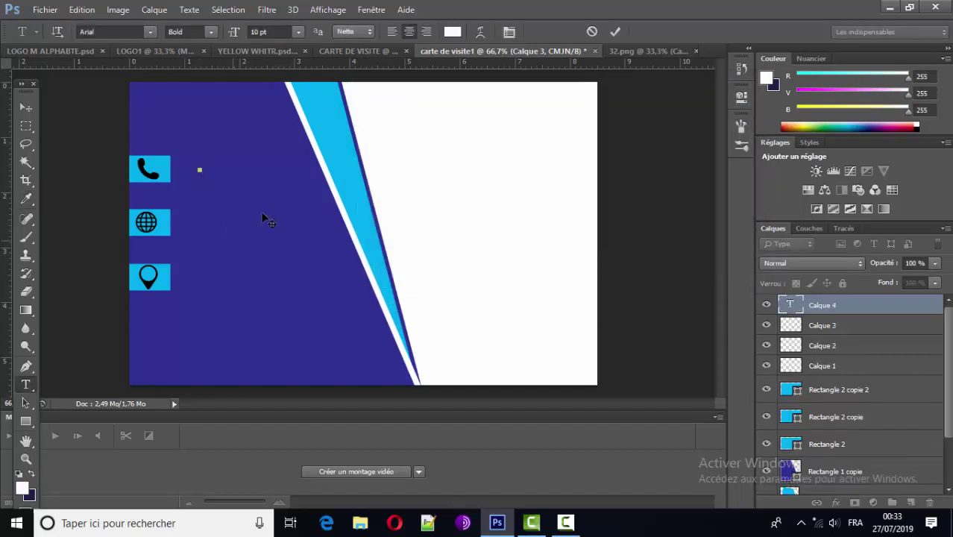
text(0)
text(5)
text( 00 00 0)
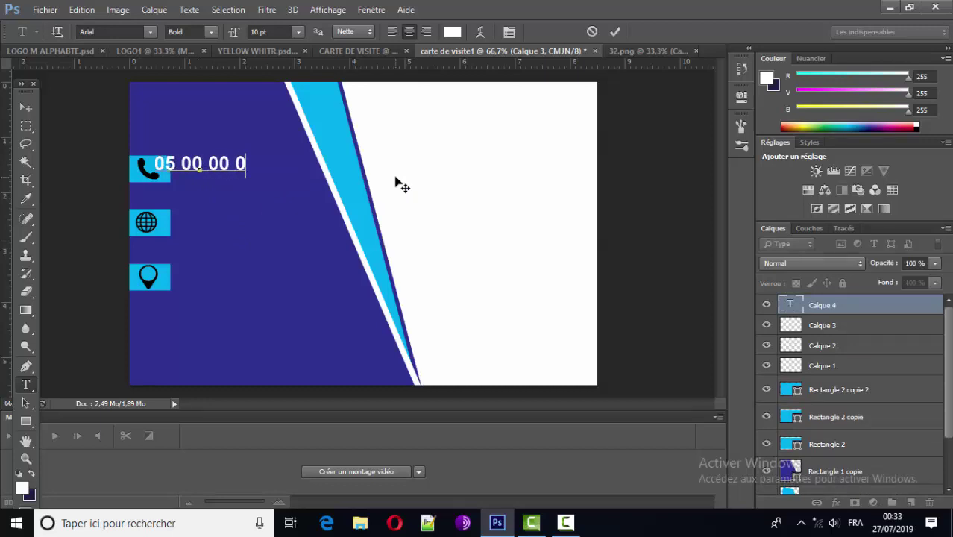
text(0 00)
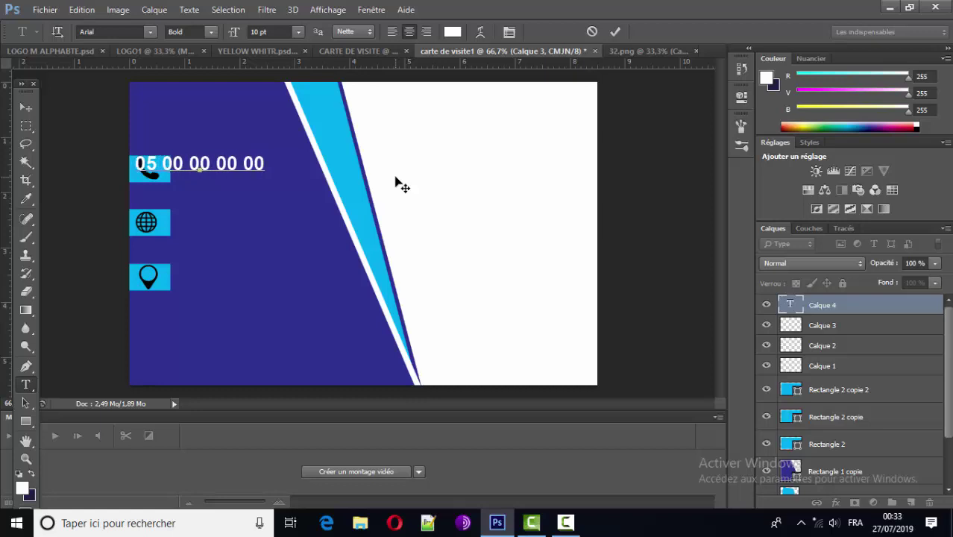
click(26, 111)
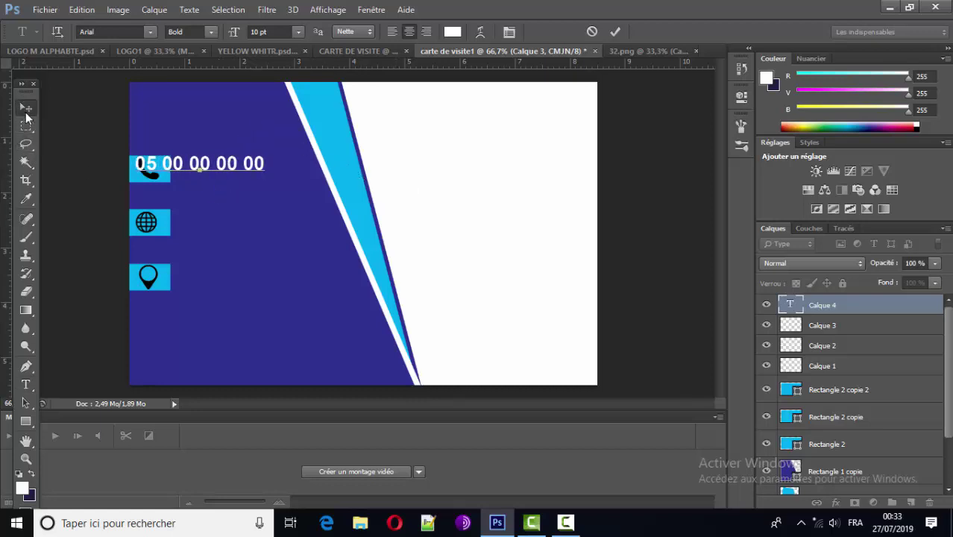
drag(253, 176, 296, 176)
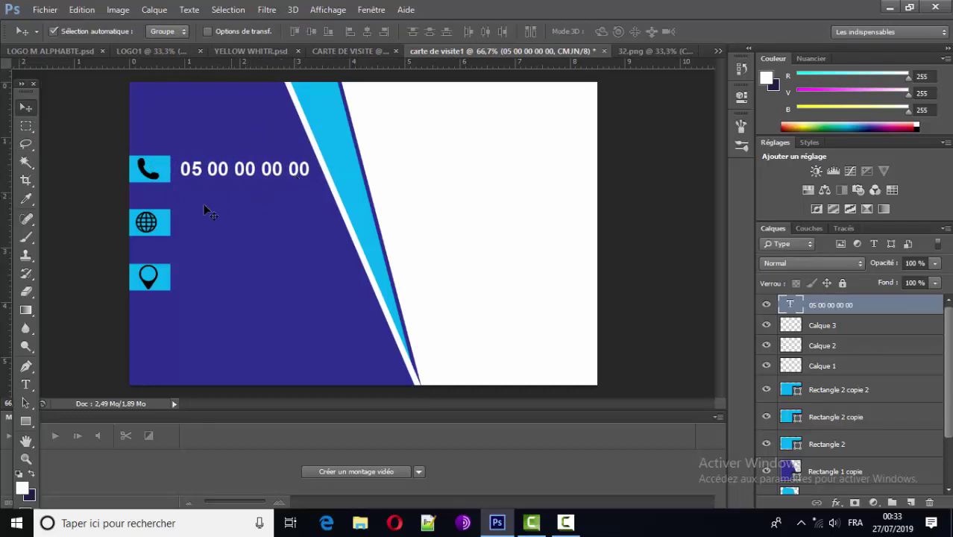
Step: Nudge the globe icon layer slightly right and down inside its cyan box
click(154, 226)
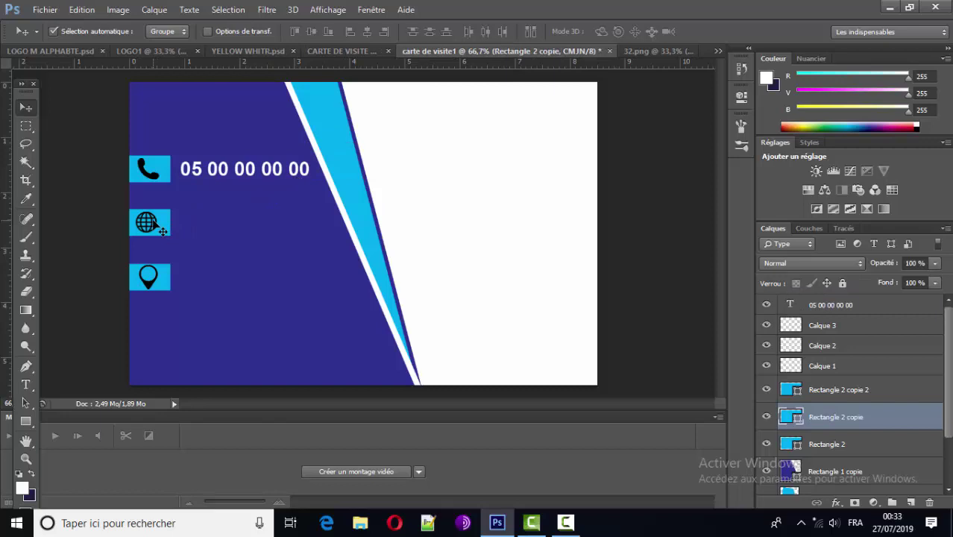
click(148, 224)
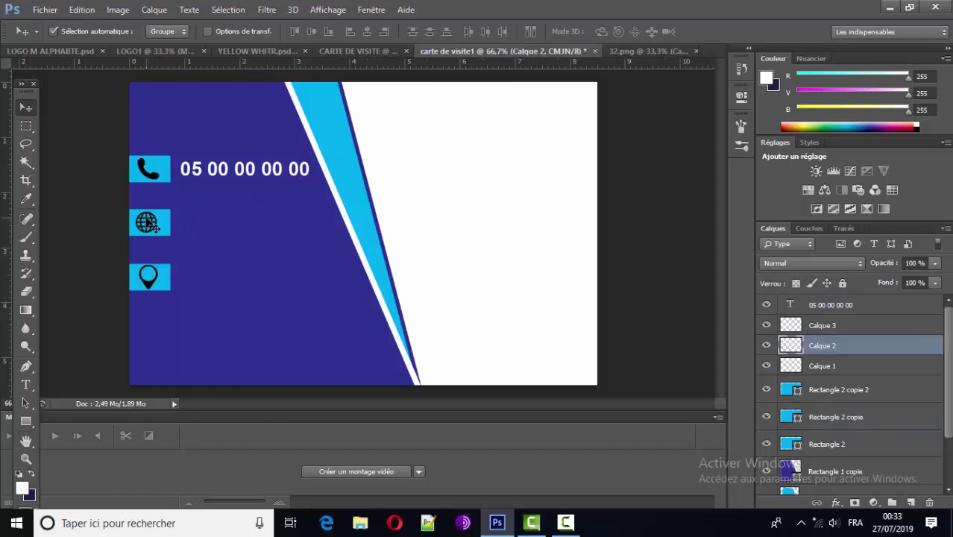
drag(148, 224, 149, 226)
Step: Add a 'web.wen.com' text line and move it up beside the globe icon
click(26, 384)
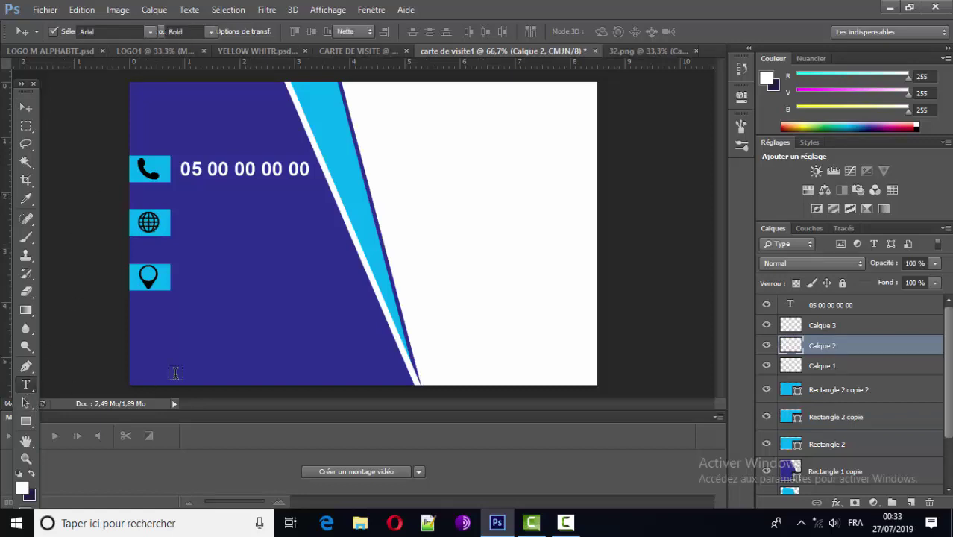
click(234, 294)
text(we)
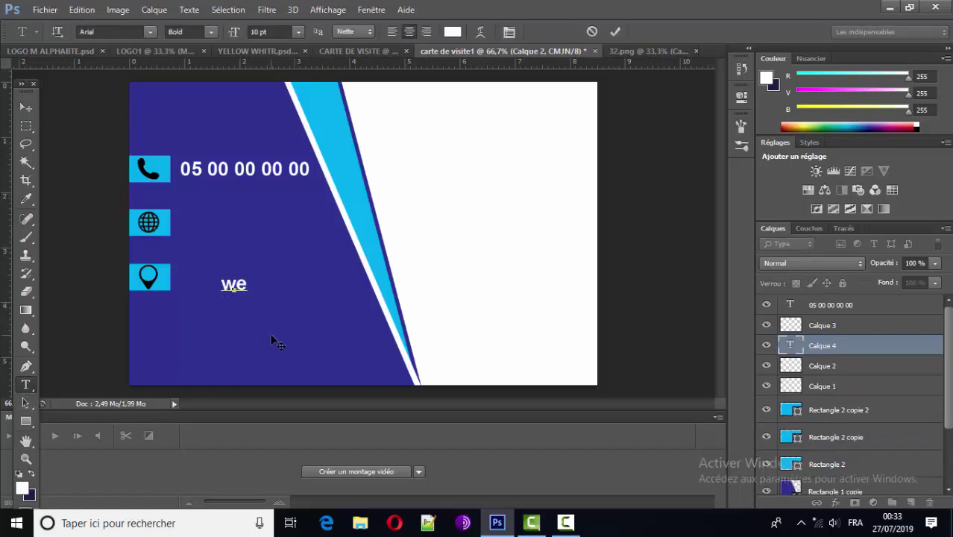
text(b.)
text(wen.)
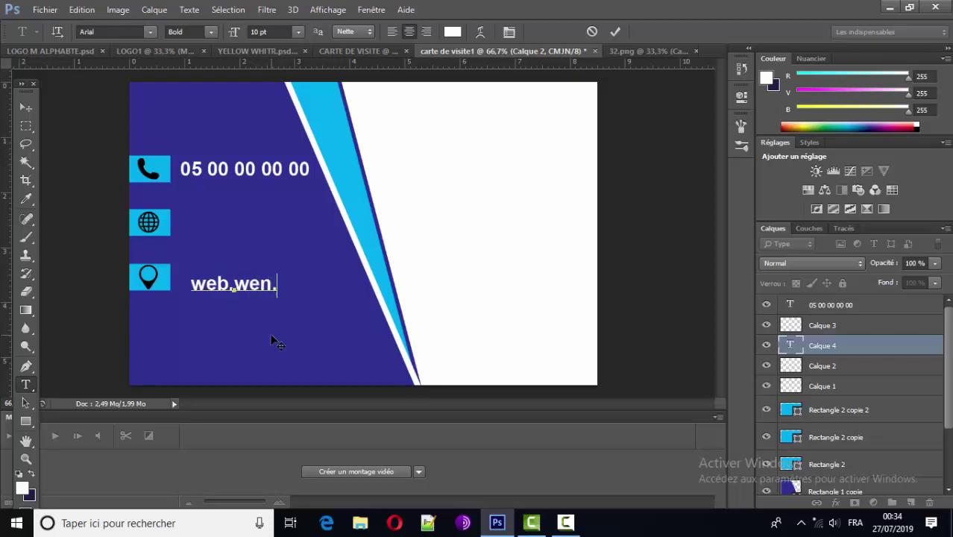
text(com)
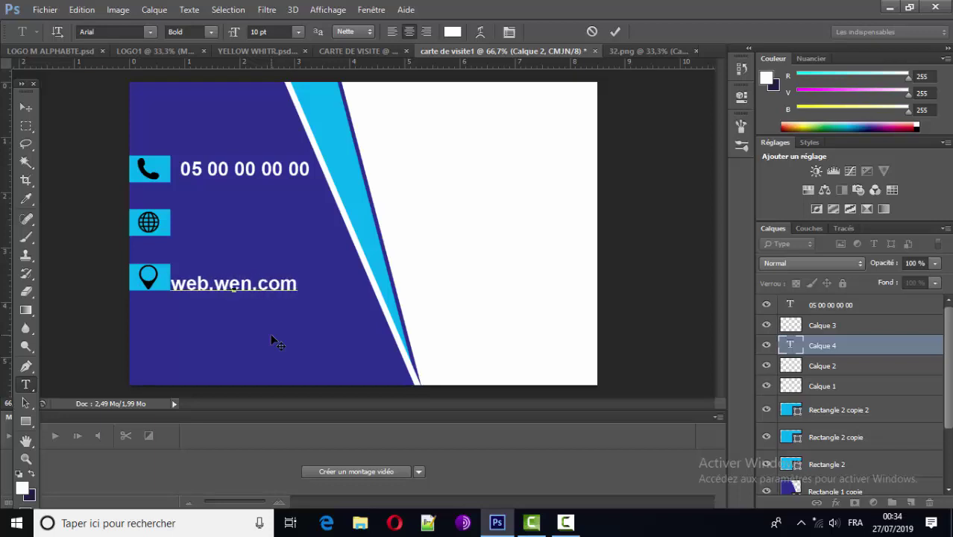
click(25, 110)
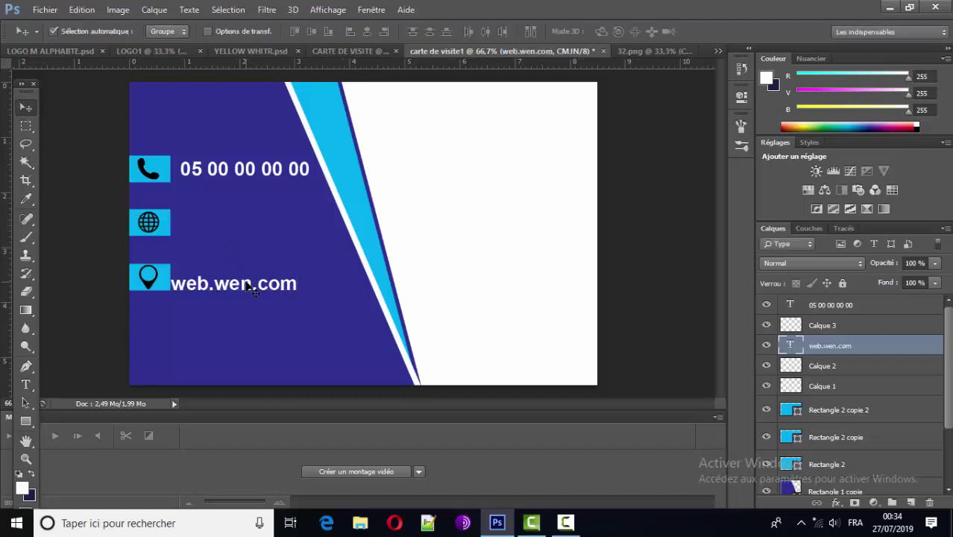
drag(245, 286, 257, 227)
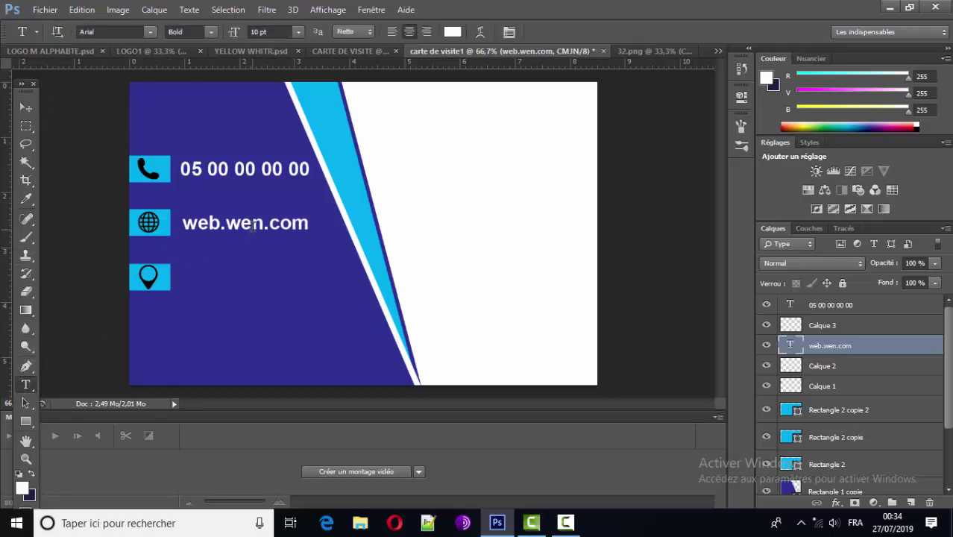
Step: Correct the website to 'web.web.com' and nudge it slightly left
drag(250, 225, 264, 225)
text(b)
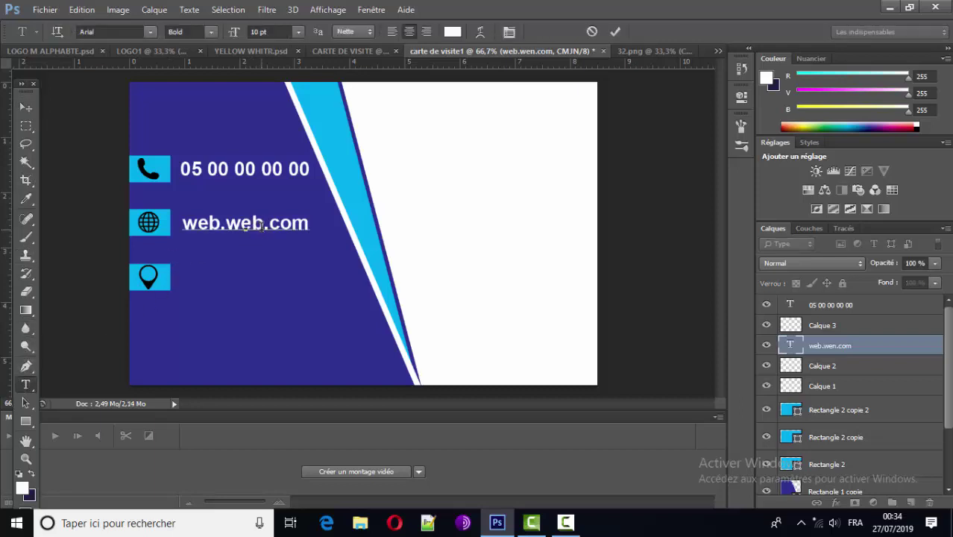
click(33, 107)
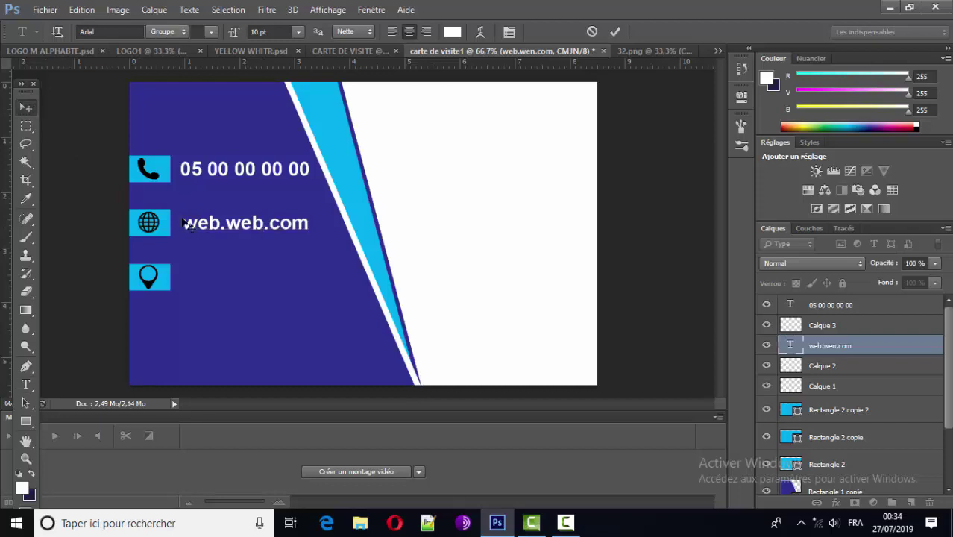
drag(254, 226, 252, 224)
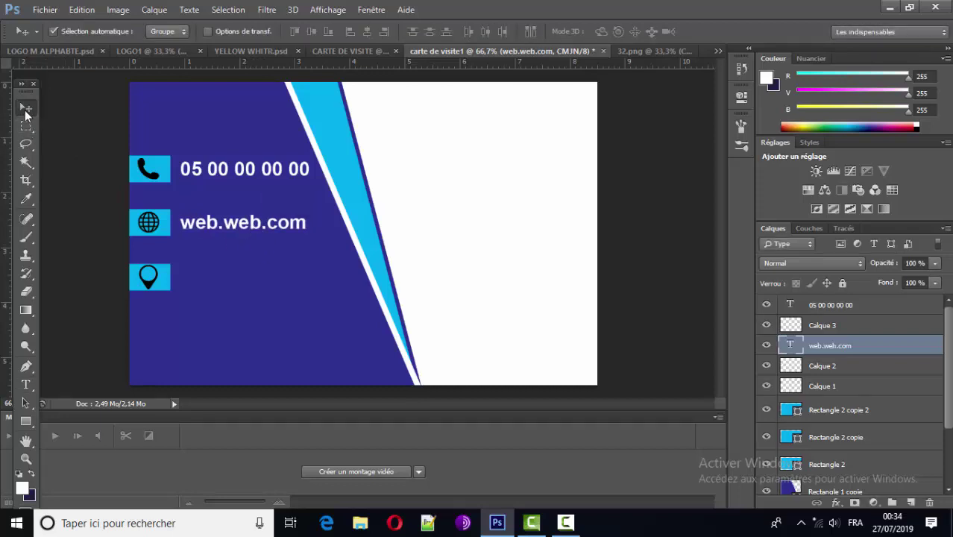
Step: Add a 'New York' text line near the location pin icon
click(25, 384)
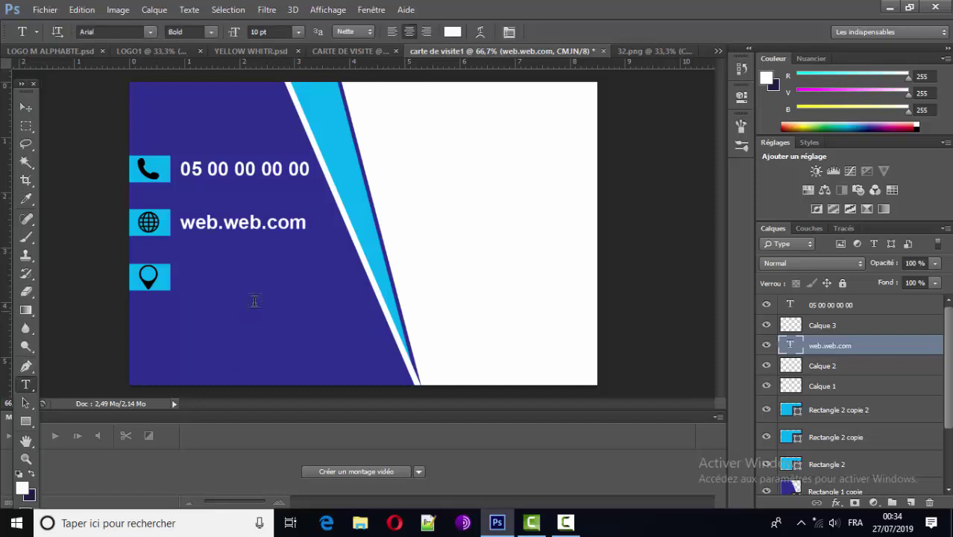
click(211, 290)
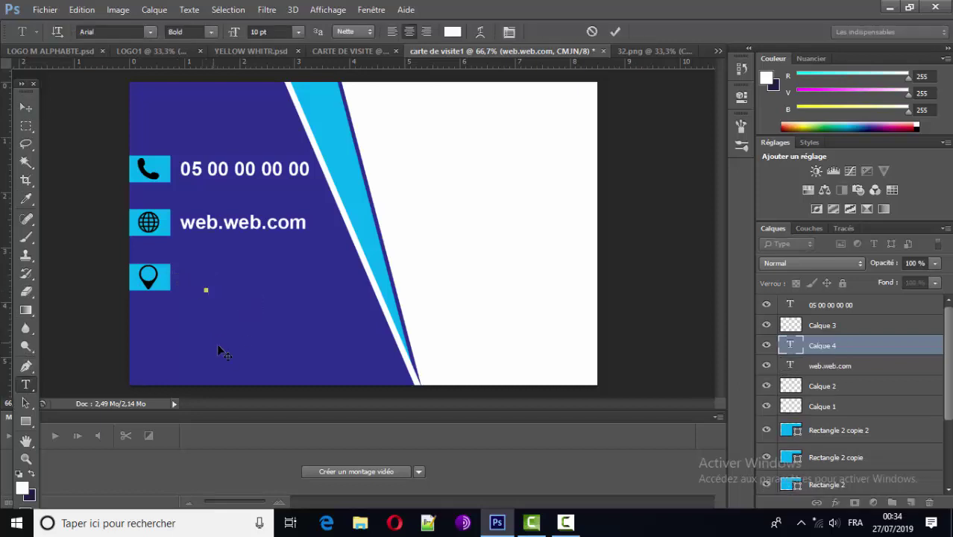
text(ne)
text(w)
key(BackSpace)
key(BackSpace)
key(BackSpace)
text(New)
text( Yo)
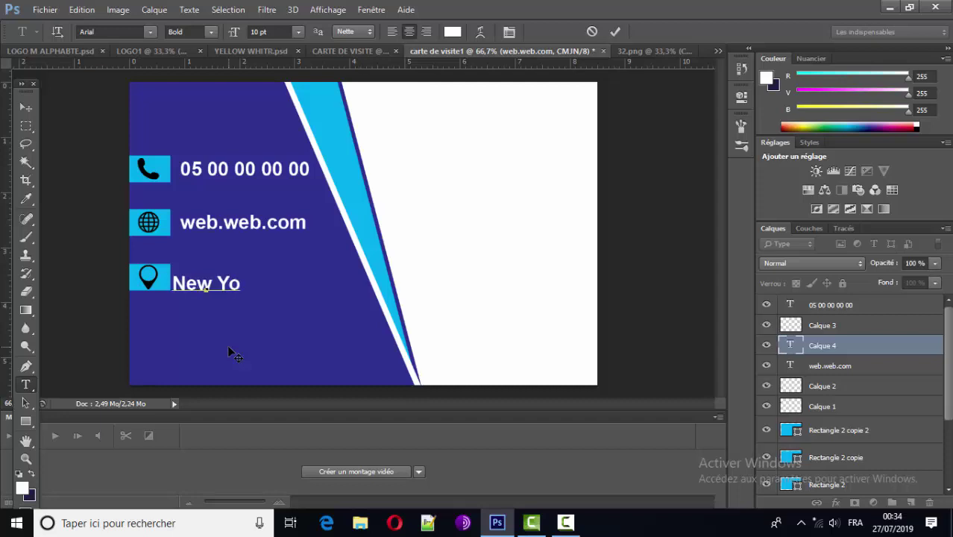
text(rk)
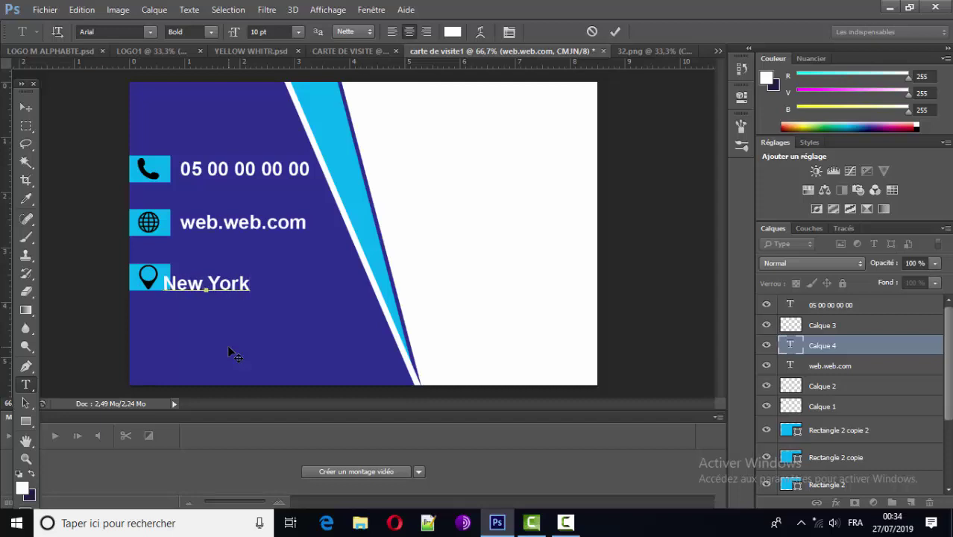
Step: Position the New York text beside the pin icon, level with the other contact lines
mouse_move(239, 309)
mouse_down()
mouse_move(259, 308)
mouse_move(257, 297)
mouse_up()
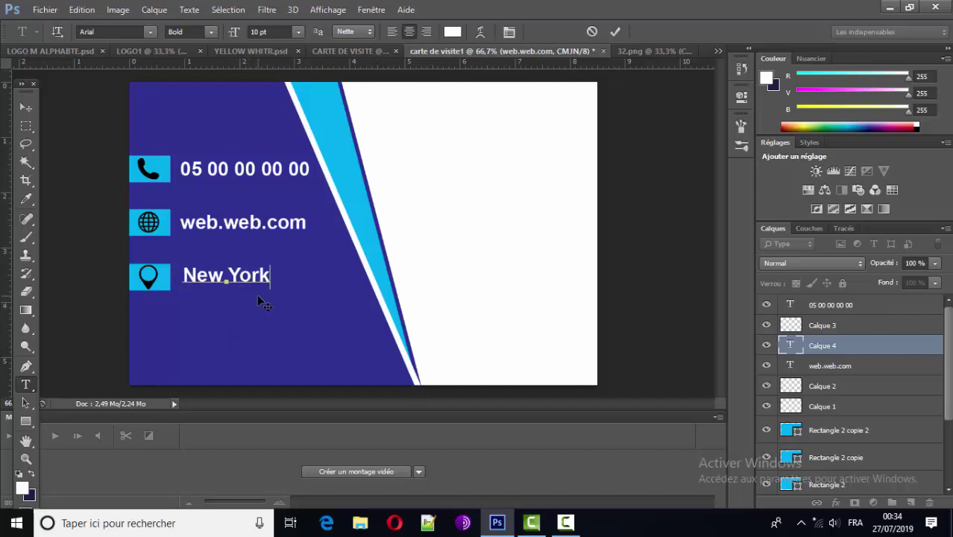
drag(257, 296, 259, 297)
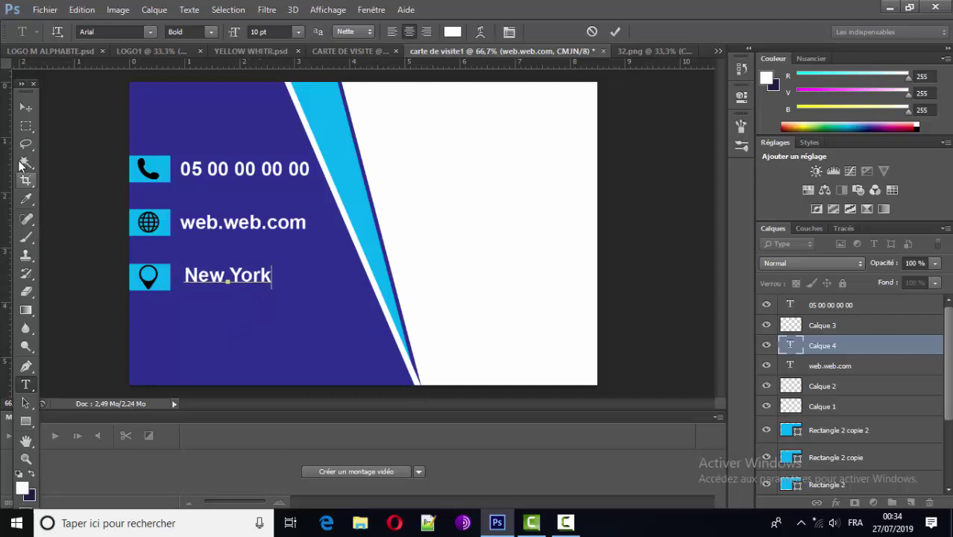
click(26, 107)
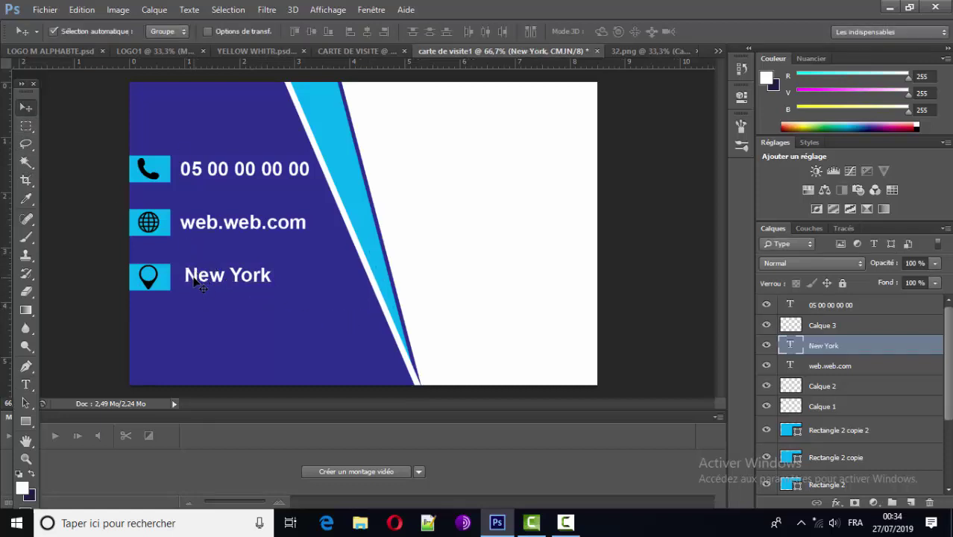
key(Left)
key(Left)
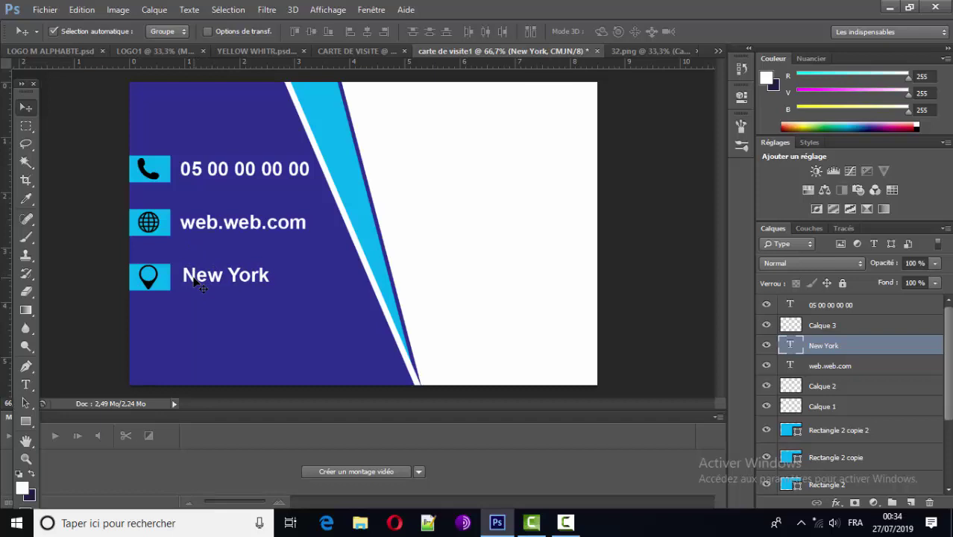
key(Down)
key(Down)
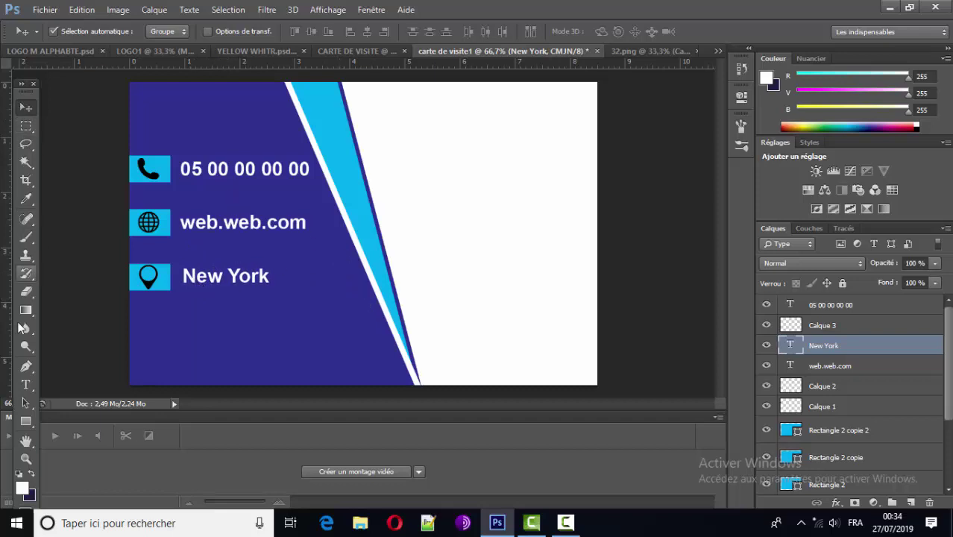
Step: Start a text line in the white area using the card's navy #2e3192 as colour
click(26, 384)
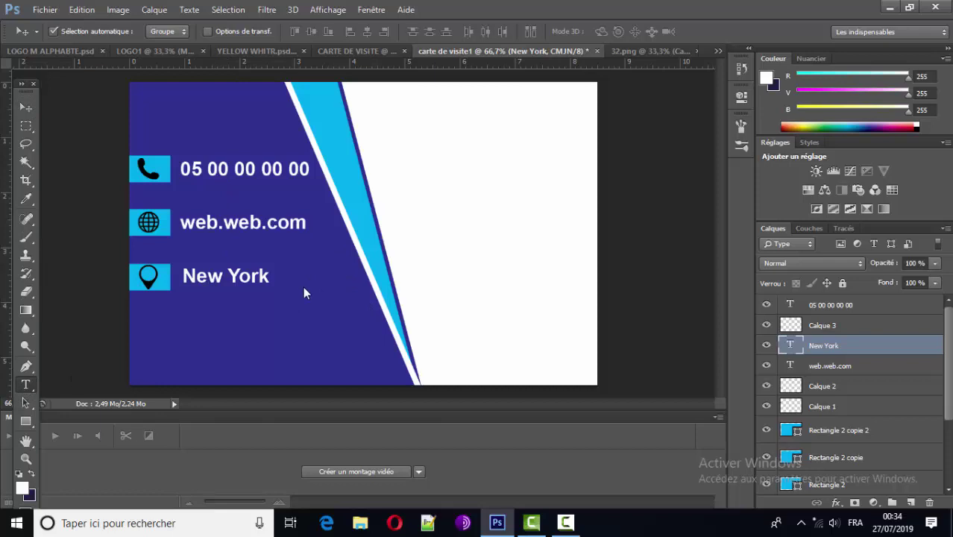
click(437, 196)
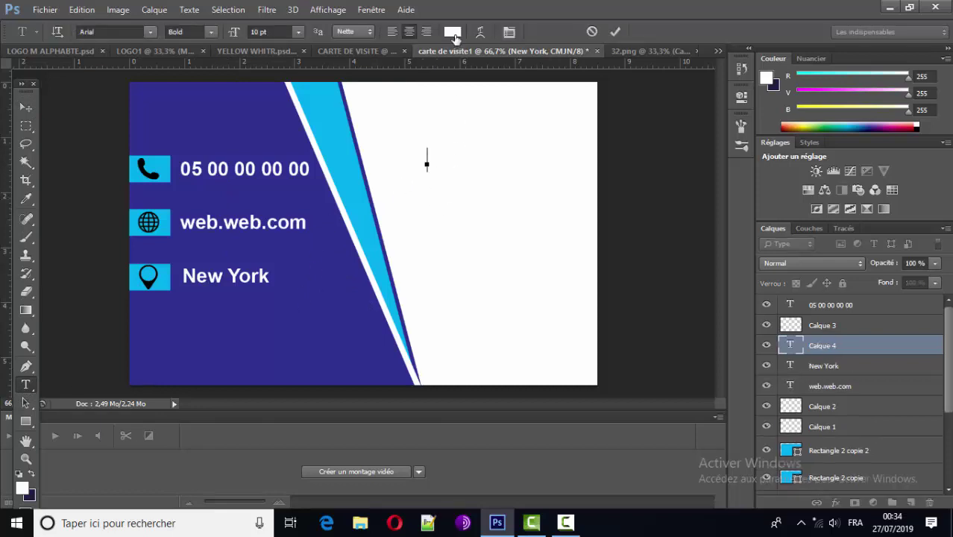
click(454, 37)
click(285, 134)
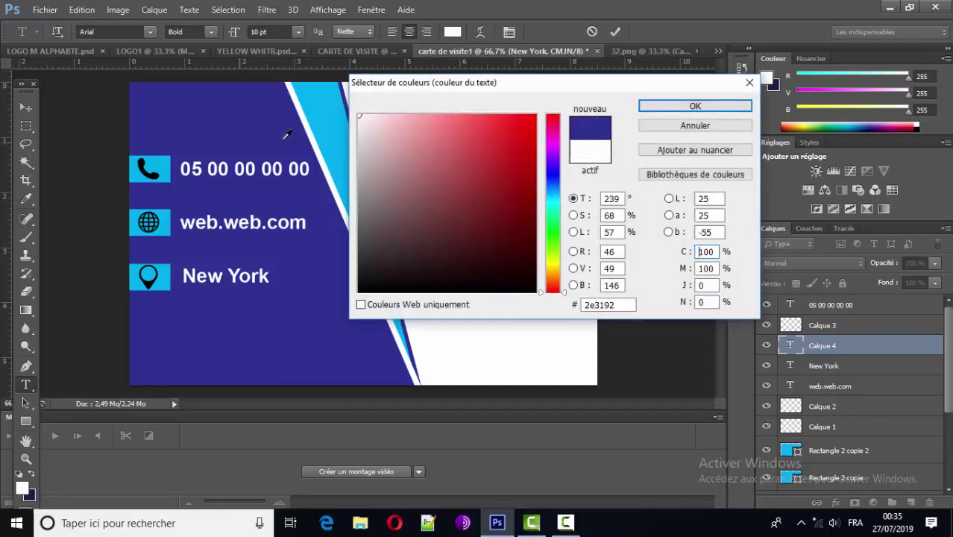
click(673, 109)
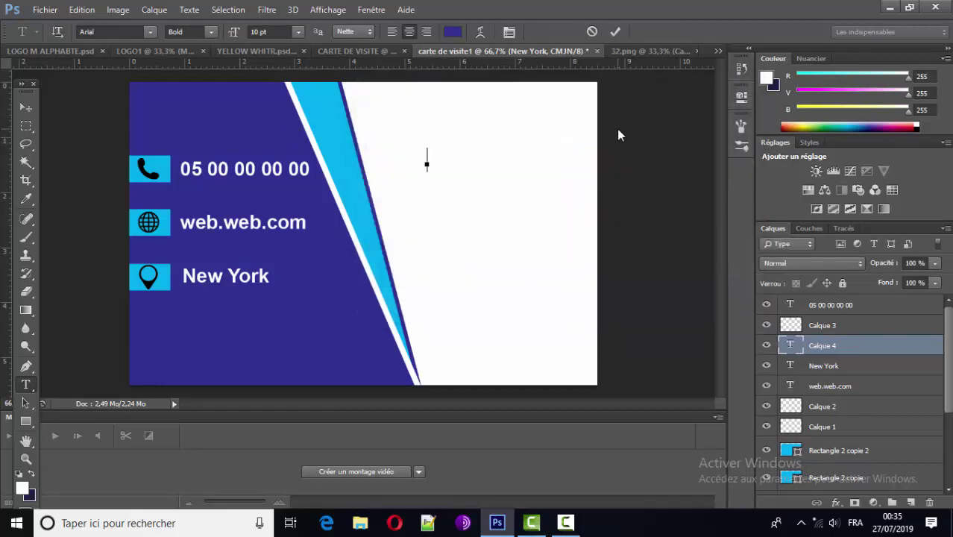
Step: Type the name 'MED DES', correcting the typing mistakes
text(%)
key(BackSpace)
text(m)
key(BackSpace)
text(m)
key(BackSpace)
text(M)
text(ed)
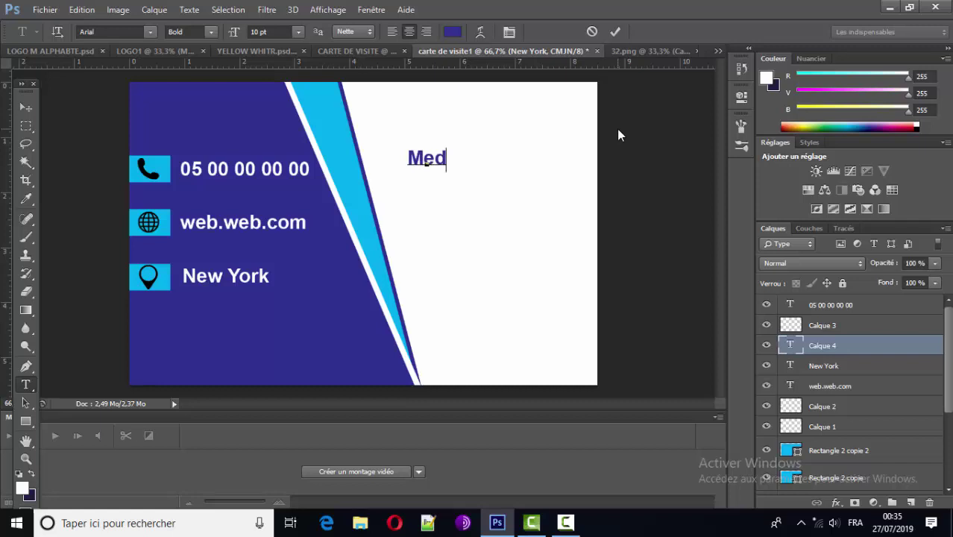
key(BackSpace)
key(BackSpace)
key(BackSpace)
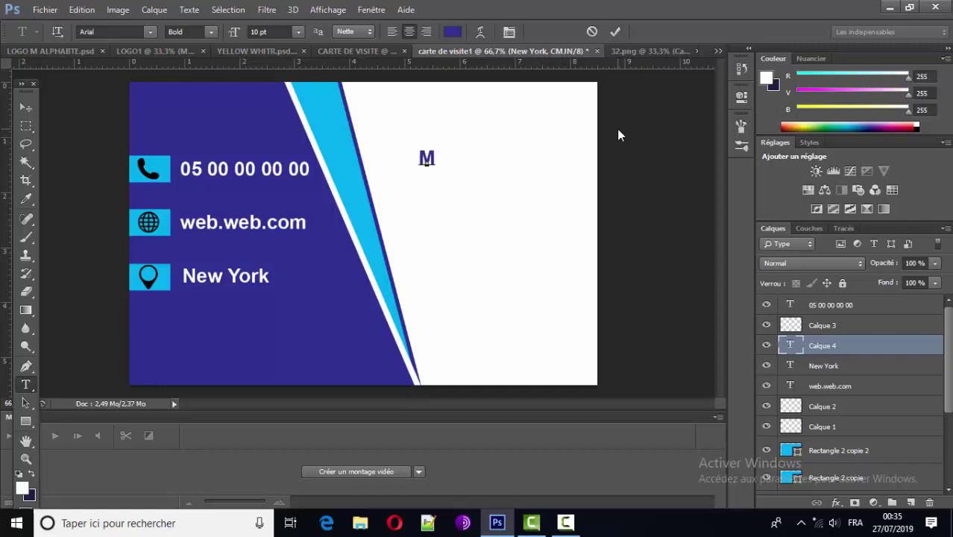
text(ES)
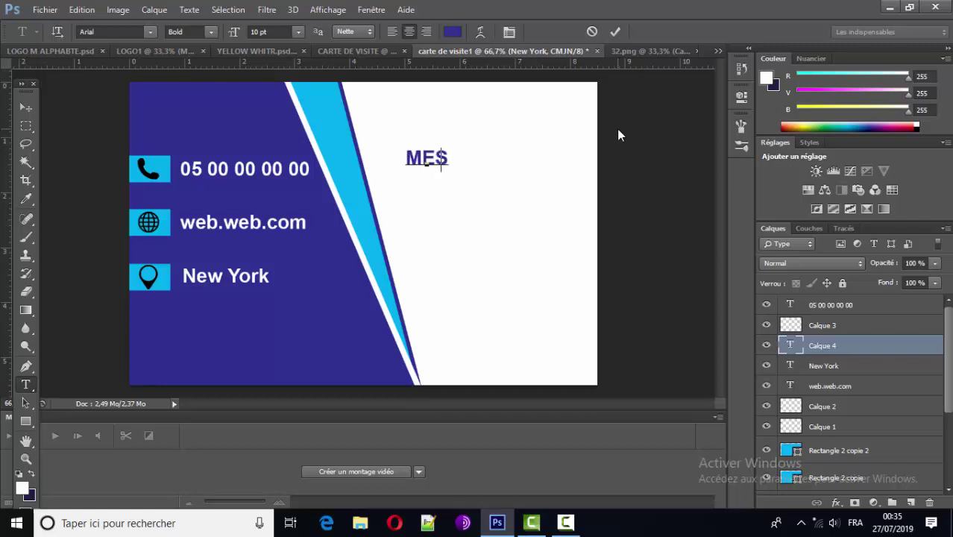
key(BackSpace)
text(D )
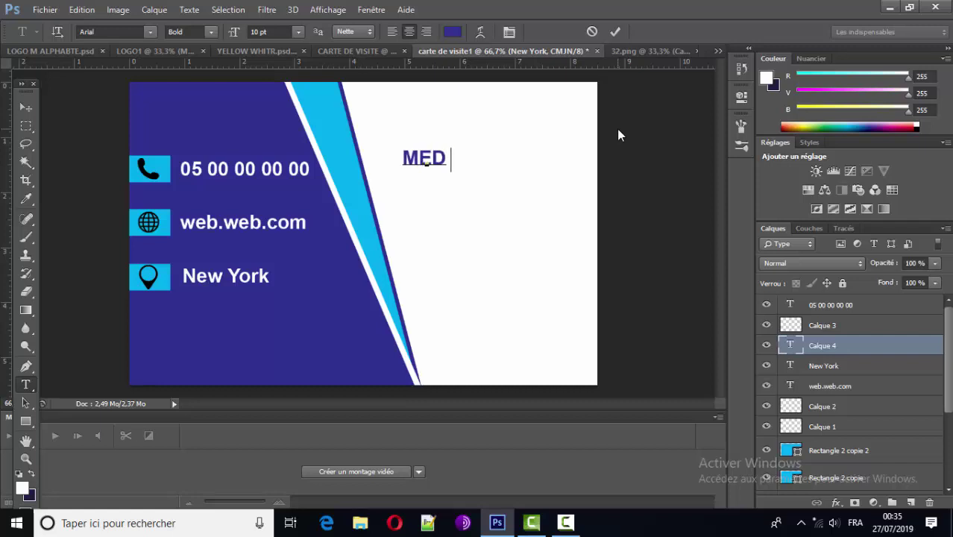
text(m)
key(BackSpace)
text(dse)
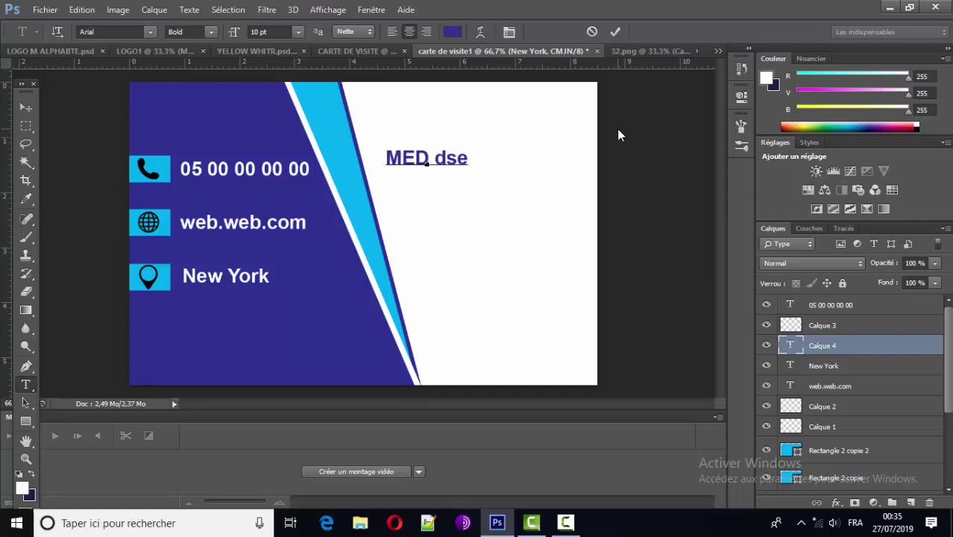
key(BackSpace)
key(BackSpace)
key(BackSpace)
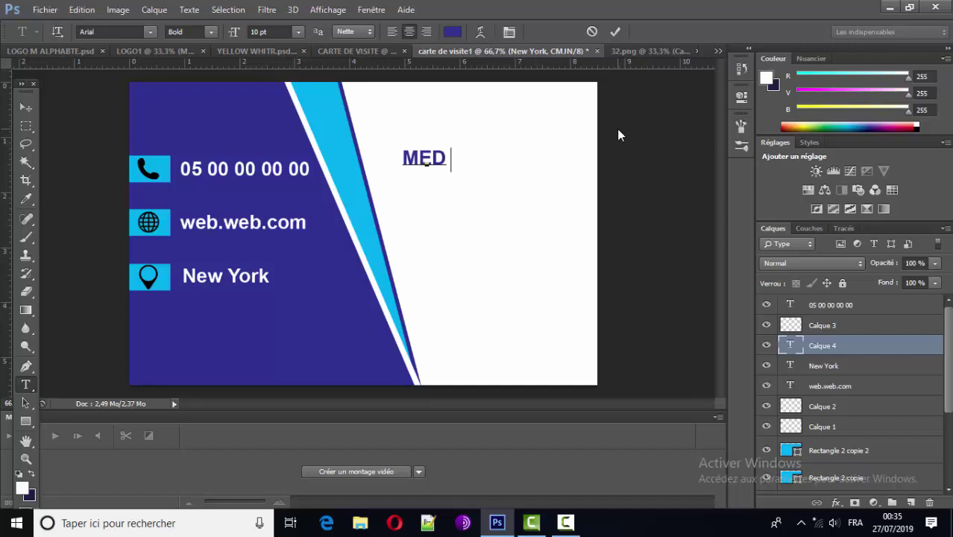
text(DES)
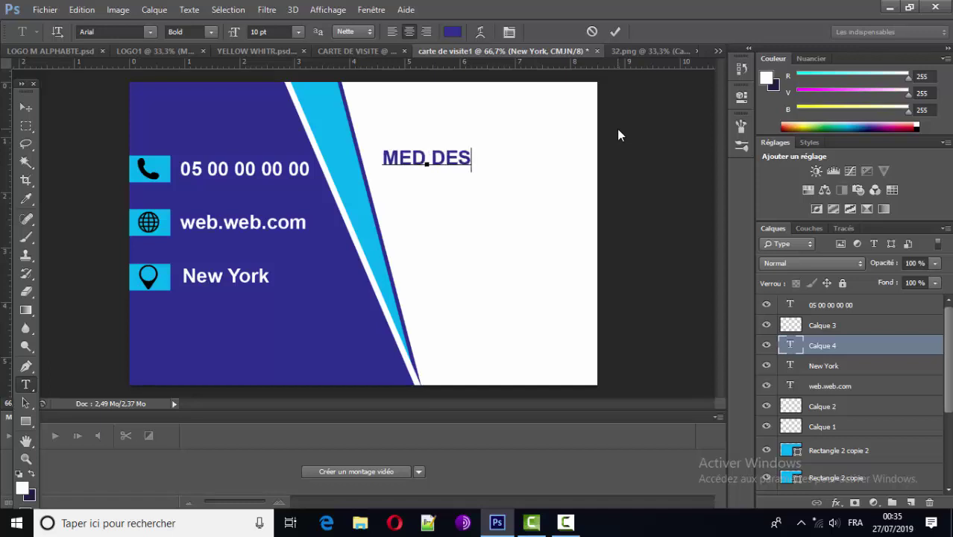
text(S)
key(BackSpace)
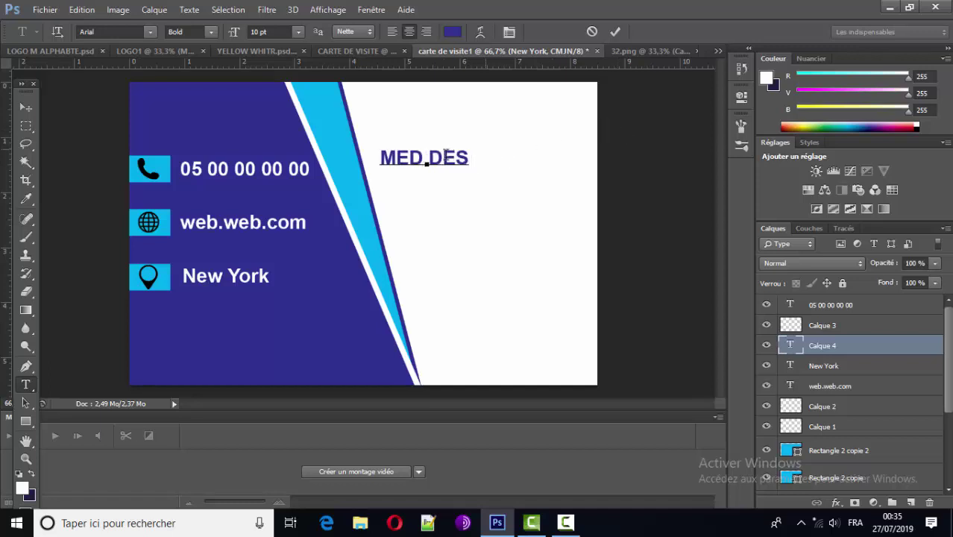
Step: Enlarge MED DES to 18 pt and move it near the top of the white area
drag(468, 160, 384, 162)
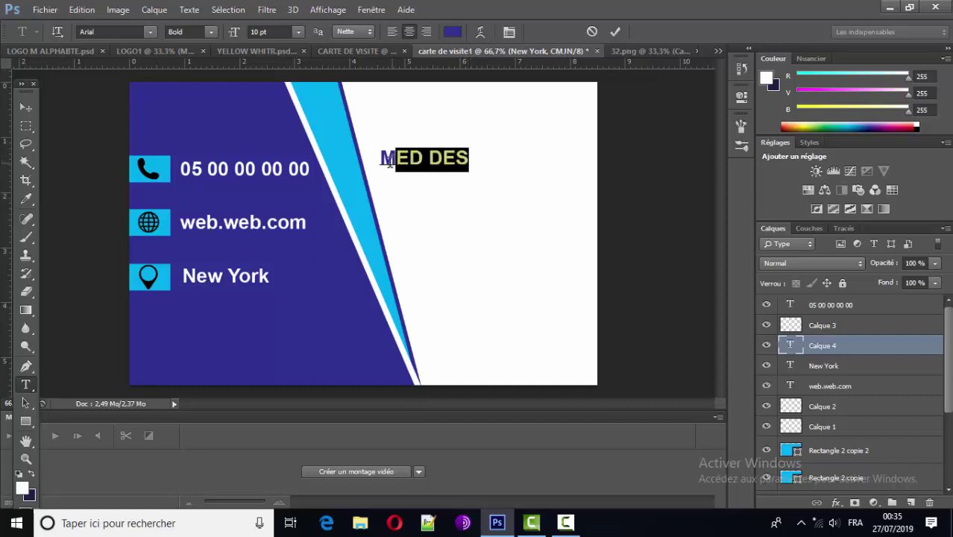
click(298, 31)
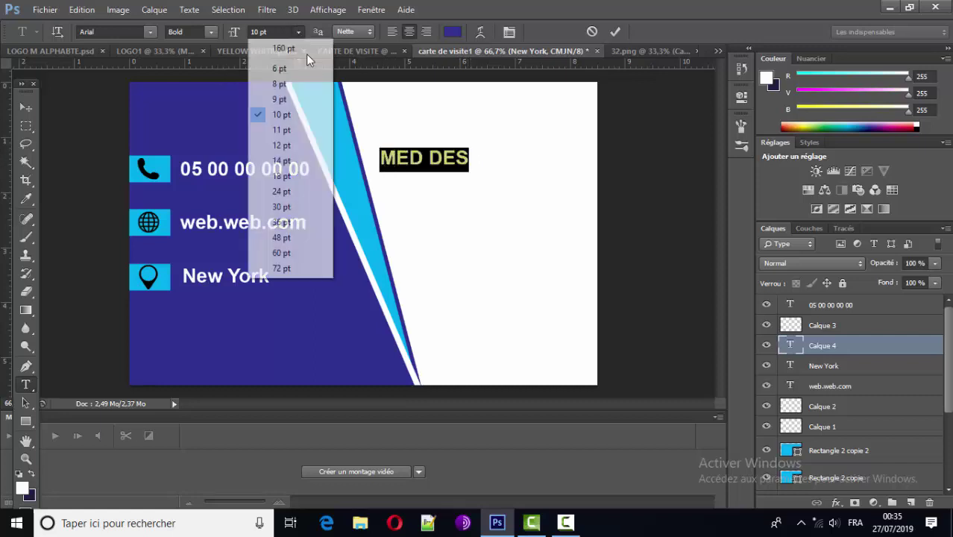
click(298, 177)
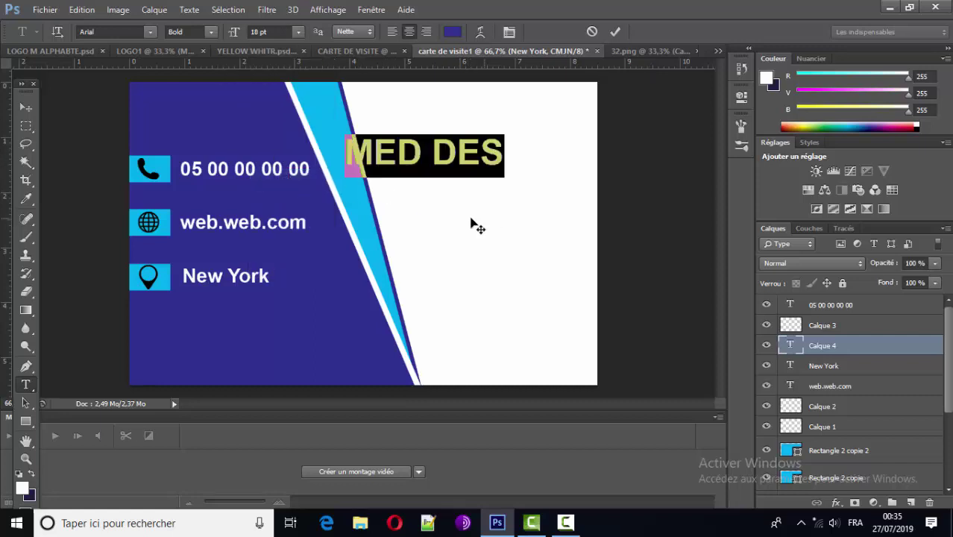
drag(518, 227, 532, 230)
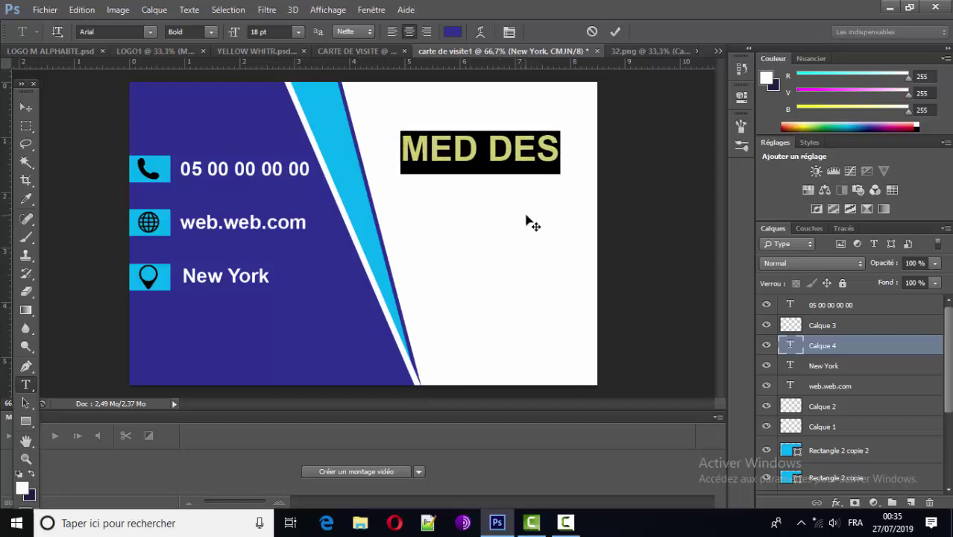
drag(527, 226, 482, 216)
click(27, 101)
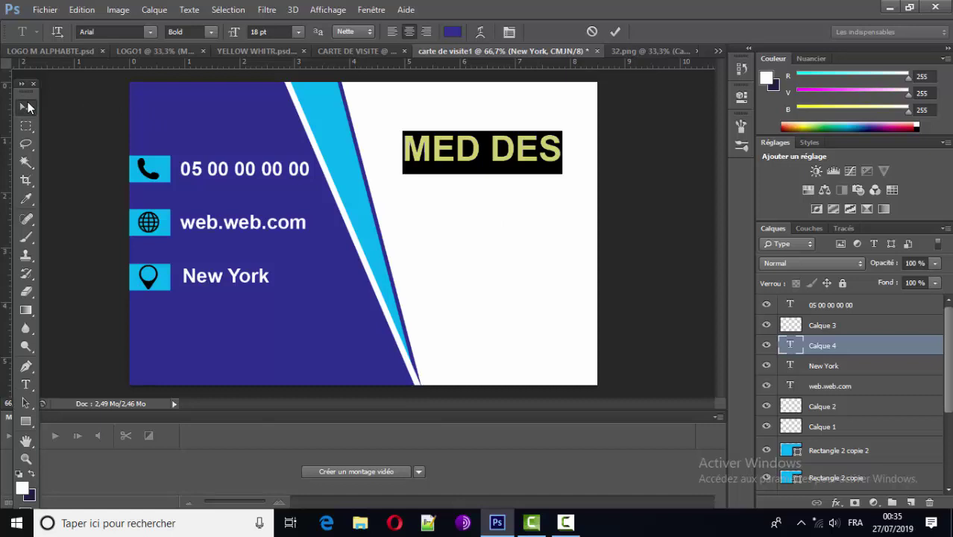
Step: Draw a thin 302 × 5 px Rectangle 3 bar under MED DES and fill it cyan
click(28, 423)
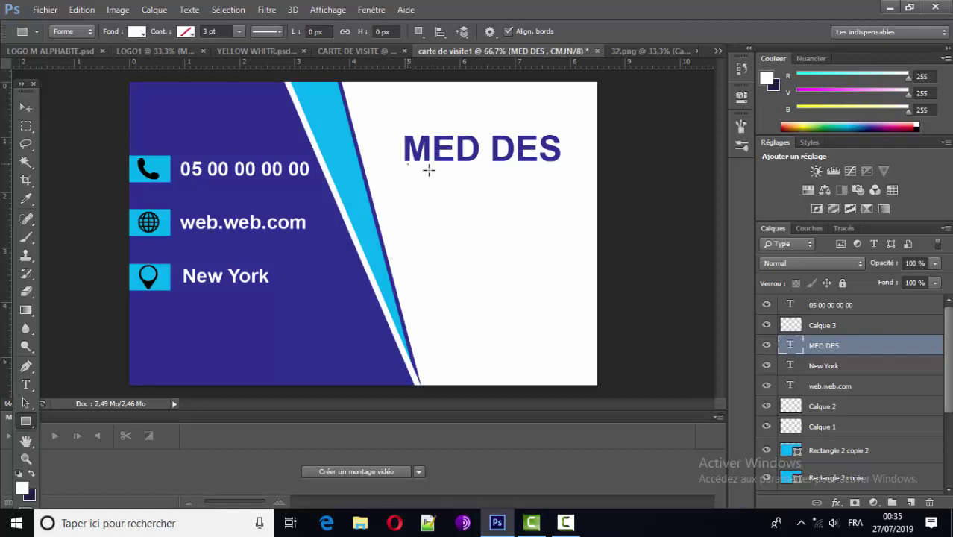
drag(407, 165, 548, 168)
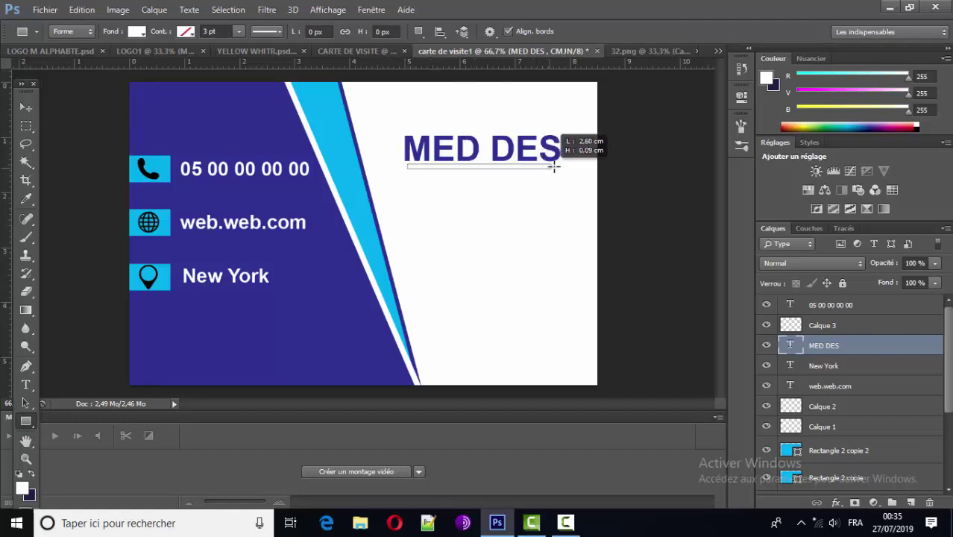
drag(548, 169, 547, 167)
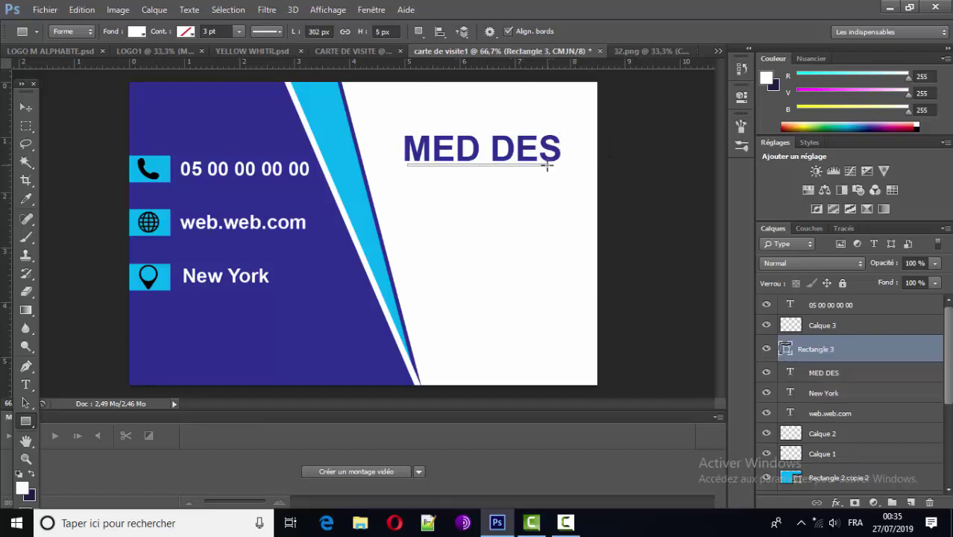
click(142, 34)
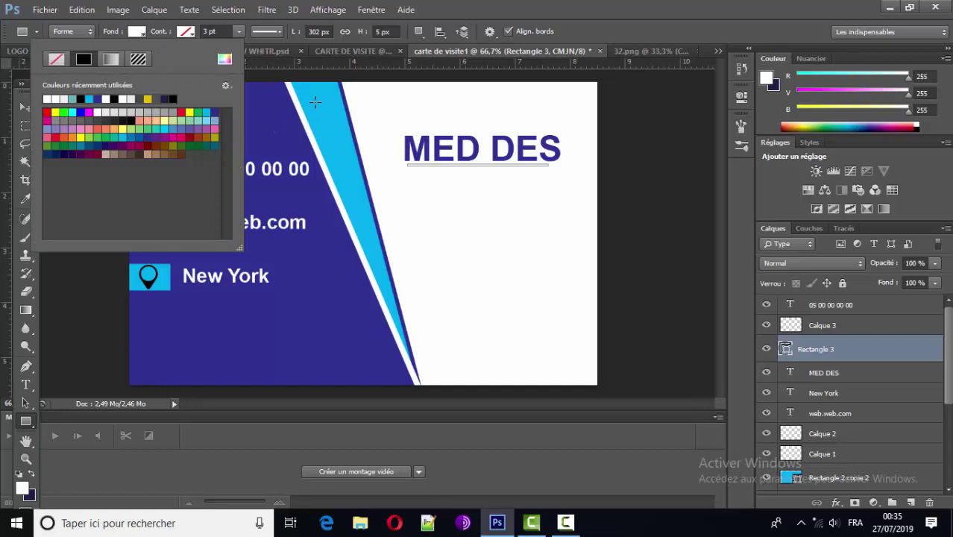
click(206, 112)
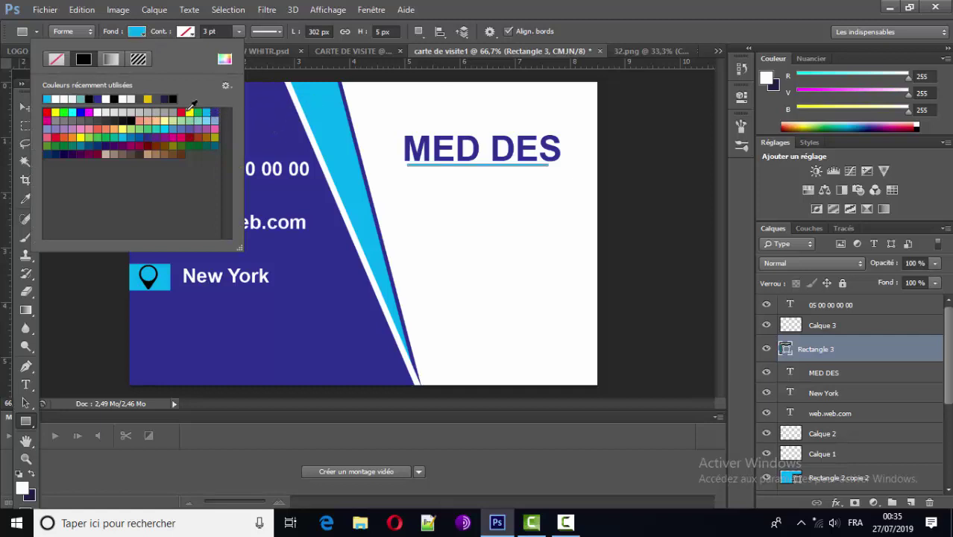
click(27, 108)
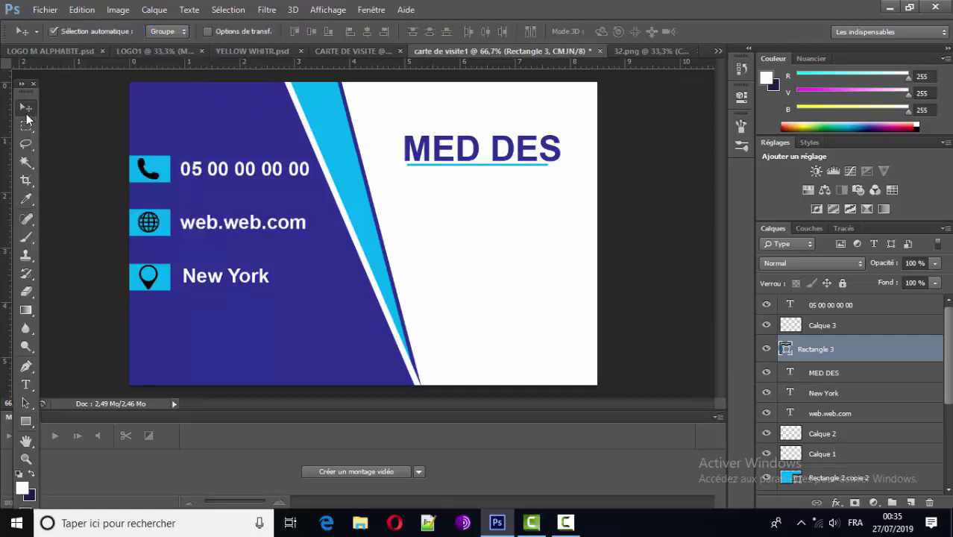
Step: Type the job title 'Infographiste' on a new line below the name
click(26, 384)
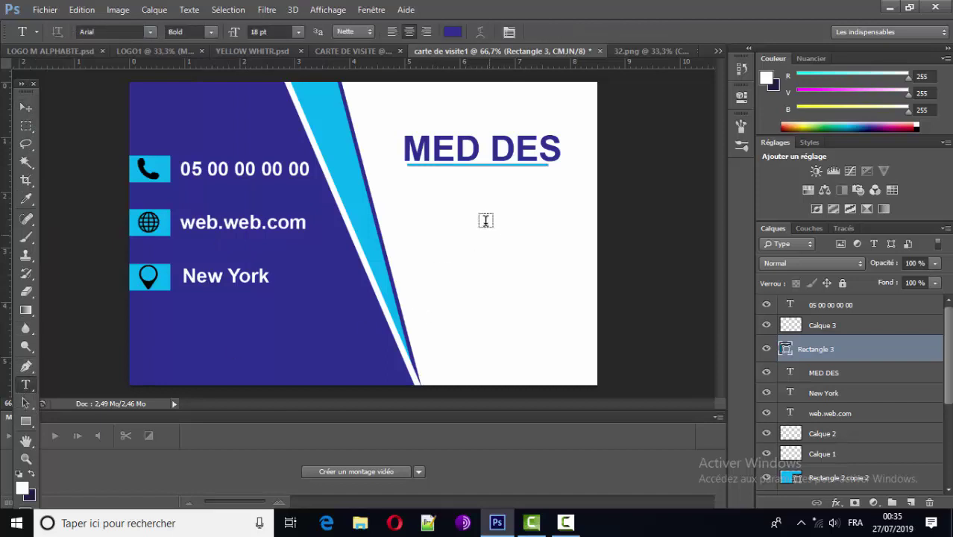
click(461, 198)
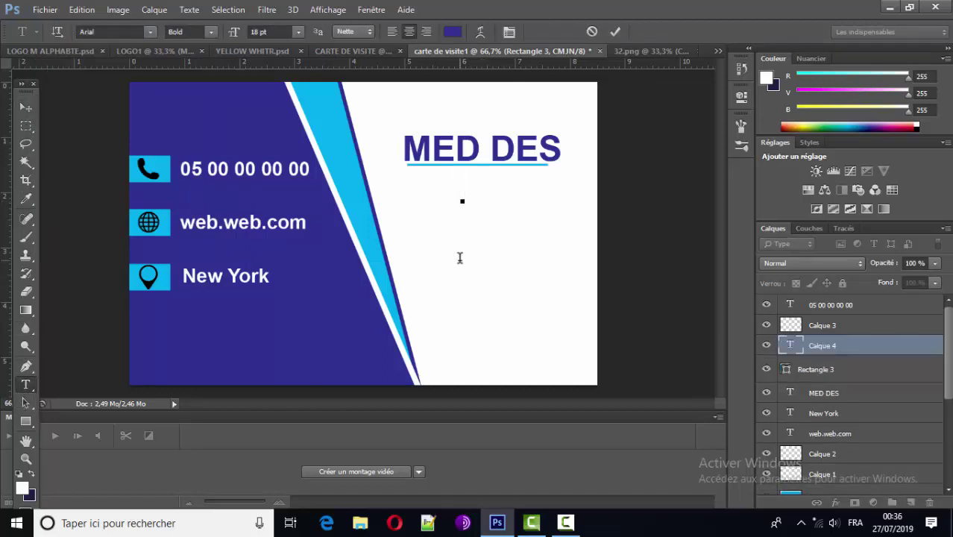
text(i)
key(BackSpace)
text(I)
text(nfo)
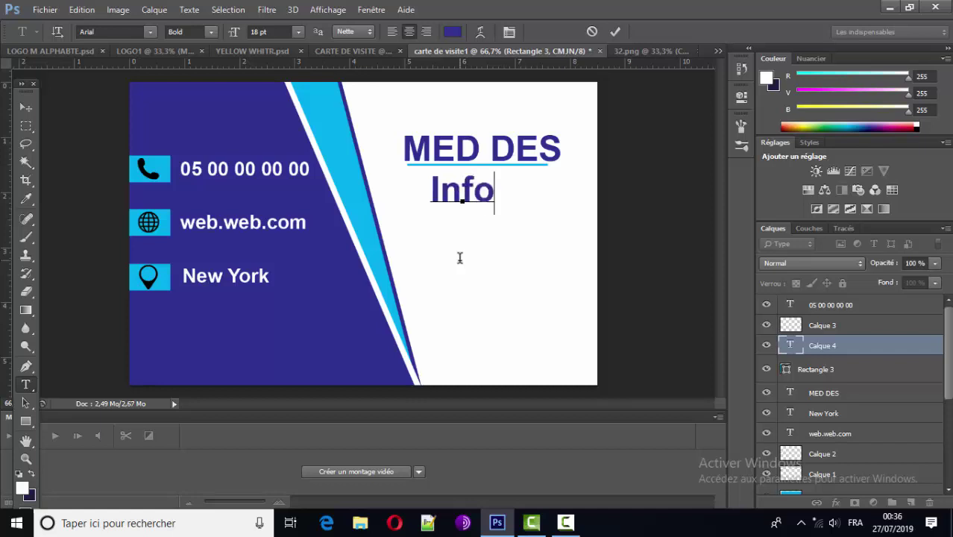
text(gra)
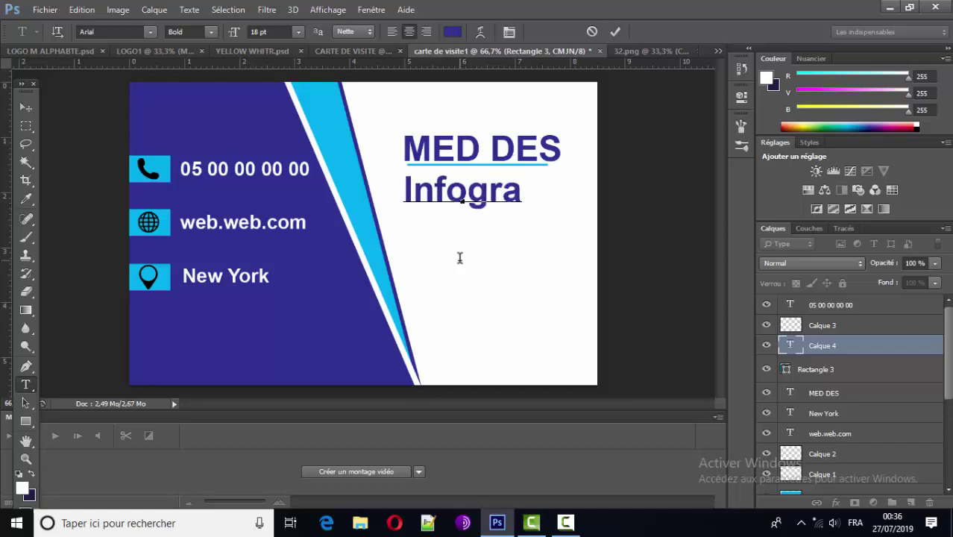
text(ph)
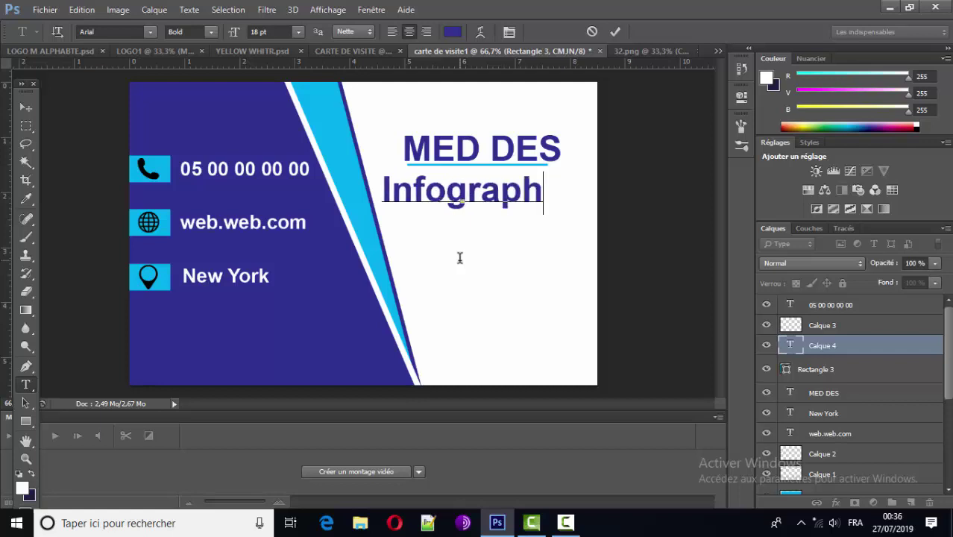
text(s)
key(BackSpace)
text(is)
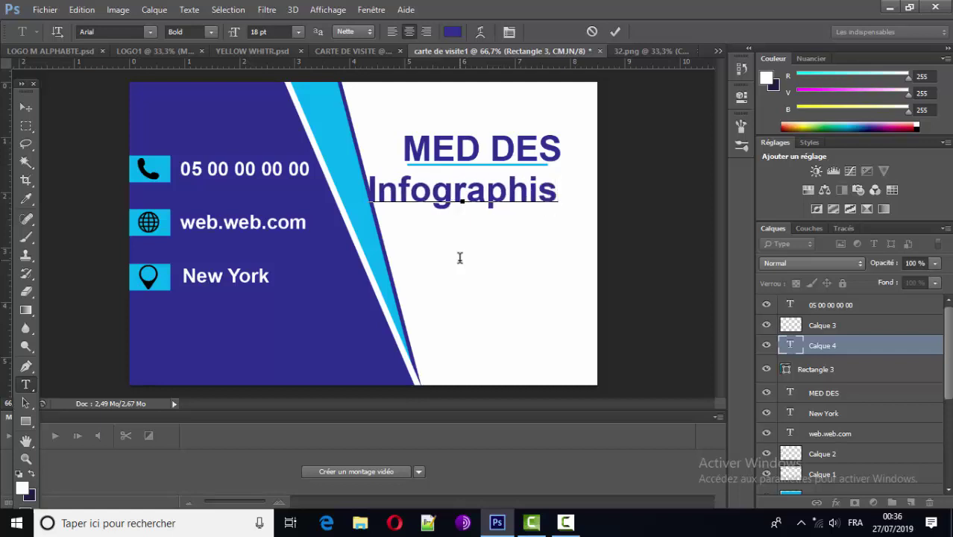
text(te)
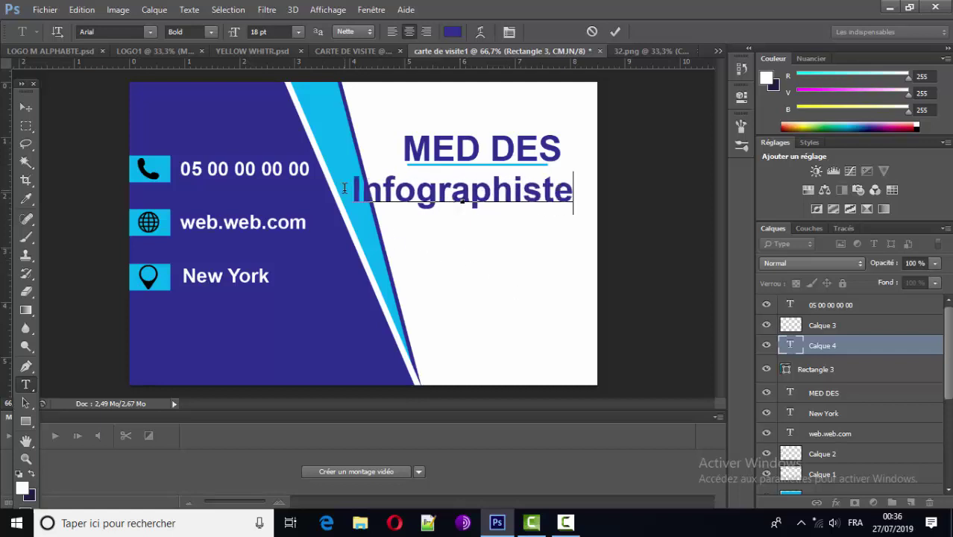
Step: Make Infographiste grey #7e7e82 at 11 pt and centre it under the name
drag(344, 187, 584, 218)
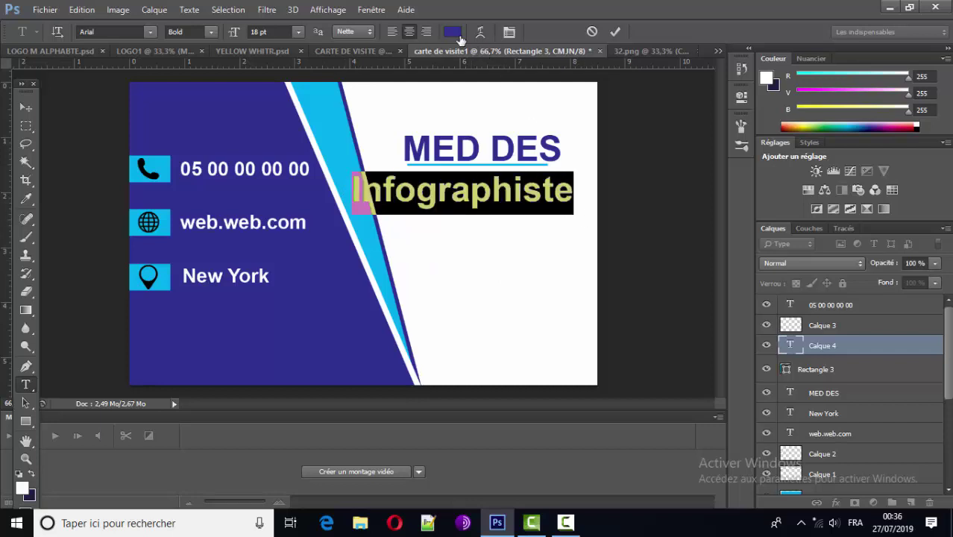
click(456, 33)
click(354, 178)
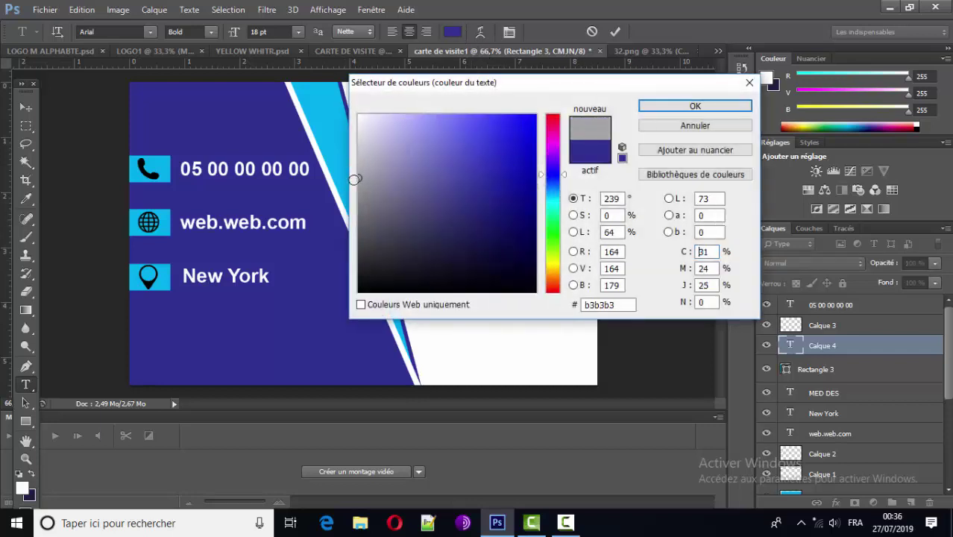
drag(355, 178, 361, 202)
click(694, 105)
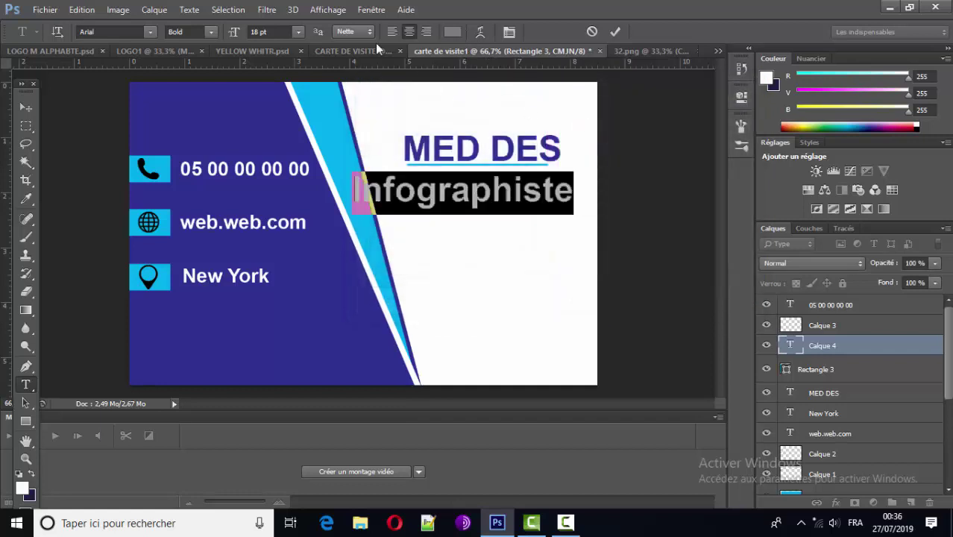
click(299, 32)
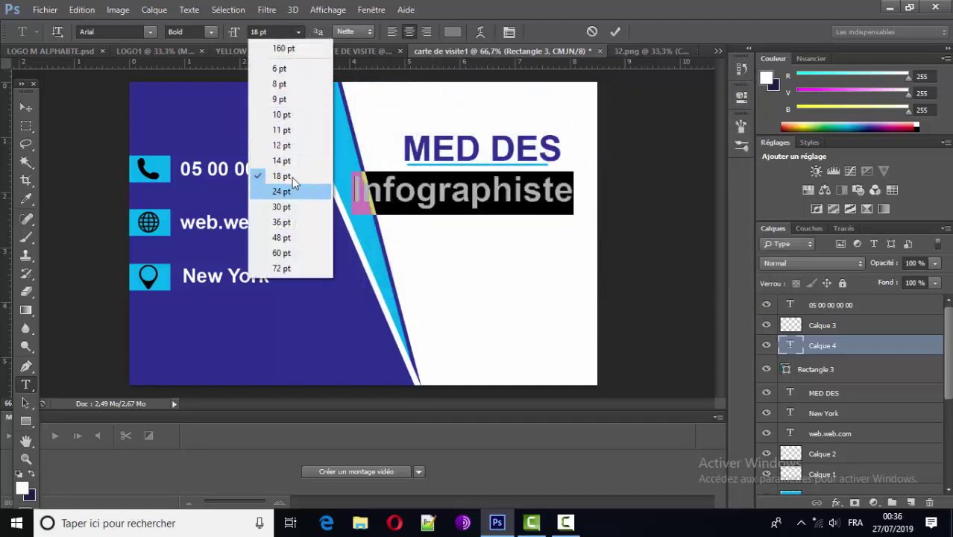
click(278, 132)
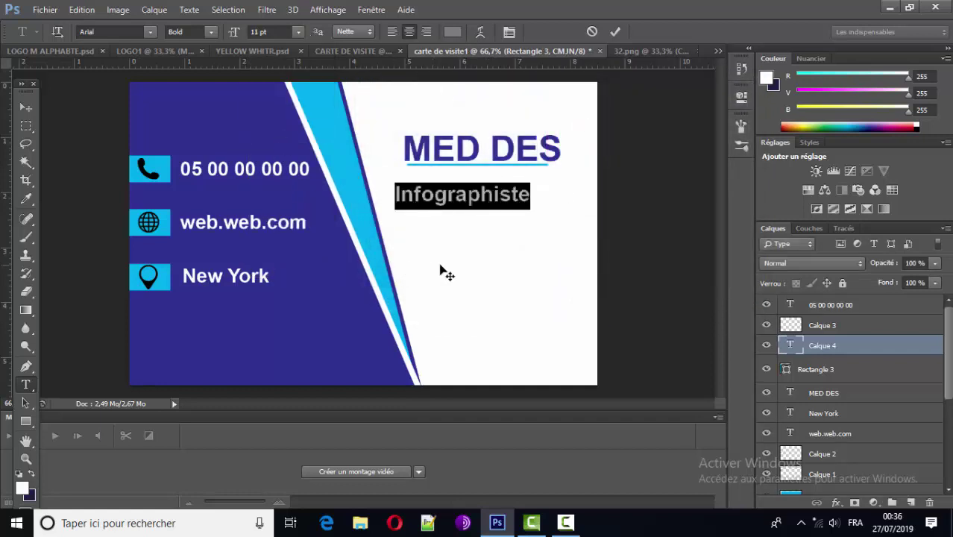
drag(447, 271, 465, 265)
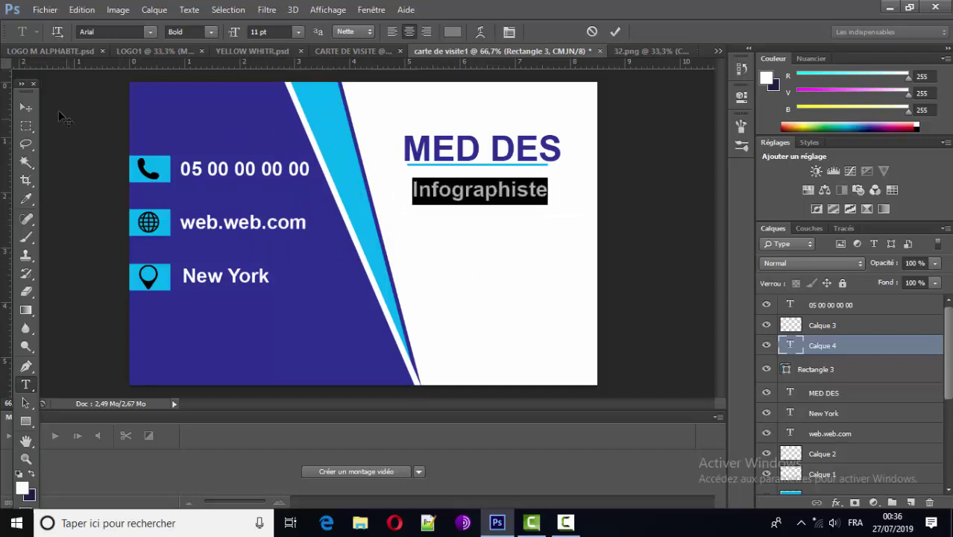
click(25, 108)
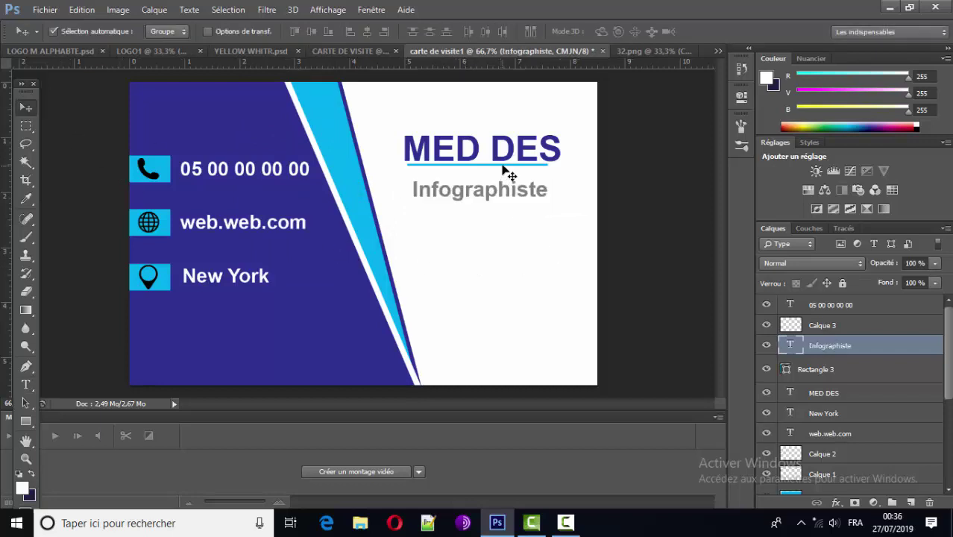
Step: Select the MED DES, Rectangle 3 and Infographiste layers together
click(504, 163)
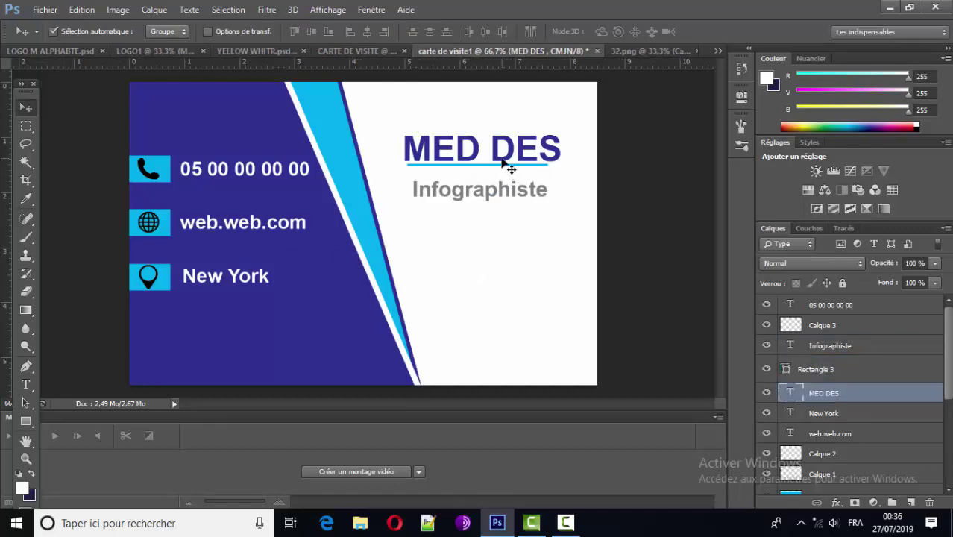
shift+click(501, 163)
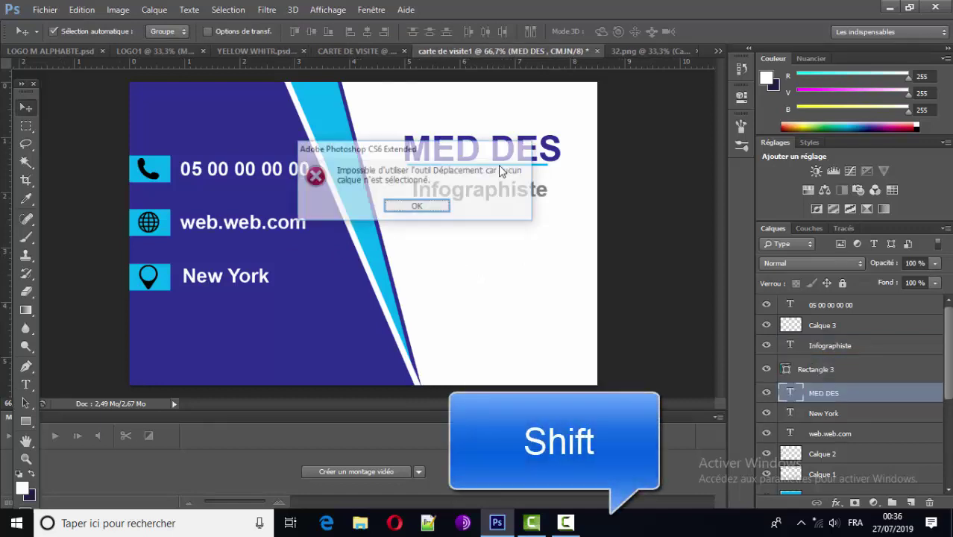
key(Return)
click(494, 170)
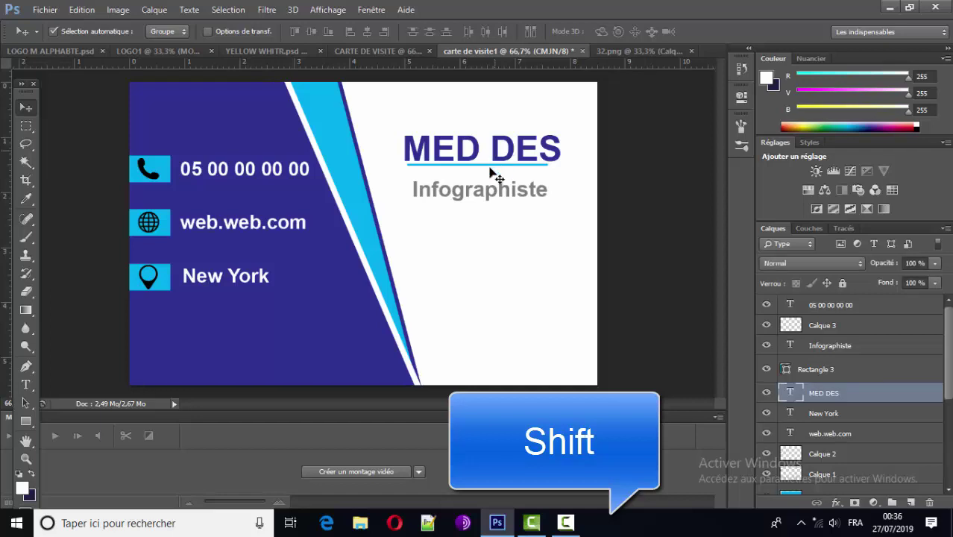
shift+click(492, 186)
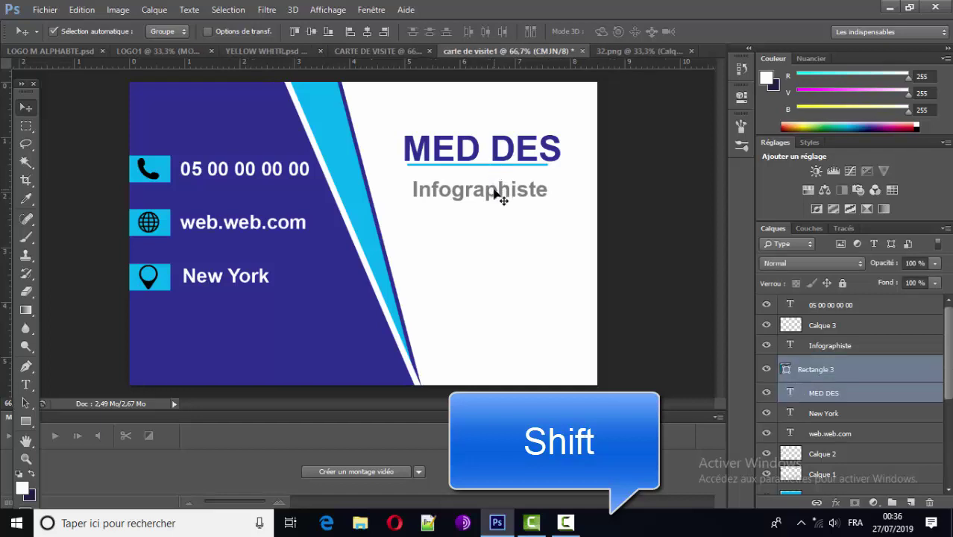
shift+click(494, 191)
Step: Nudge the name, underline and job title block down with the arrow keys
drag(494, 191, 495, 194)
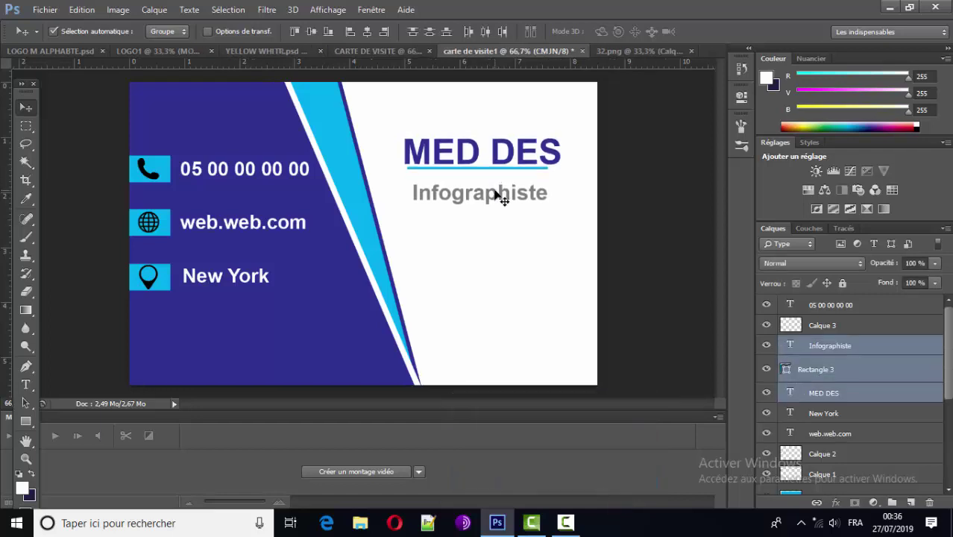
key(Down)
key(Down)
key(Down)
key(Down)
key(Down)
key(Down)
key(Down)
key(Down)
key(Down)
key(Down)
key(Down)
key(Down)
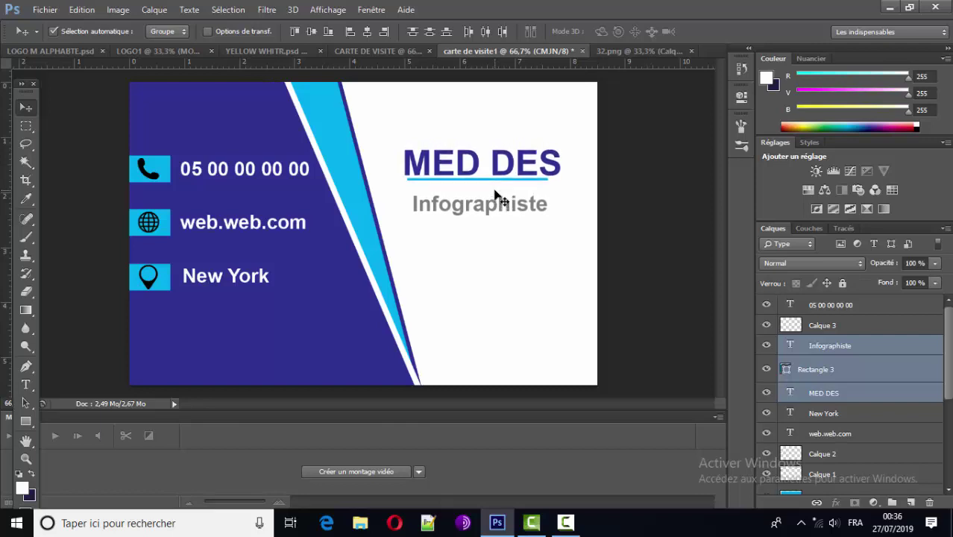
key(Down)
key(Down)
key(Down)
key(Down)
key(Down)
key(Down)
key(Down)
key(Down)
key(Down)
key(Down)
key(Down)
key(Down)
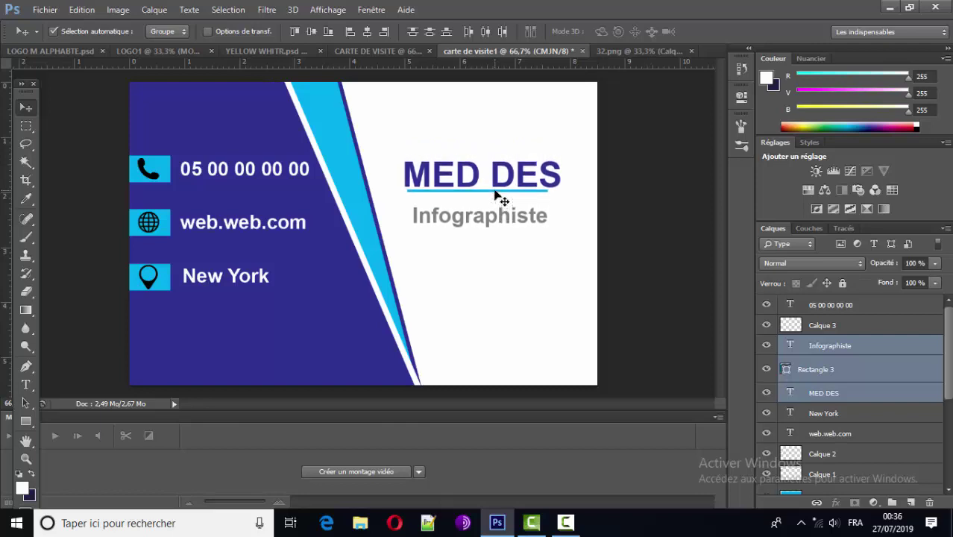
key(Down)
key(Down)
key(Down)
key(Down)
key(Down)
key(Down)
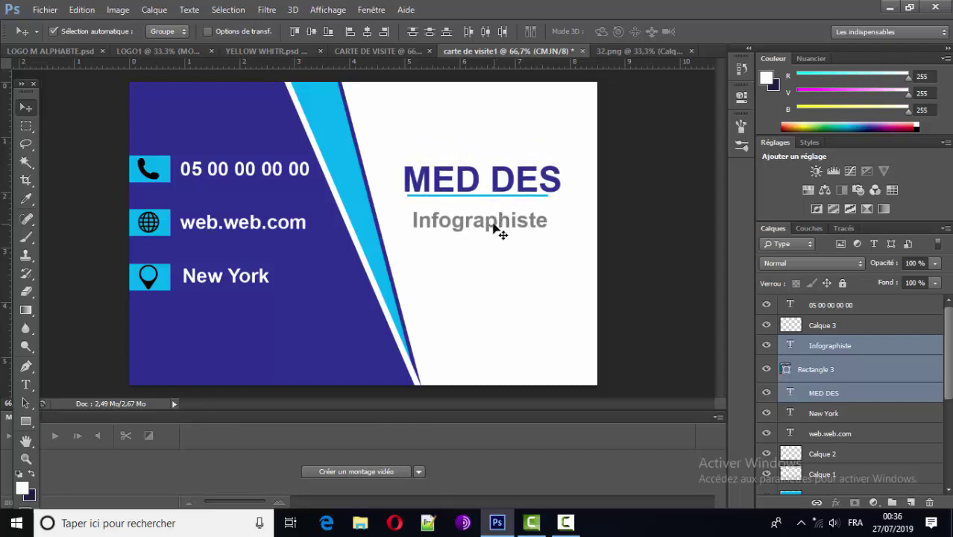
key(Up)
key(Up)
key(Up)
key(Up)
key(Up)
key(Up)
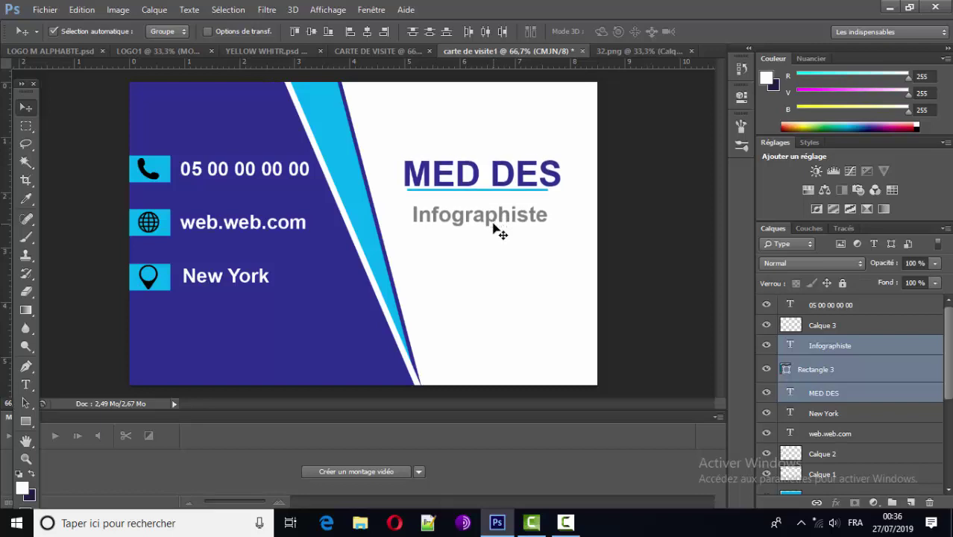
key(Up)
key(Up)
key(Up)
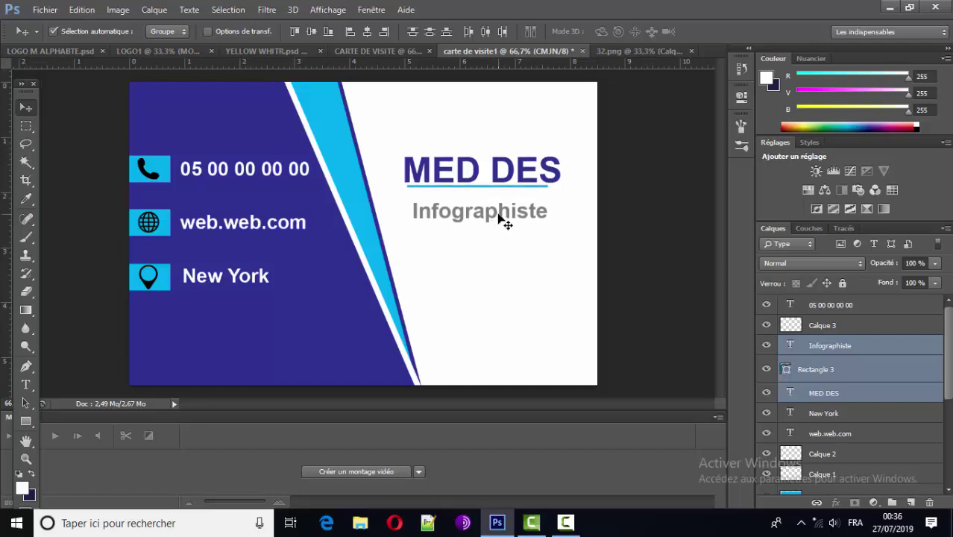
key(Down)
key(Down)
key(Down)
key(Down)
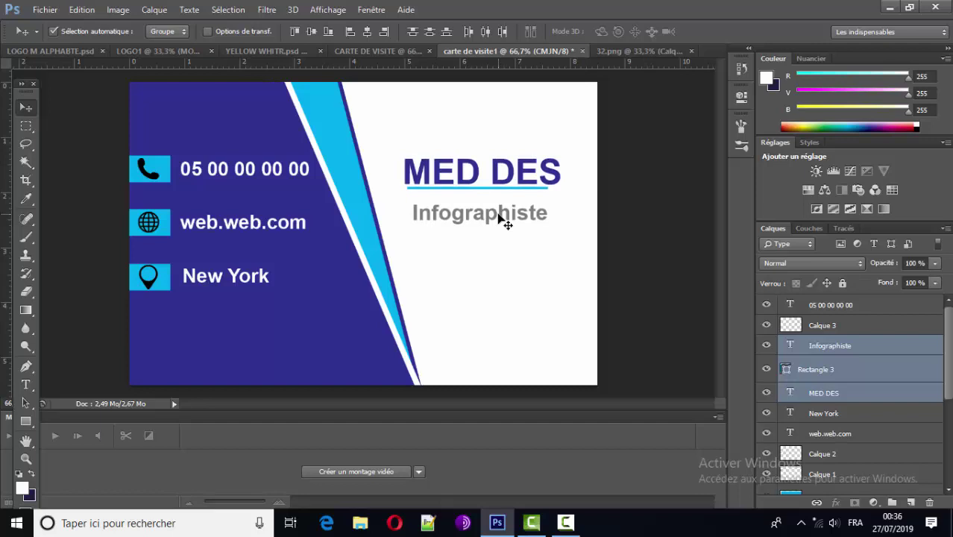
key(Down)
key(Down)
key(Down)
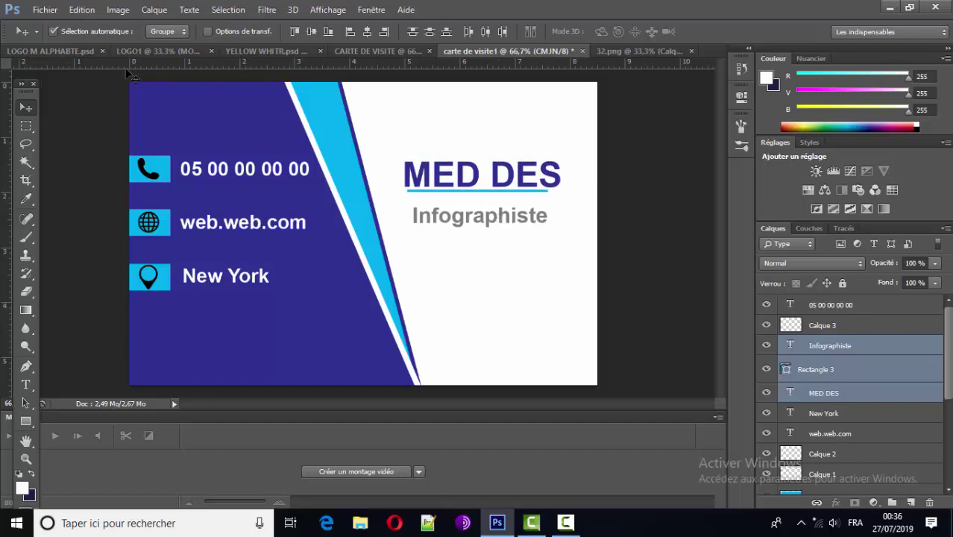
Step: Nudge the Infographiste title up closer beneath the underline
click(500, 276)
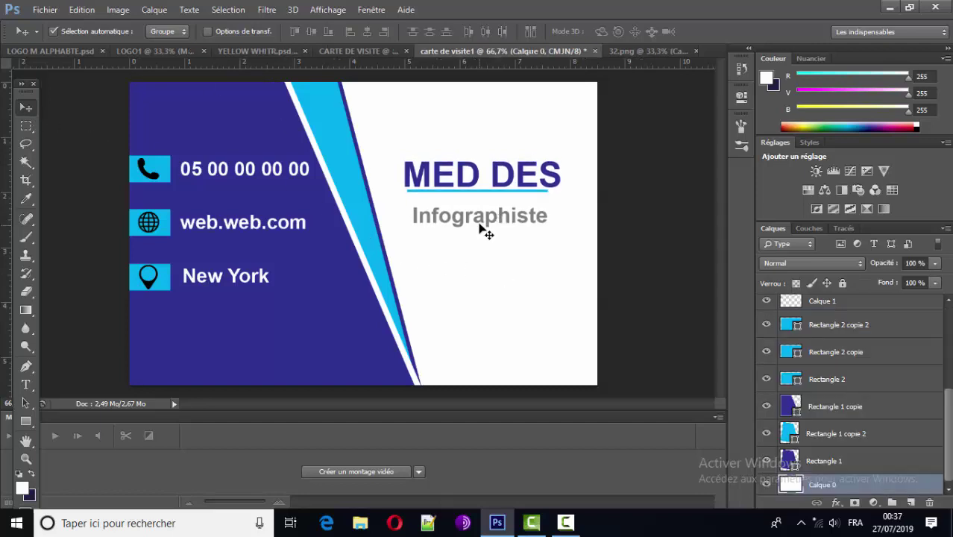
click(482, 227)
key(Up)
key(Up)
key(Up)
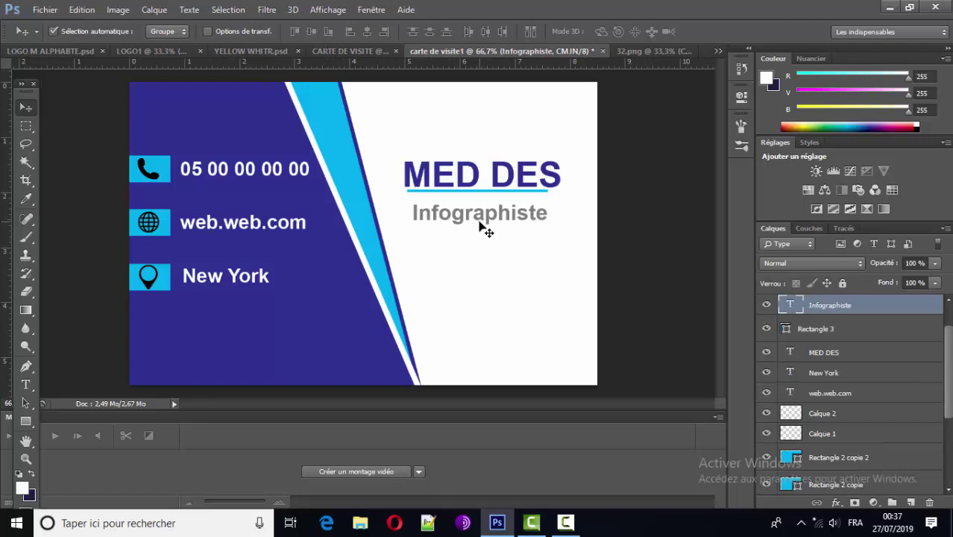
key(Up)
key(Up)
key(Up)
key(Up)
key(Up)
key(Up)
key(Up)
key(Up)
key(Up)
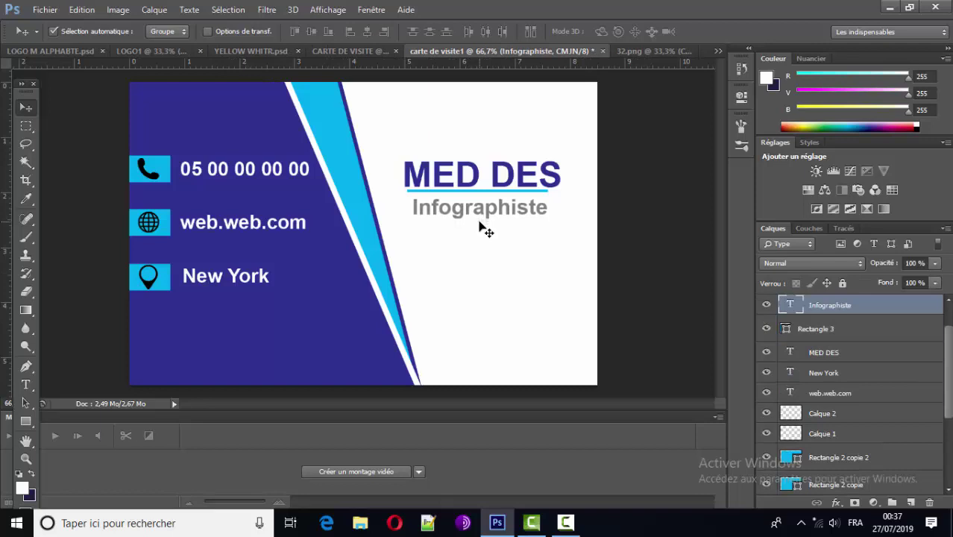